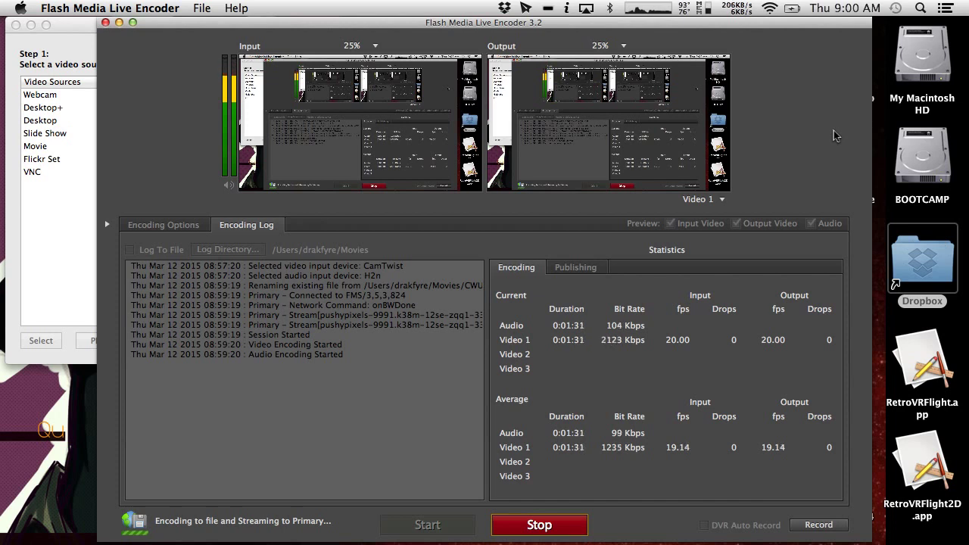
# Switch to Unity and create a material named Red in the 75GlobalIllumination folder.
pyautogui.hotkey('ctrl', 'Left')
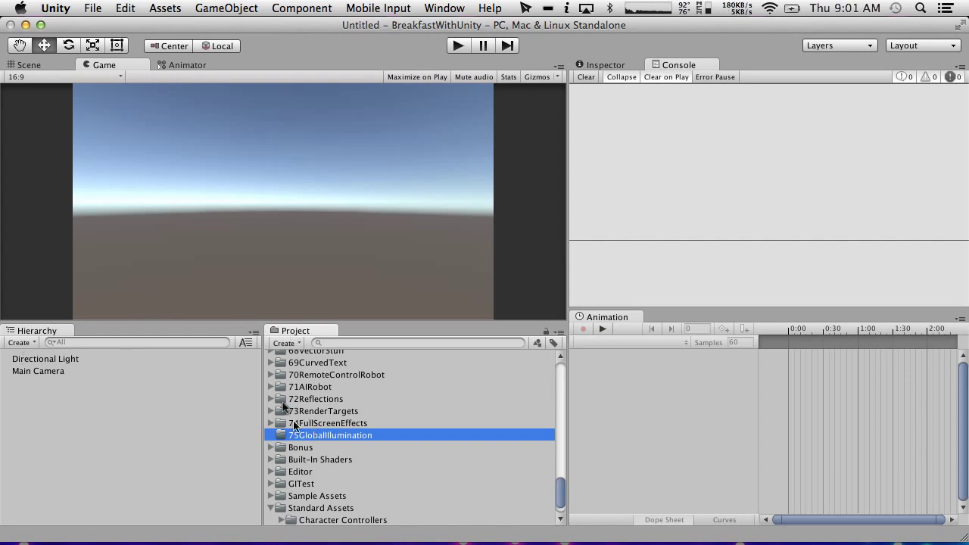
pyautogui.click(285, 343)
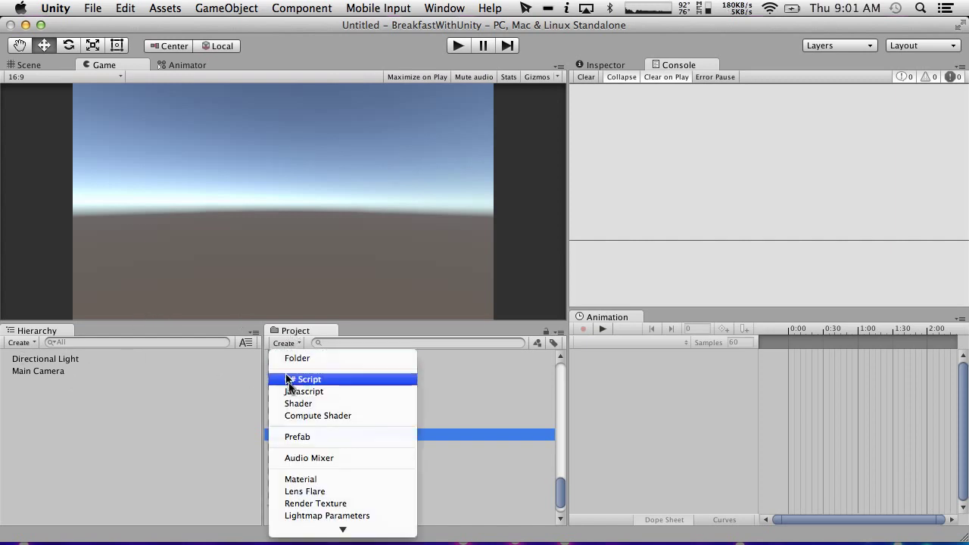
pyautogui.click(318, 479)
pyautogui.write('Re')
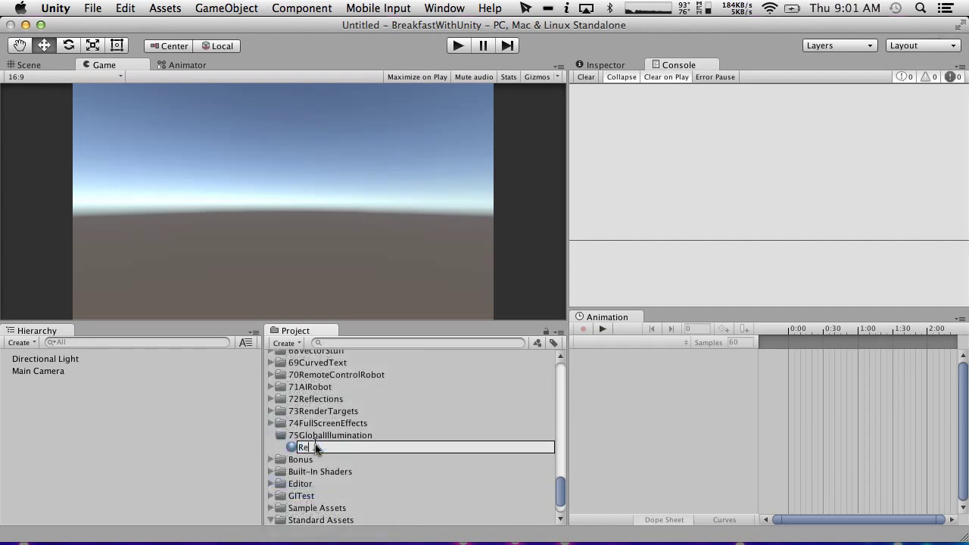
pyautogui.write('d')
pyautogui.press('Return')
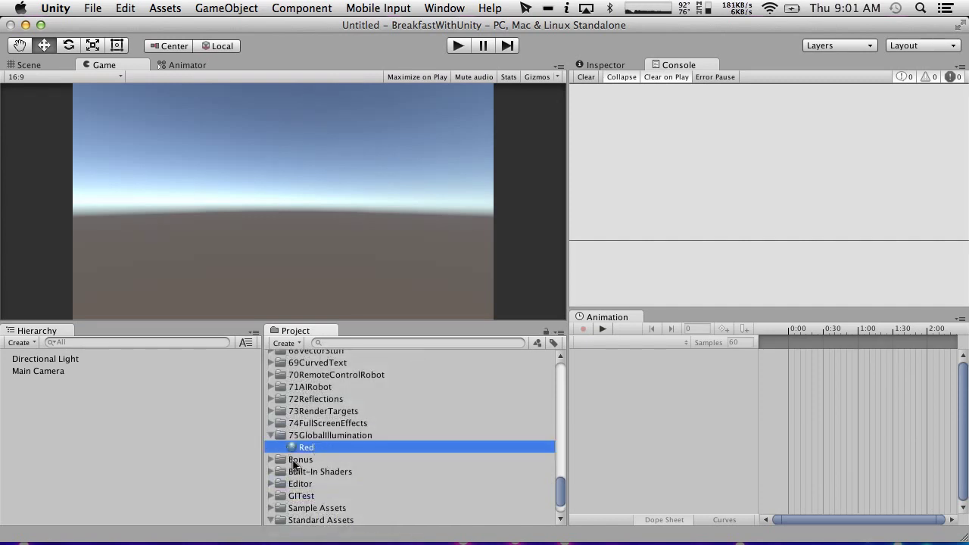
# Duplicate the Red material three times within the 75GlobalIllumination folder.
pyautogui.press('super+d')
pyautogui.click(310, 447)
pyautogui.press('super+d')
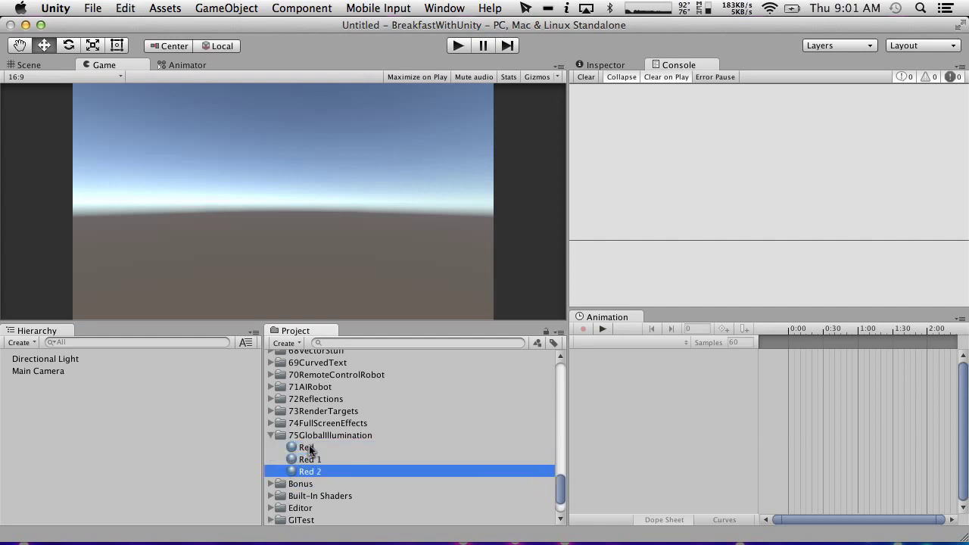
pyautogui.press('super+d')
# Rename the three copies of the Red material as Blue, Green and Yellow.
pyautogui.click(309, 447)
pyautogui.click(311, 459)
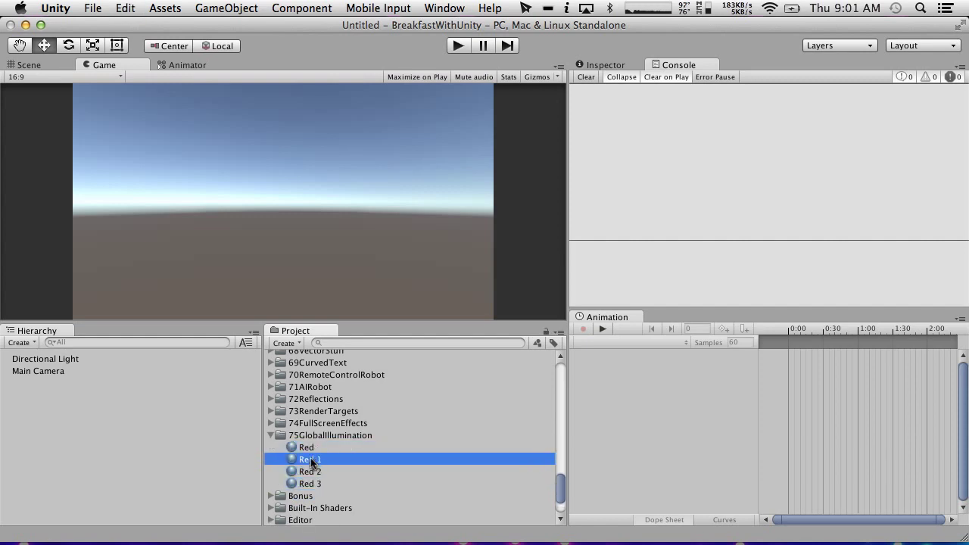
pyautogui.click(312, 459)
pyautogui.write('Blue')
pyautogui.click(318, 474)
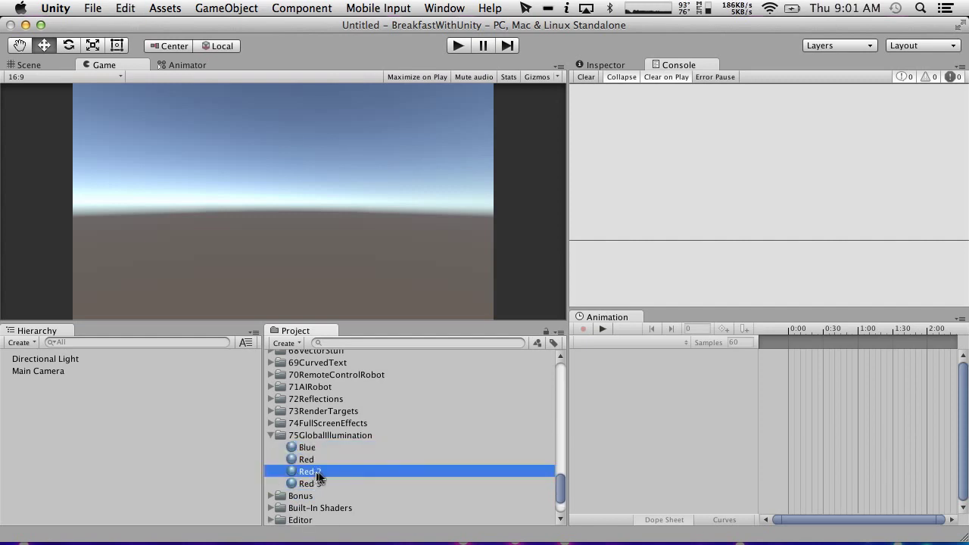
pyautogui.click(318, 471)
pyautogui.write('R')
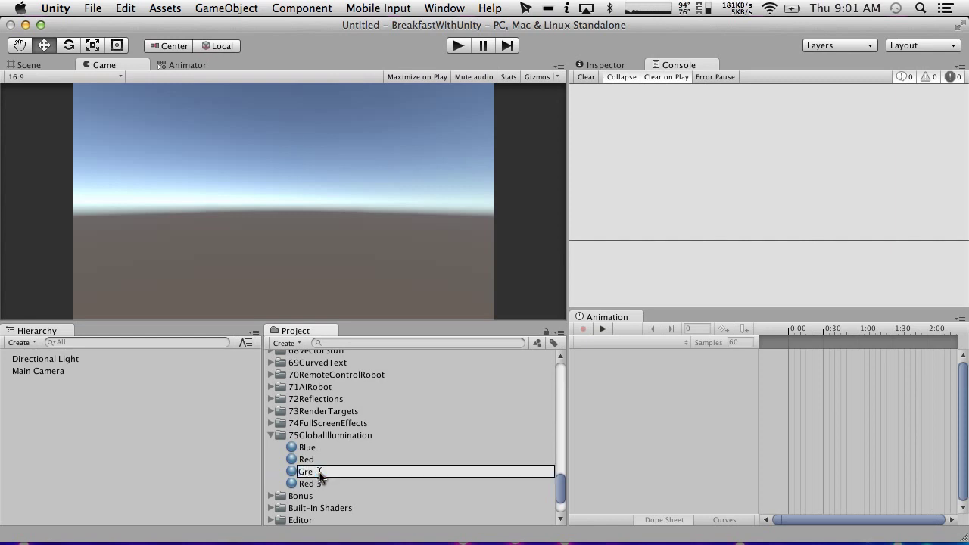
pyautogui.click(311, 485)
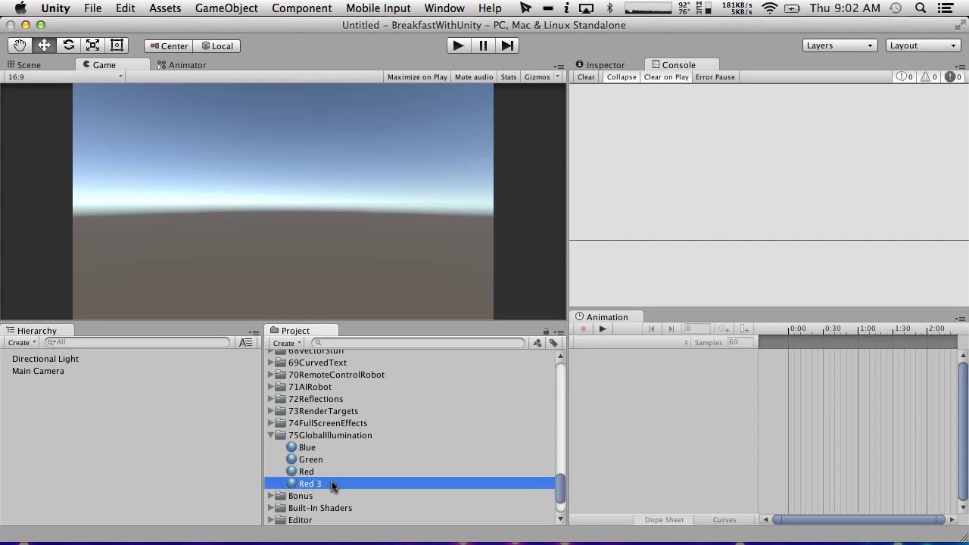
pyautogui.click(340, 484)
pyautogui.write('Yellow')
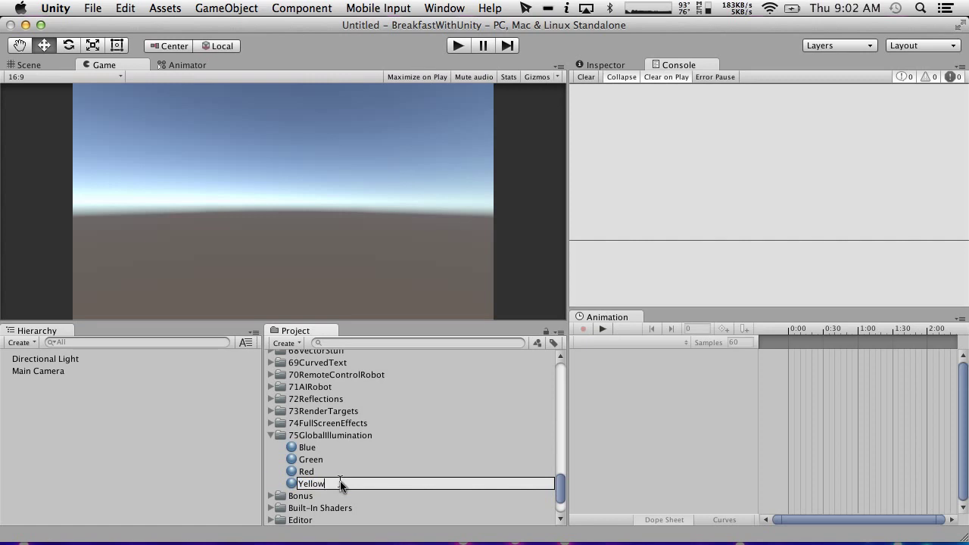
pyautogui.press('Return')
# Show the Blue material's main map settings for editing.
pyautogui.click(315, 449)
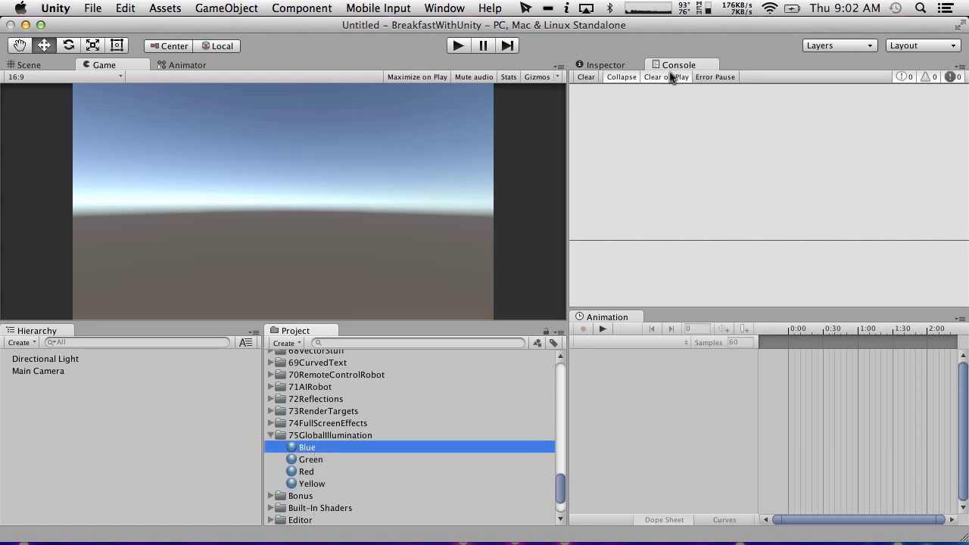
pyautogui.click(592, 66)
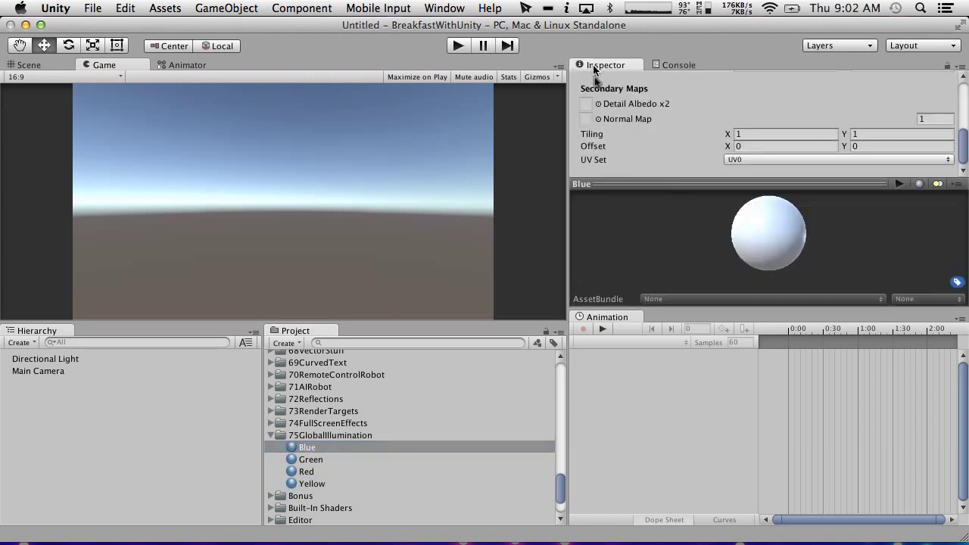
pyautogui.scroll(5, 662, 129)
pyautogui.scroll(-1, 662, 129)
pyautogui.scroll(2, 662, 130)
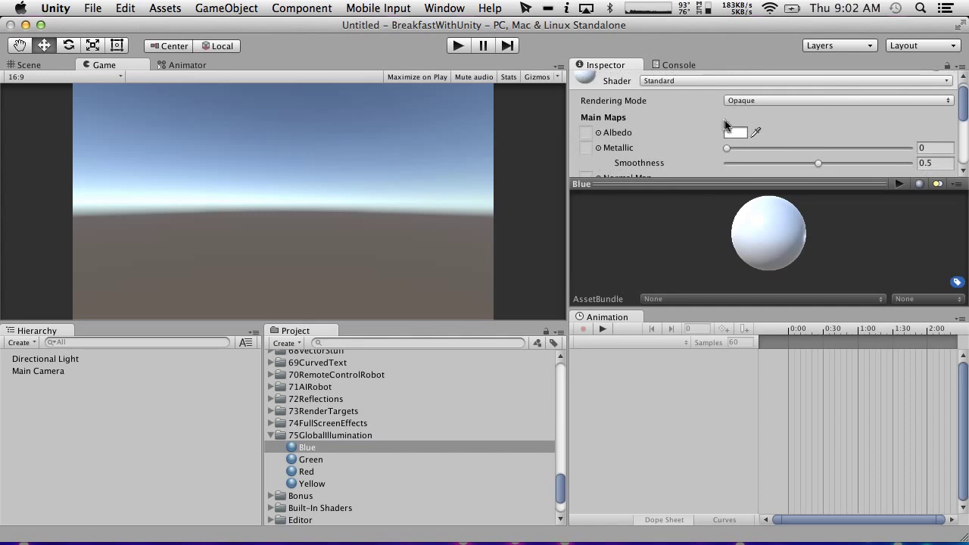
# Set the Blue material's albedo colour to pure red (255, 0, 0).
pyautogui.click(734, 132)
pyautogui.moveTo(62, 123); pyautogui.dragTo(231, 3)
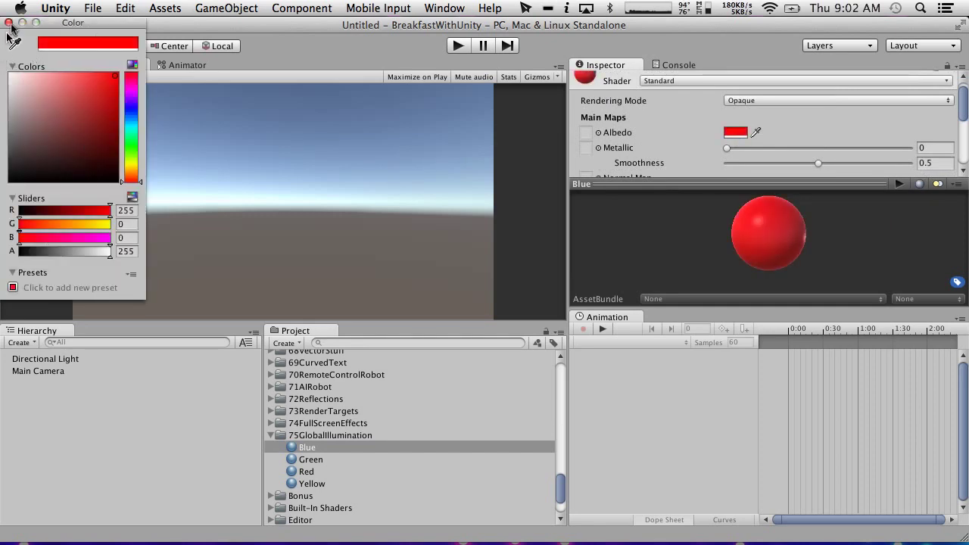
pyautogui.click(9, 22)
# Set the Green material's albedo to pure green, with green at 255 and the red and blue components at 0.
pyautogui.click(315, 461)
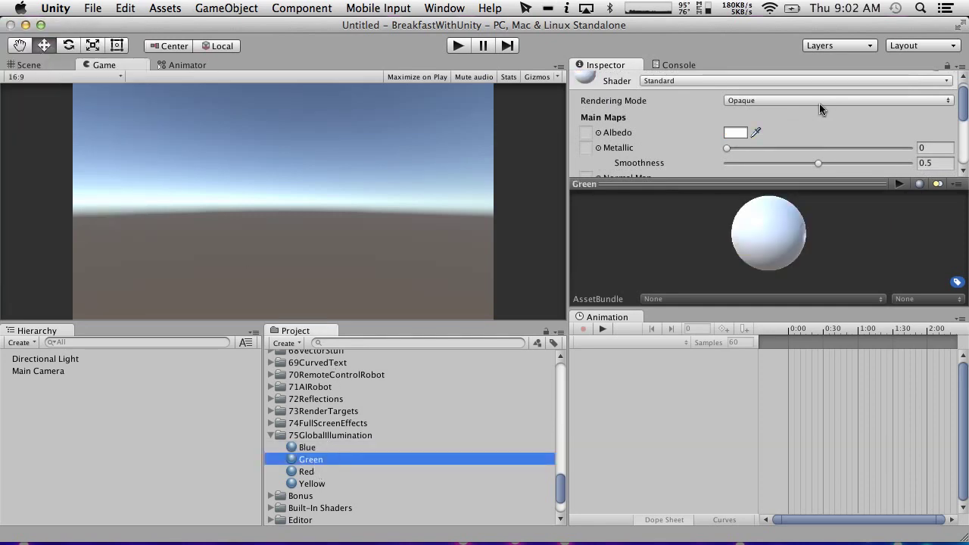
pyautogui.click(734, 133)
pyautogui.moveTo(138, 129); pyautogui.dragTo(132, 149)
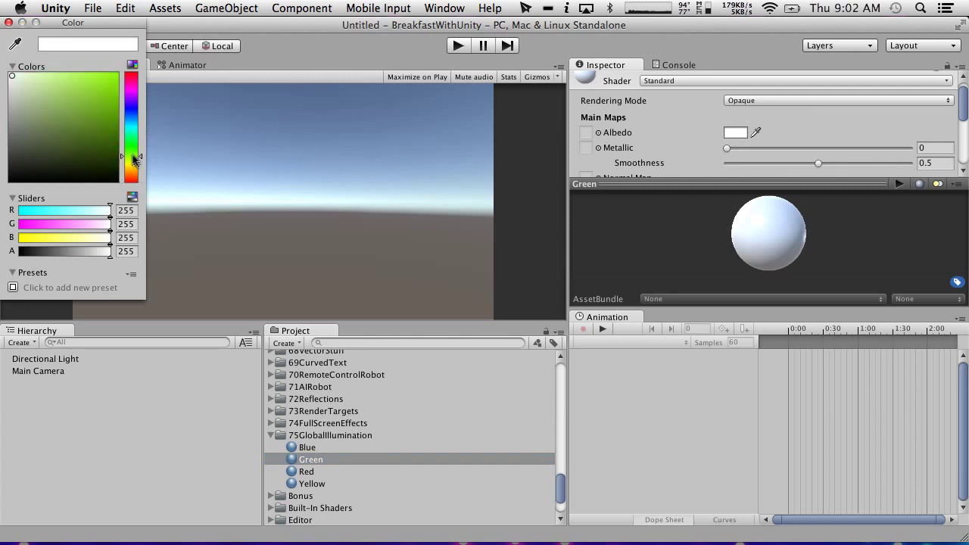
pyautogui.click(115, 76)
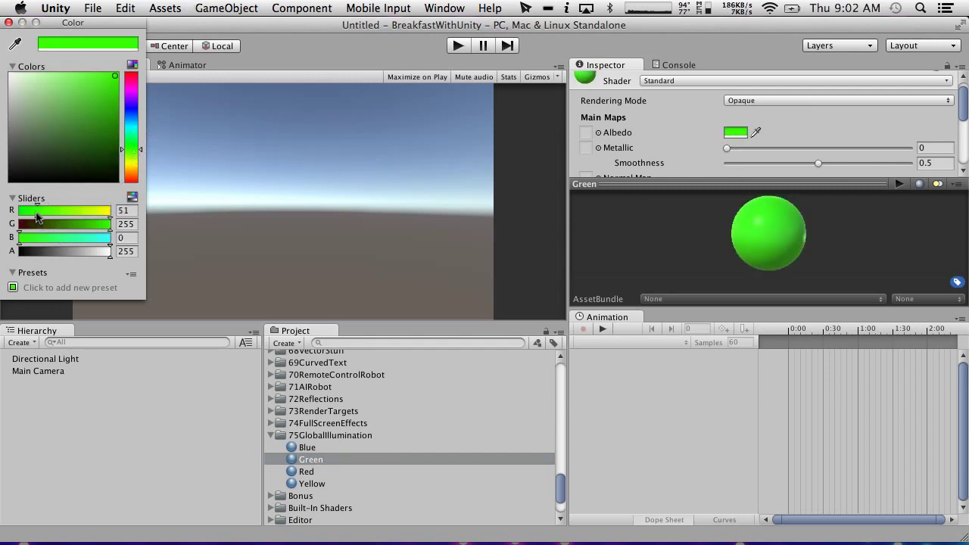
pyautogui.moveTo(37, 215); pyautogui.dragTo(5, 209)
pyautogui.click(10, 23)
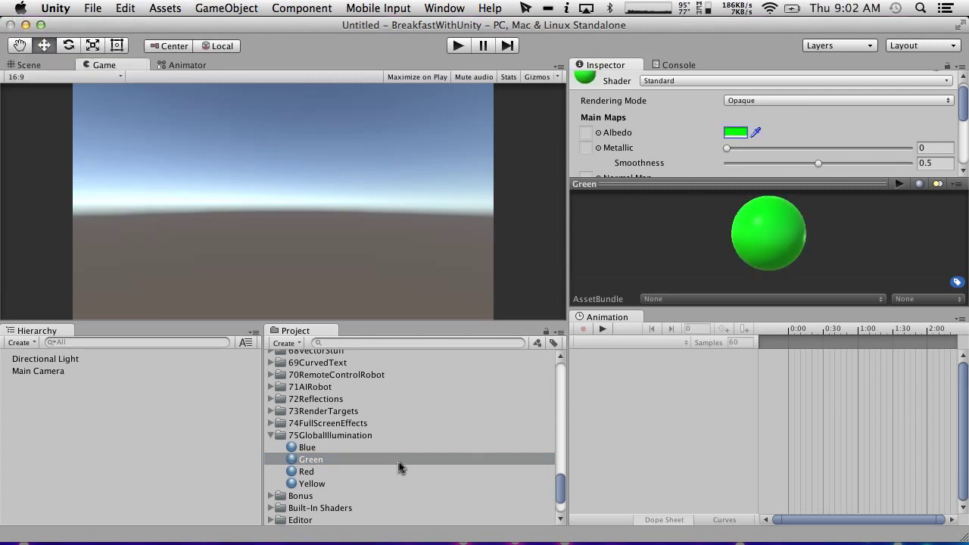
# Set the Red material's albedo colour to pure red (255, 0, 0).
pyautogui.click(318, 470)
pyautogui.click(732, 134)
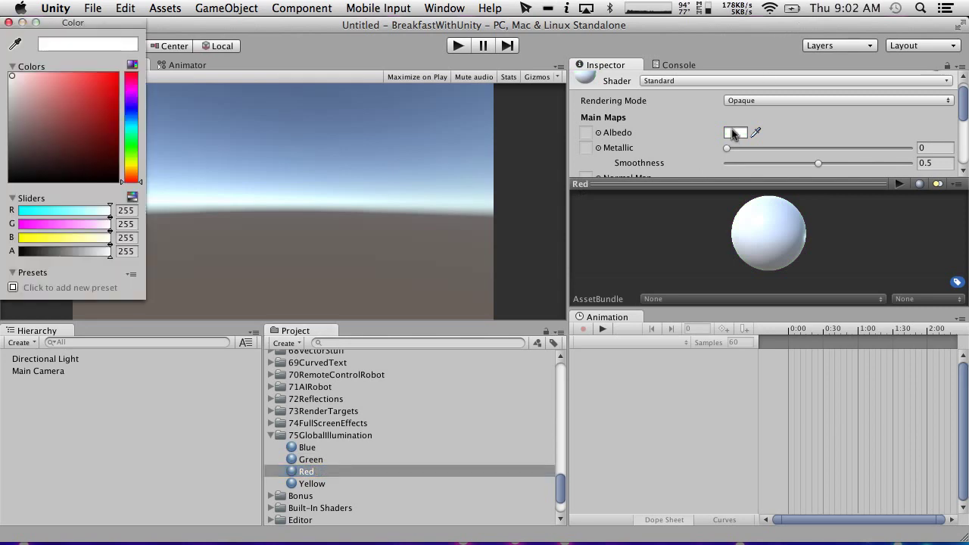
pyautogui.moveTo(95, 118); pyautogui.dragTo(119, 73)
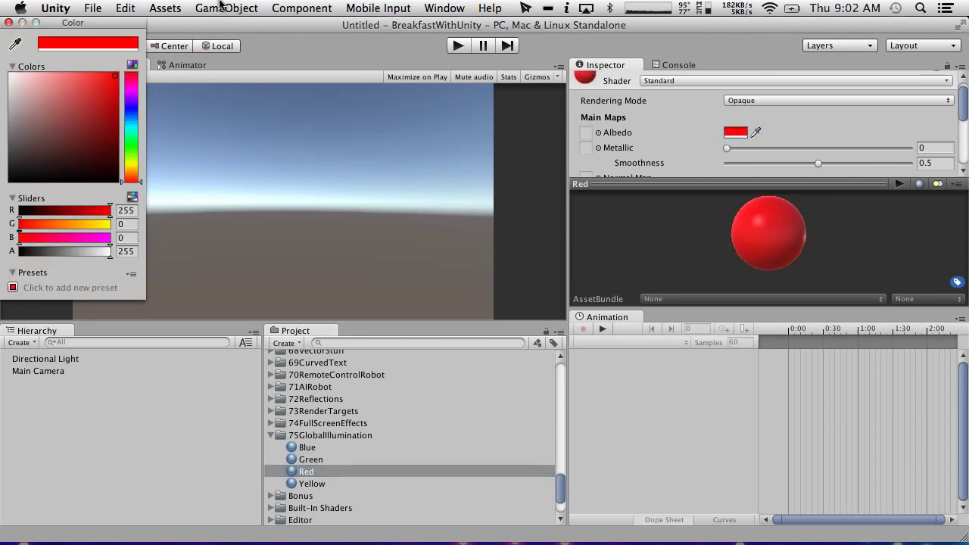
pyautogui.click(9, 22)
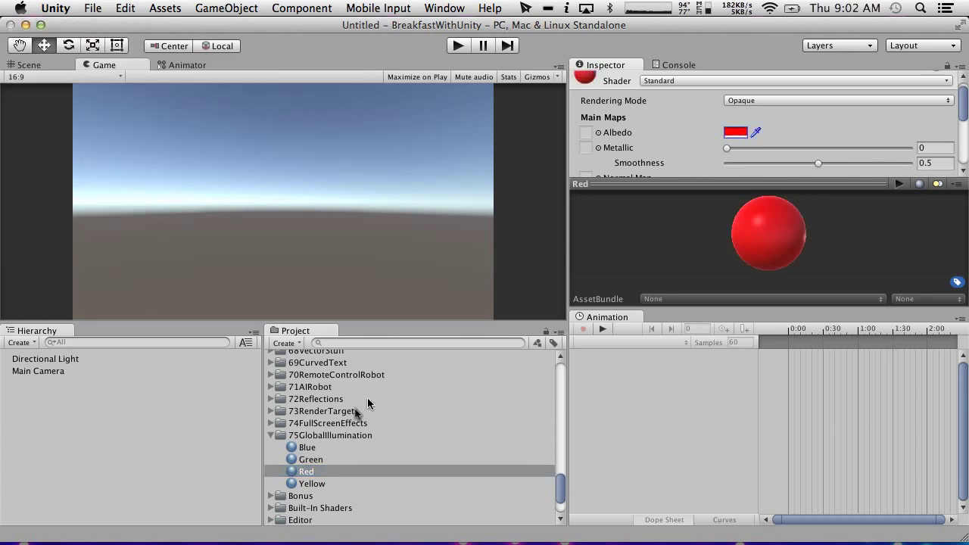
# Change the Blue material's albedo to pure blue, with blue at 255 and the red and green components at 0.
pyautogui.click(307, 447)
pyautogui.click(740, 132)
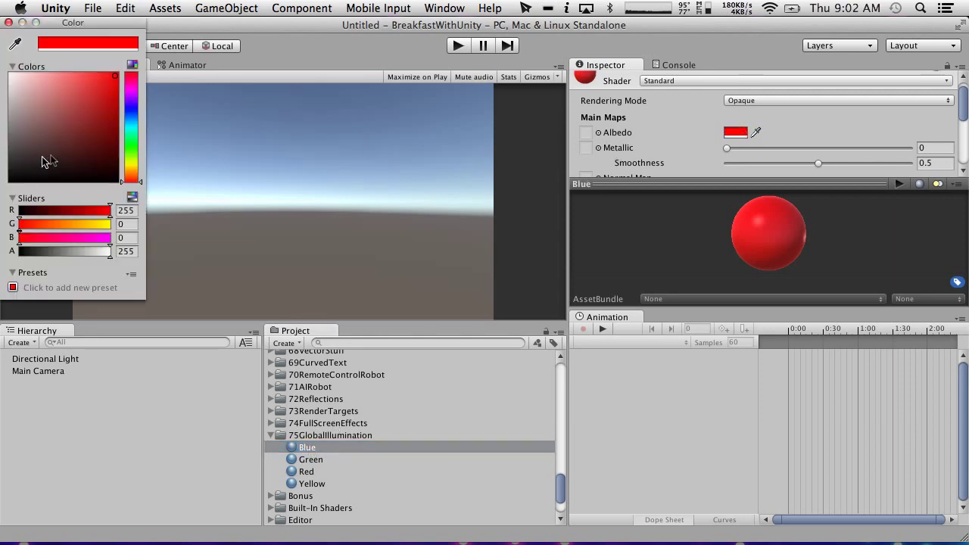
pyautogui.click(132, 110)
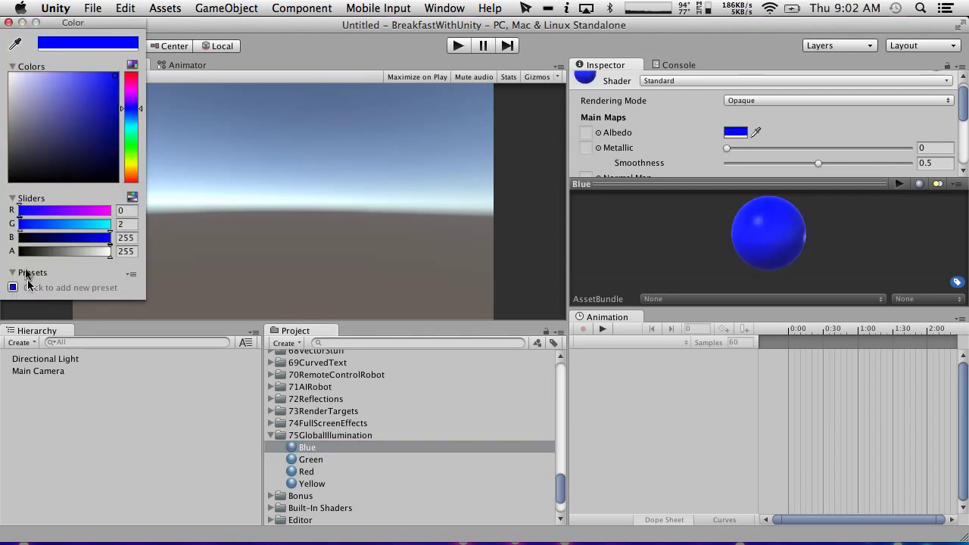
pyautogui.moveTo(50, 224); pyautogui.dragTo(4, 224)
pyautogui.click(9, 24)
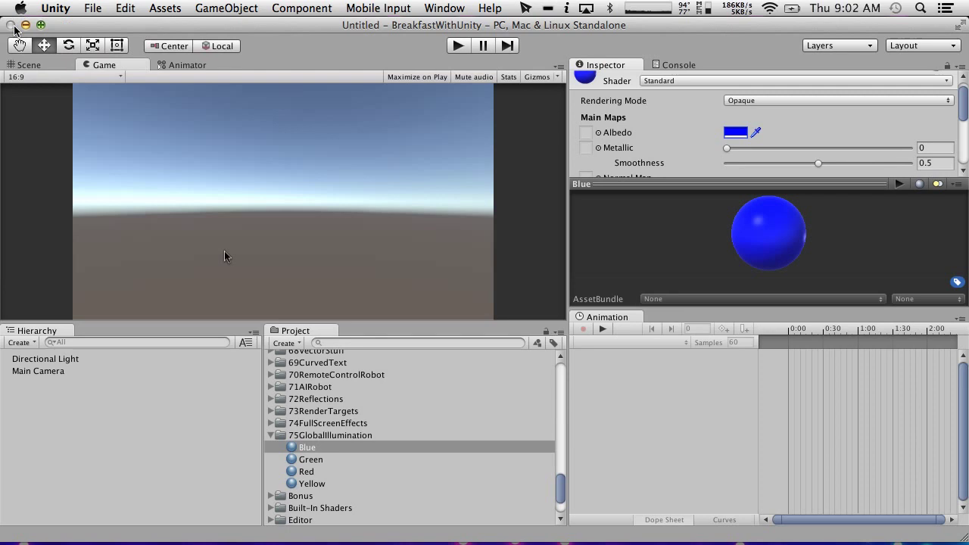
# Set the Yellow material's albedo colour to pure yellow (255, 255, 0).
pyautogui.click(310, 484)
pyautogui.click(732, 132)
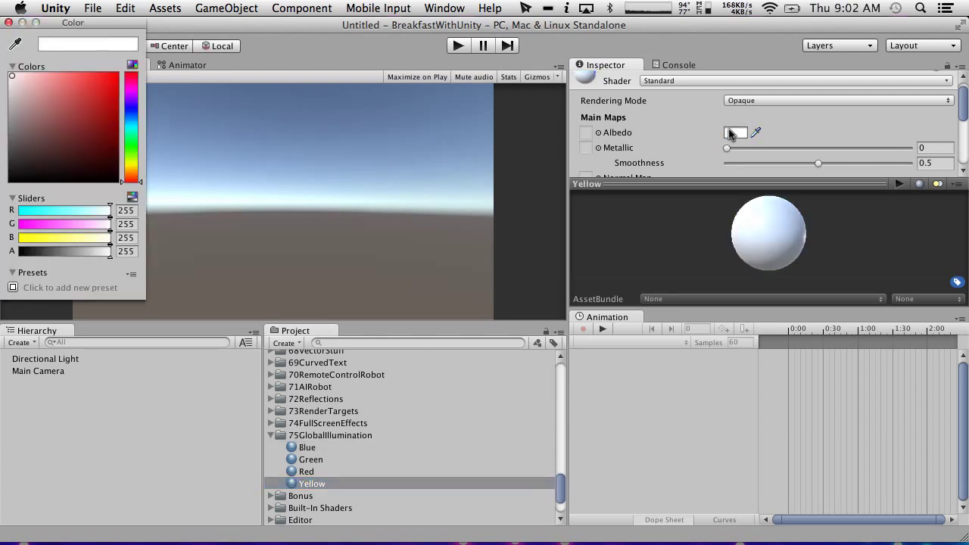
pyautogui.click(130, 164)
pyautogui.moveTo(49, 124); pyautogui.dragTo(116, 75)
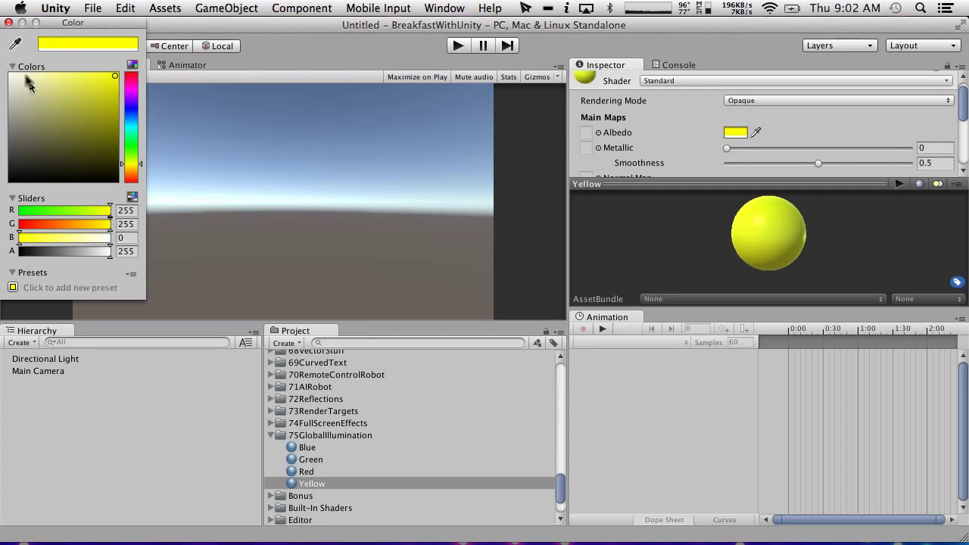
pyautogui.click(9, 23)
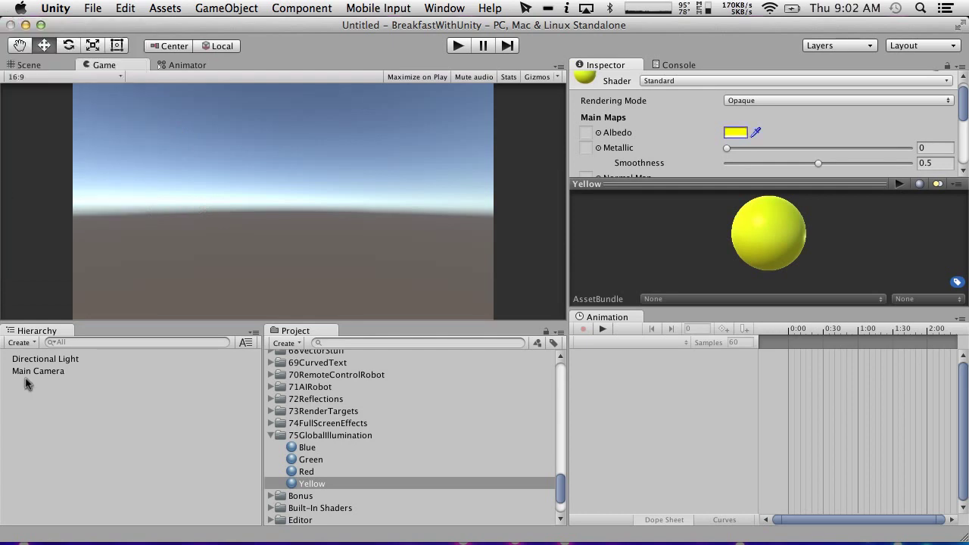
# Add a cube to the scene and set its Y and Z position to 0.
pyautogui.click(24, 342)
pyautogui.moveTo(46, 387)
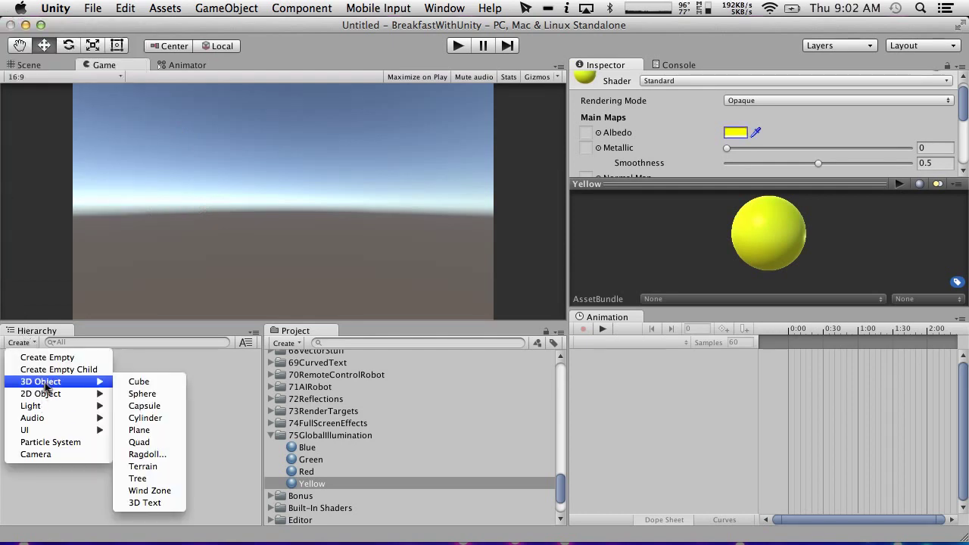
pyautogui.click(139, 381)
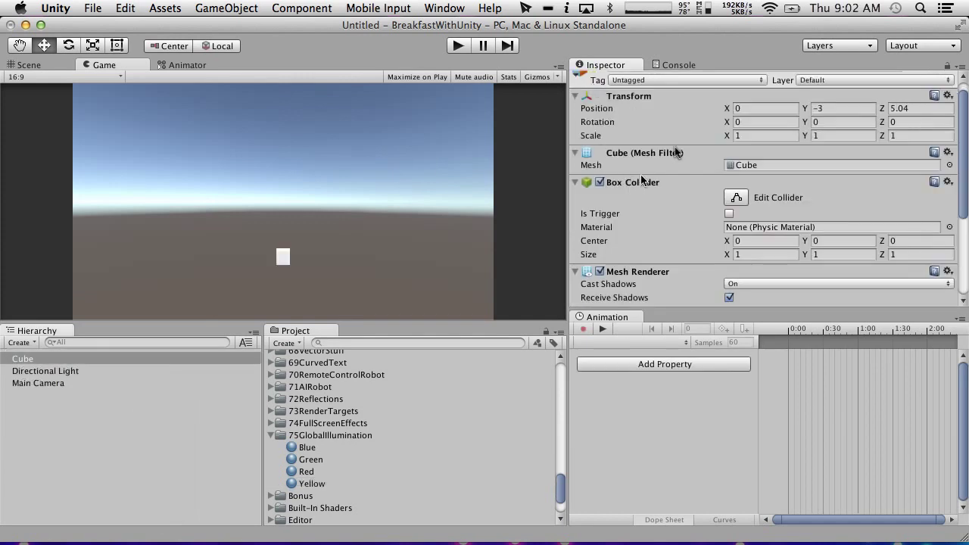
pyautogui.click(842, 108)
pyautogui.write('0')
pyautogui.press('Tab')
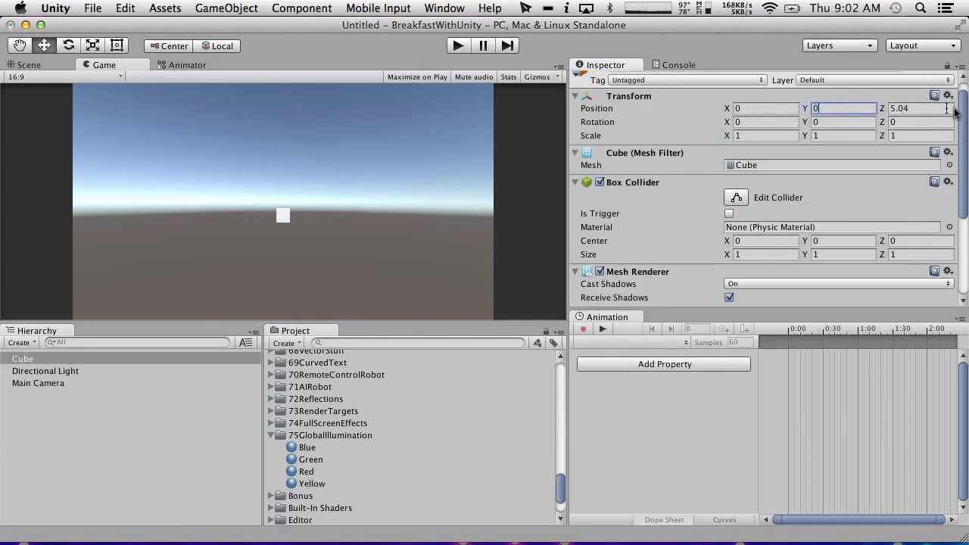
pyautogui.write('0')
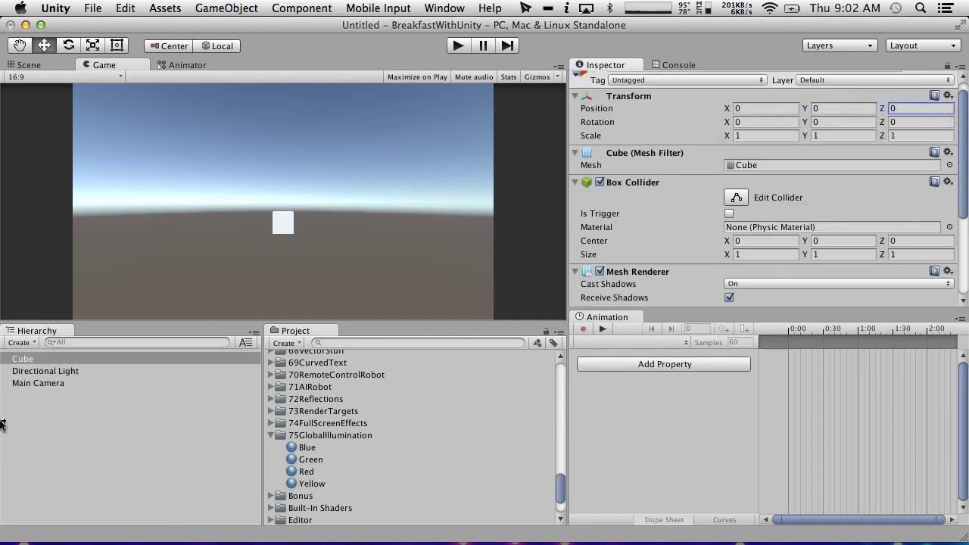
# Scale the cube to 10 on both the X and Z axes to form a wide slab.
pyautogui.click(764, 135)
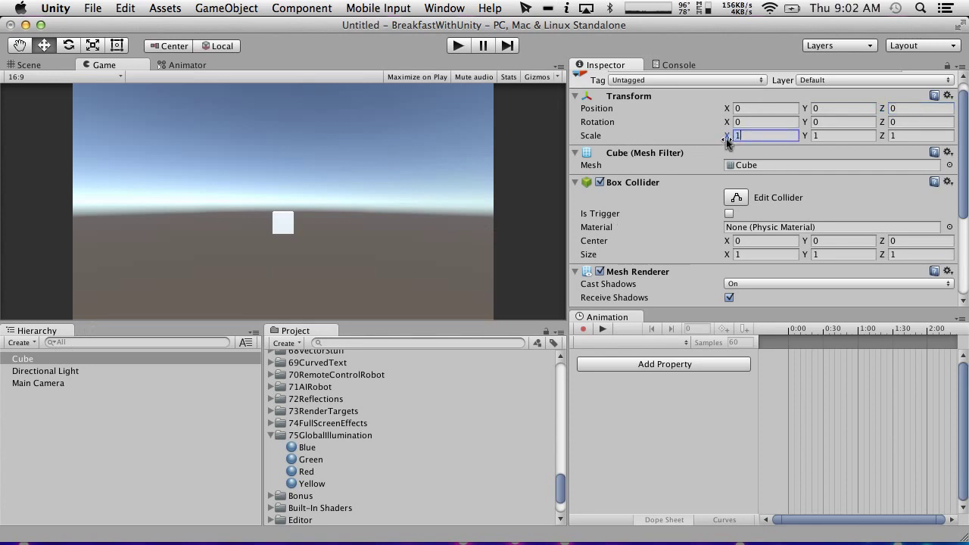
pyautogui.write('10')
pyautogui.click(904, 135)
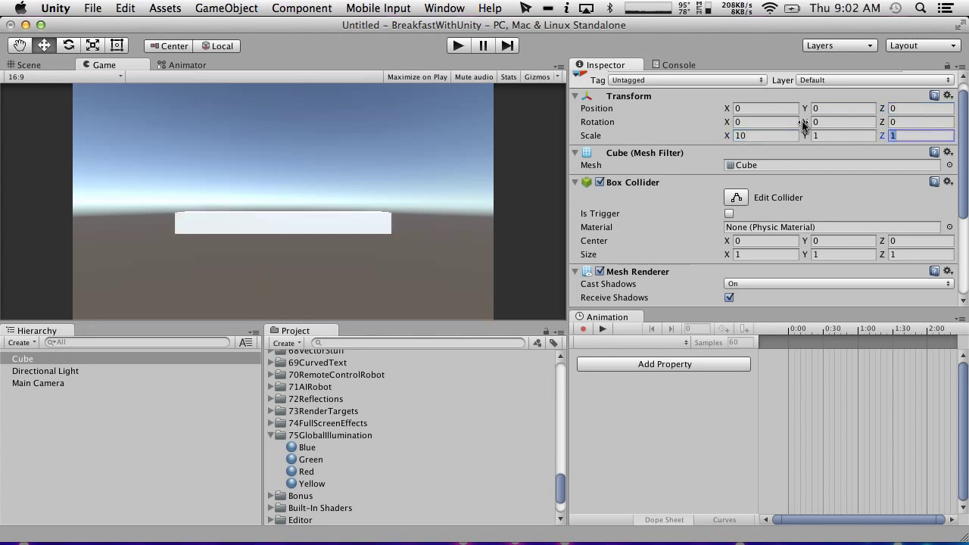
pyautogui.write('10')
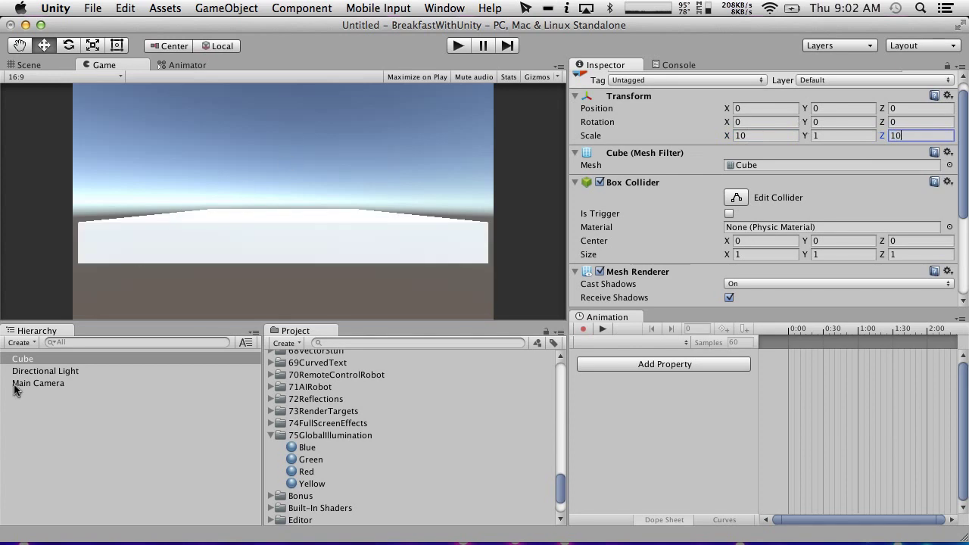
# Duplicate the floor cube in the Scene view and set the copy's X rotation to 90 so it stands upright.
pyautogui.click(45, 371)
pyautogui.click(30, 65)
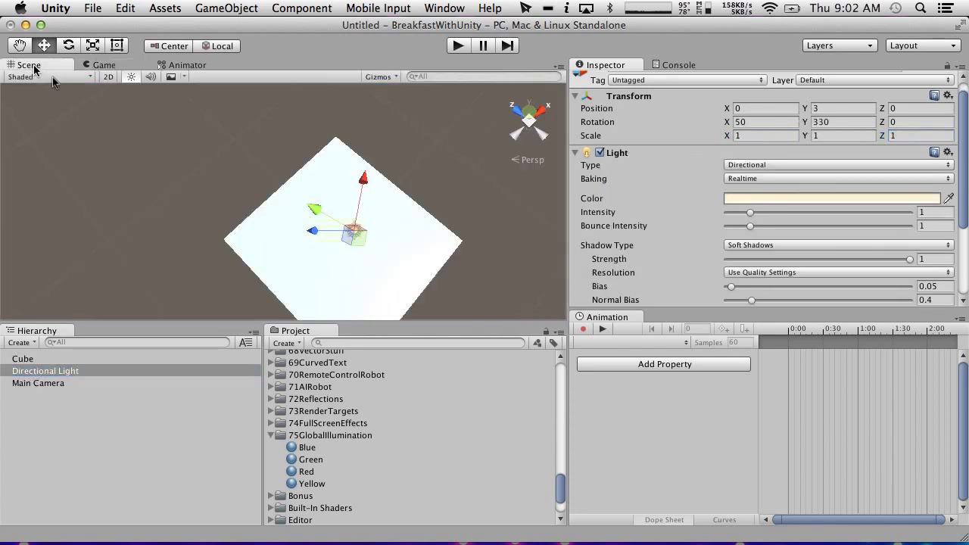
pyautogui.scroll(-3, 255, 215)
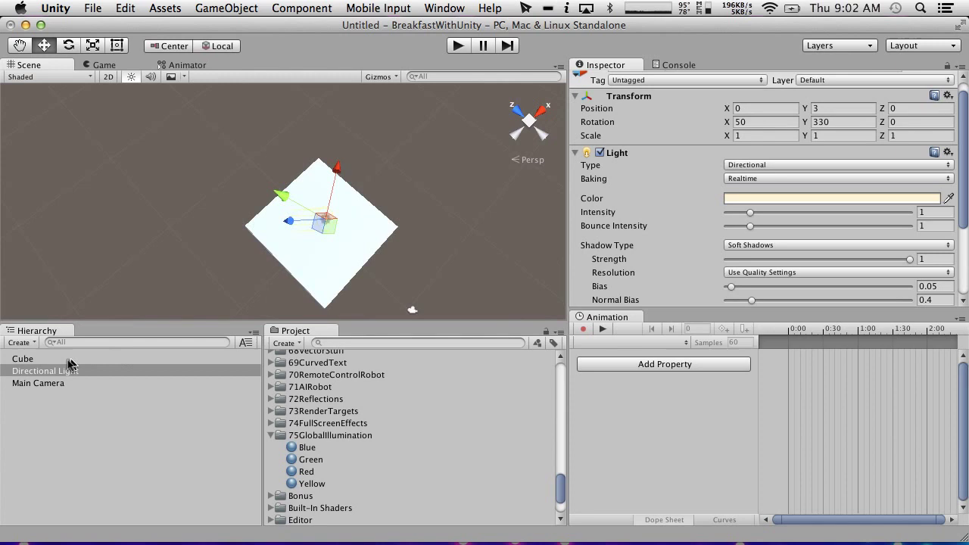
pyautogui.click(43, 394)
pyautogui.click(27, 359)
pyautogui.press('super+d')
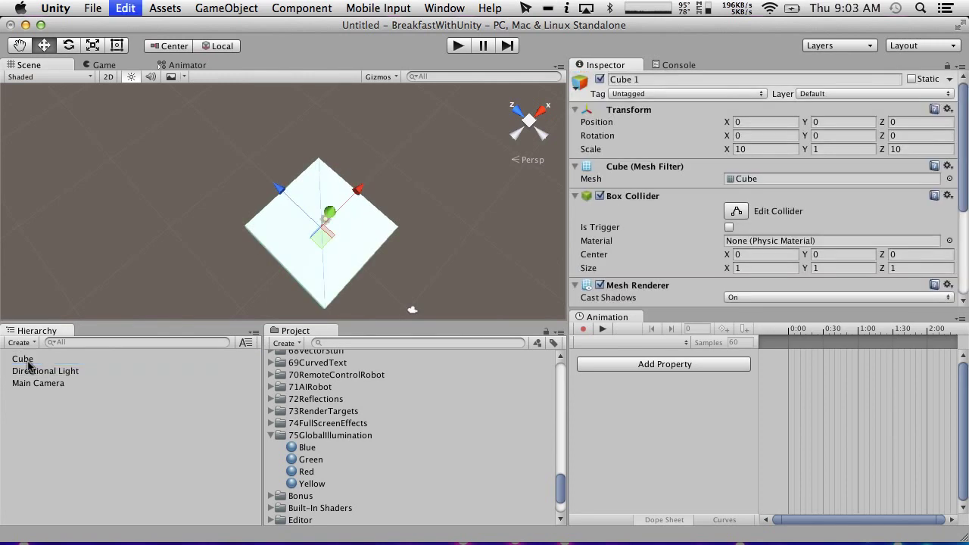
pyautogui.click(828, 137)
pyautogui.click(764, 136)
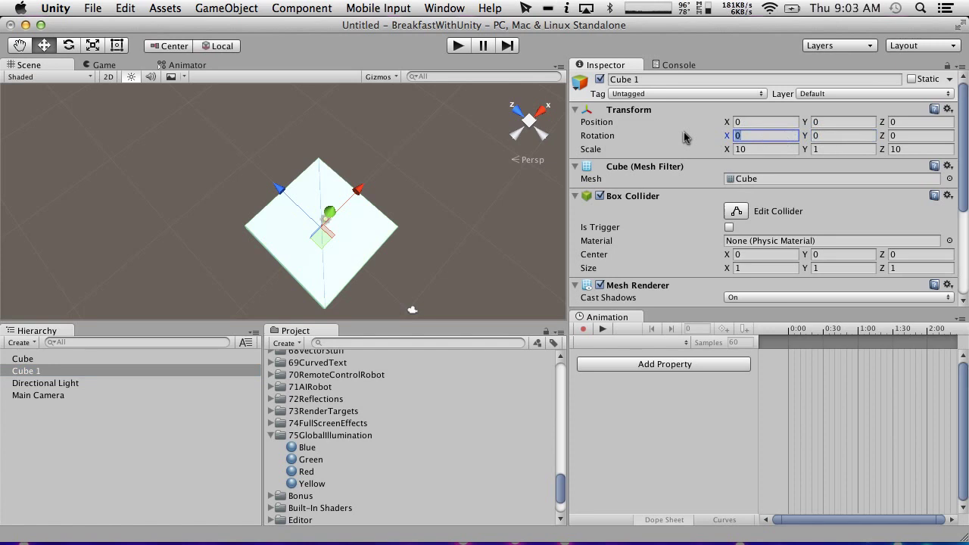
pyautogui.write('90')
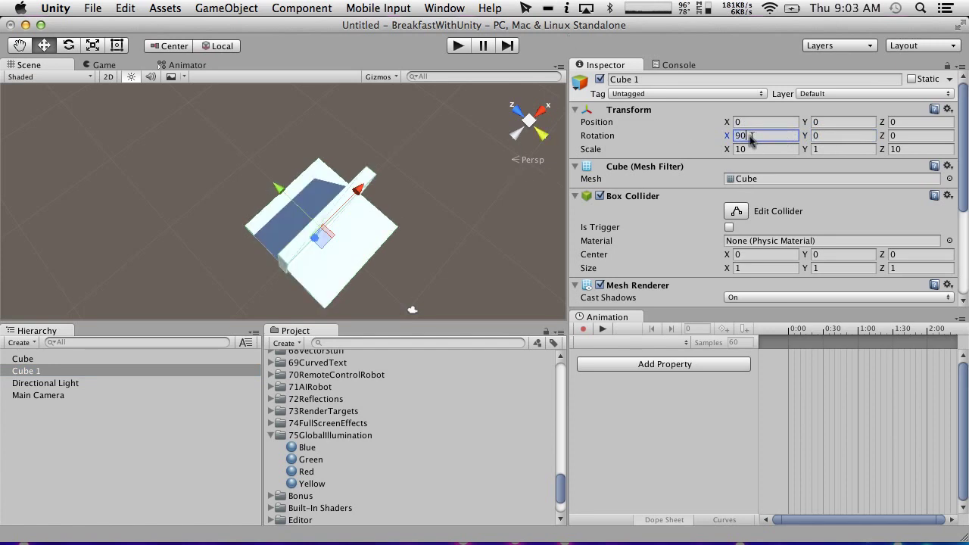
# Position the upright slab at X 0, Y 5 and Z 5 to form a wall along one edge of the floor.
pyautogui.click(734, 122)
pyautogui.write('5')
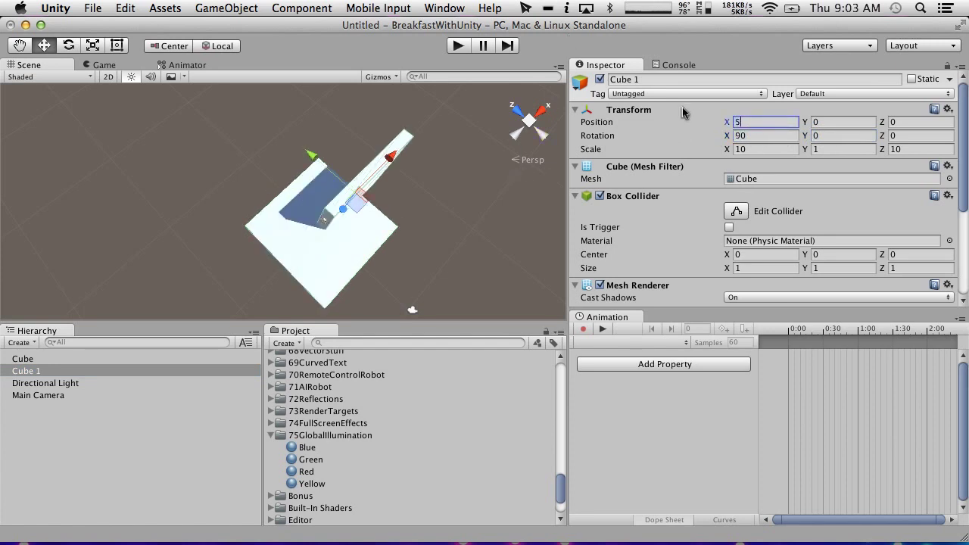
pyautogui.press('BackSpace')
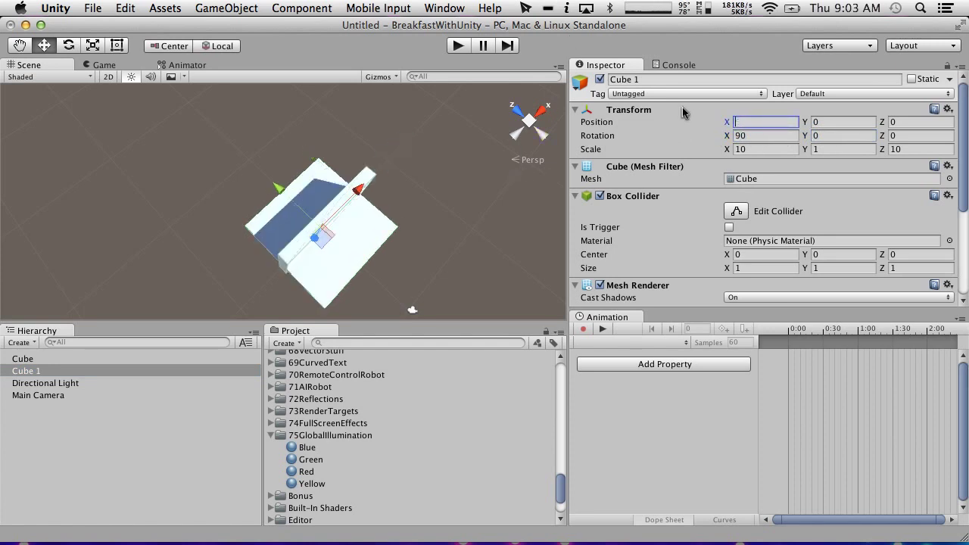
pyautogui.click(847, 121)
pyautogui.write('5')
pyautogui.click(900, 121)
pyautogui.write('5')
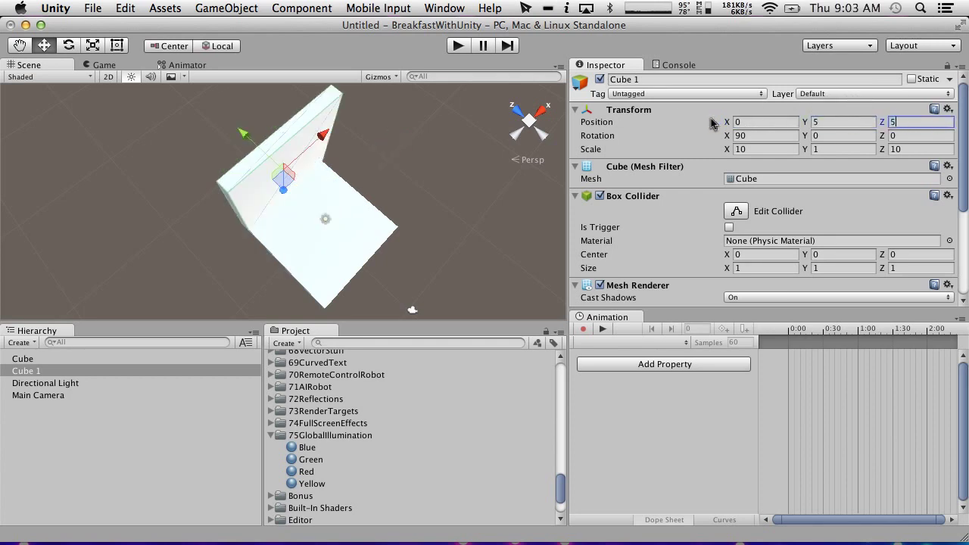
# Duplicate the first wall and set the copy's Z position to -5 to form the opposite wall.
pyautogui.keyDown('alt'); pyautogui.moveTo(376, 222); pyautogui.dragTo(301, 228); pyautogui.keyUp('alt')
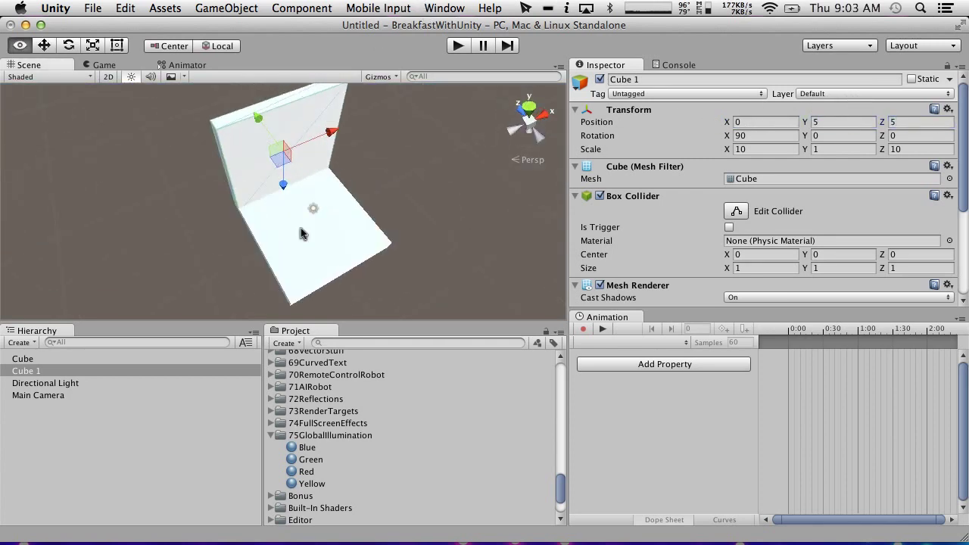
pyautogui.click(34, 371)
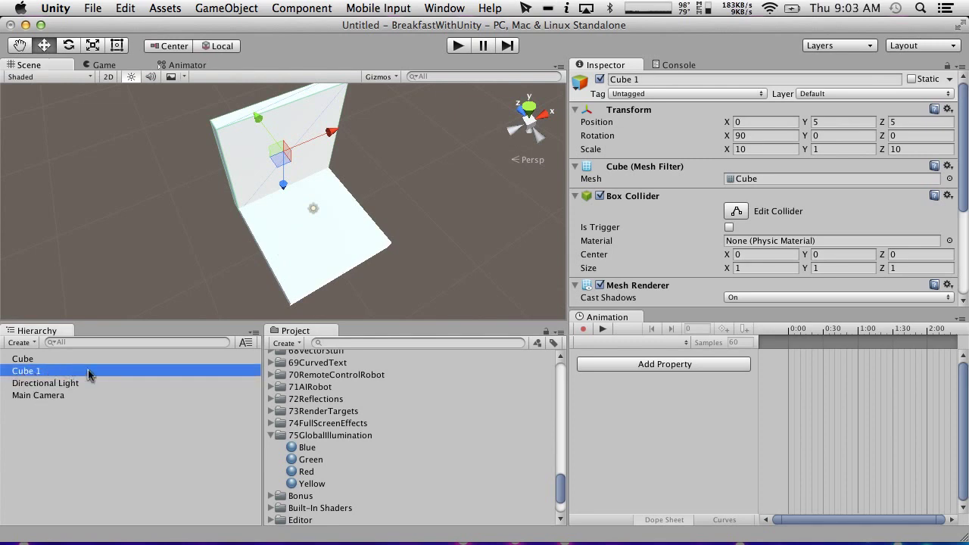
pyautogui.press('super+d')
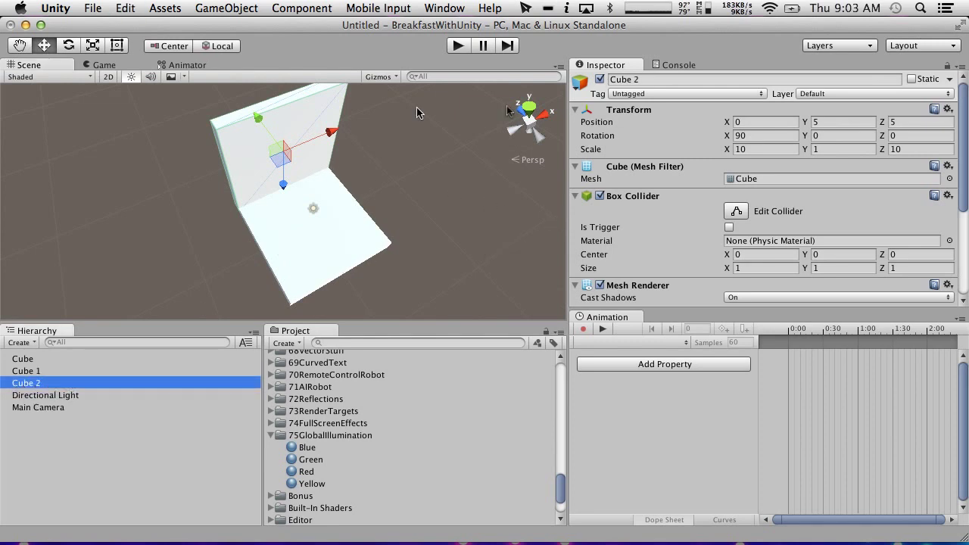
pyautogui.click(821, 123)
pyautogui.click(906, 123)
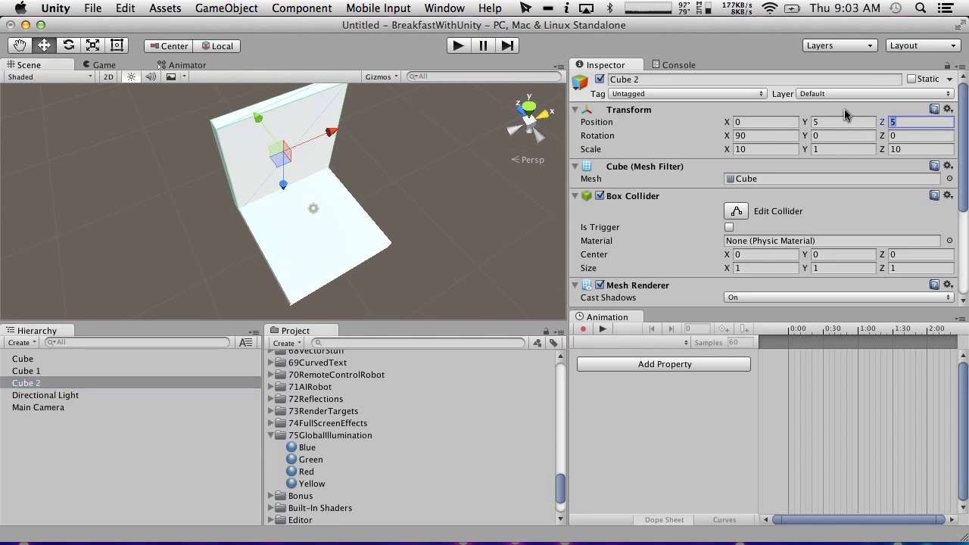
pyautogui.write('-5')
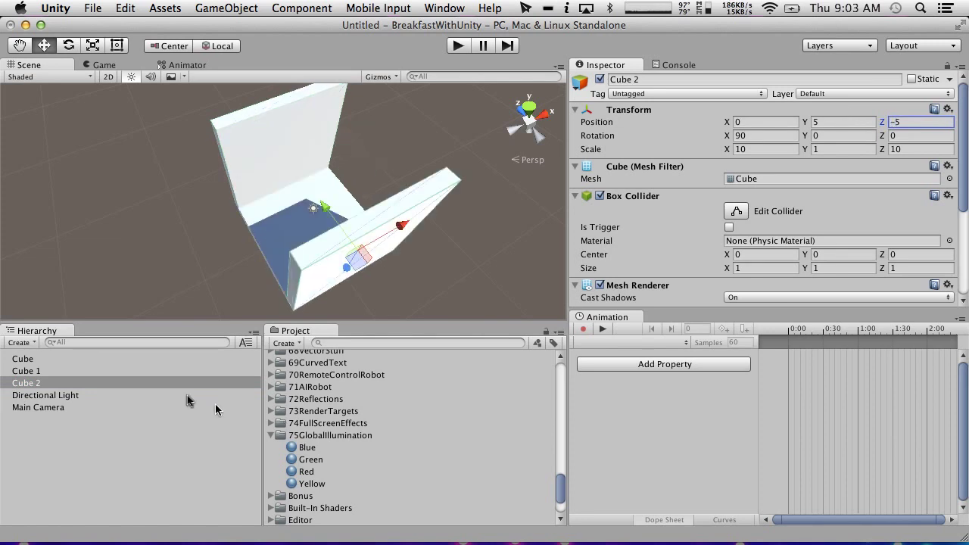
# Duplicate the wall at Z -5 and set the copy's Y rotation to 90.
pyautogui.click(43, 382)
pyautogui.press('super+d')
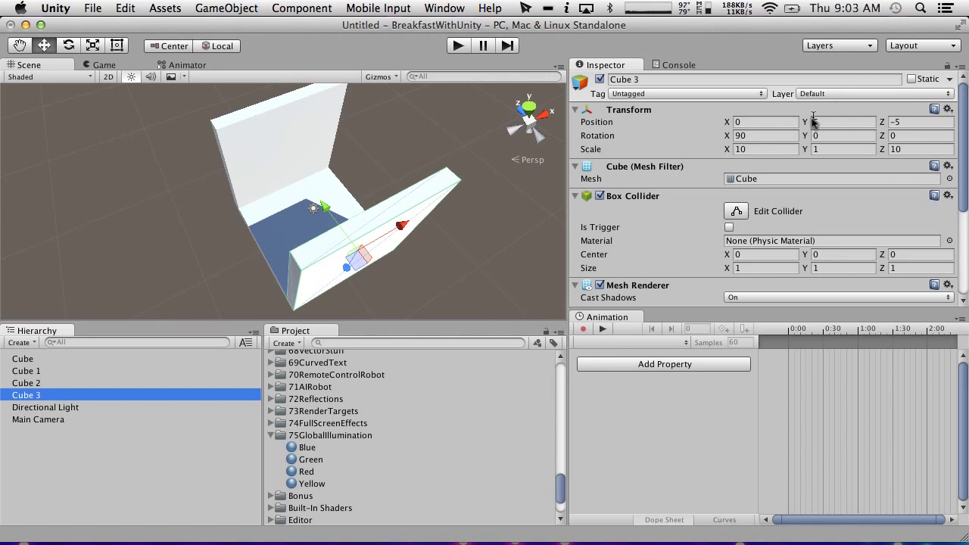
pyautogui.click(830, 136)
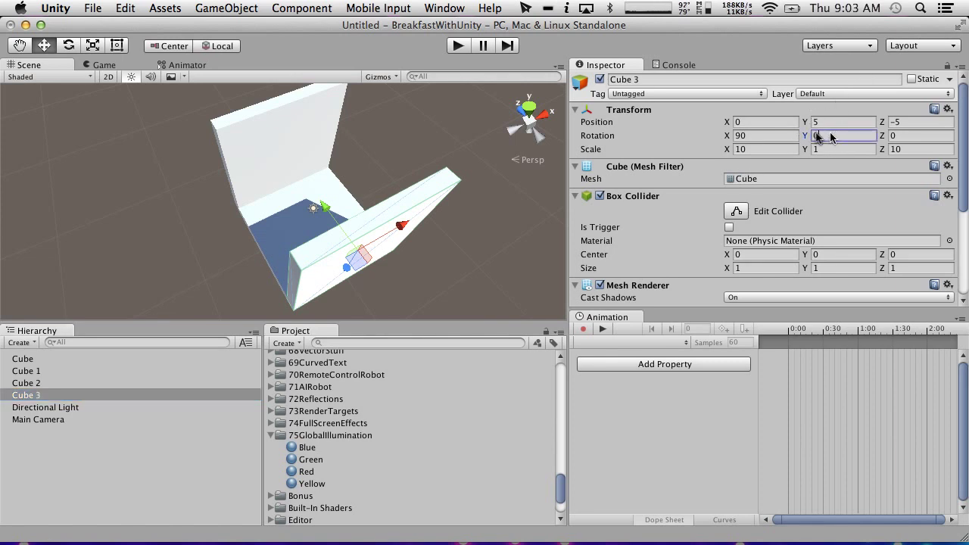
pyautogui.write('90')
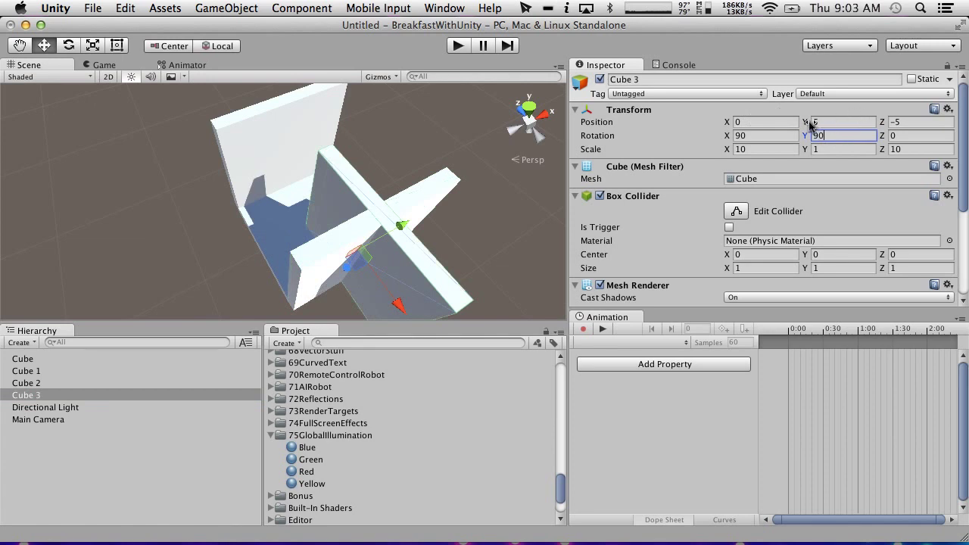
# Move the perpendicular wall to X 5 and Z 0 so it closes one side of the floor.
pyautogui.click(787, 122)
pyautogui.write('5')
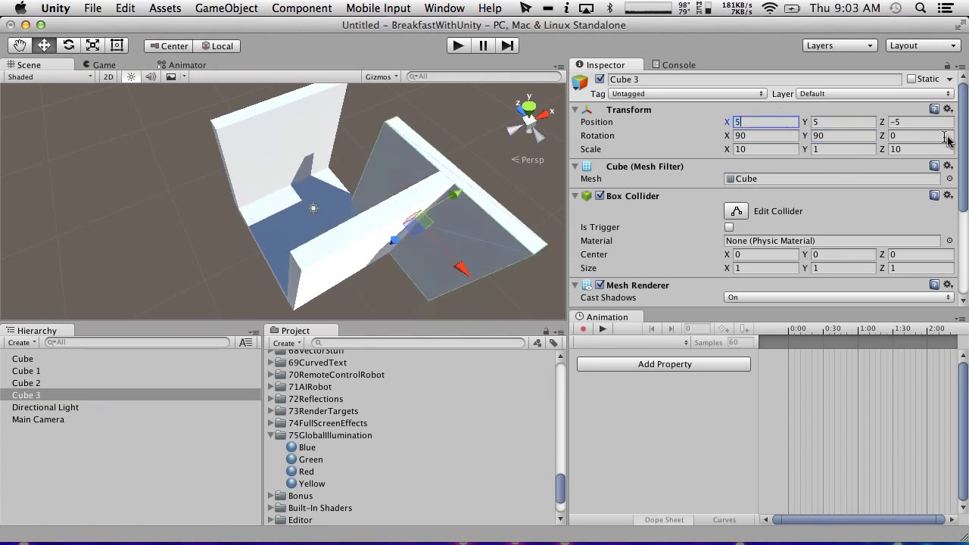
pyautogui.click(929, 122)
pyautogui.write('0')
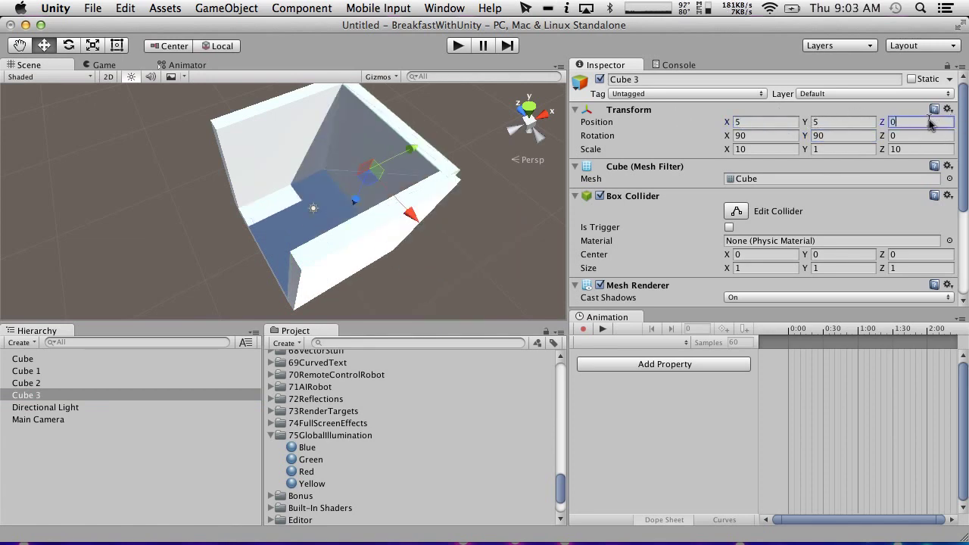
# Duplicate the side wall at X 5 and set the copy's X position to -5 to close the box.
pyautogui.click(43, 407)
pyautogui.click(43, 395)
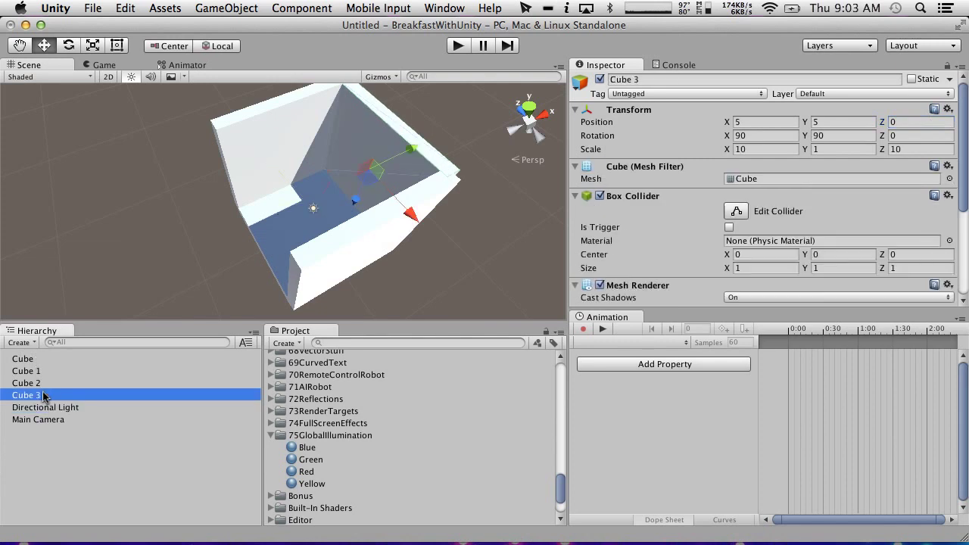
pyautogui.press('super+d')
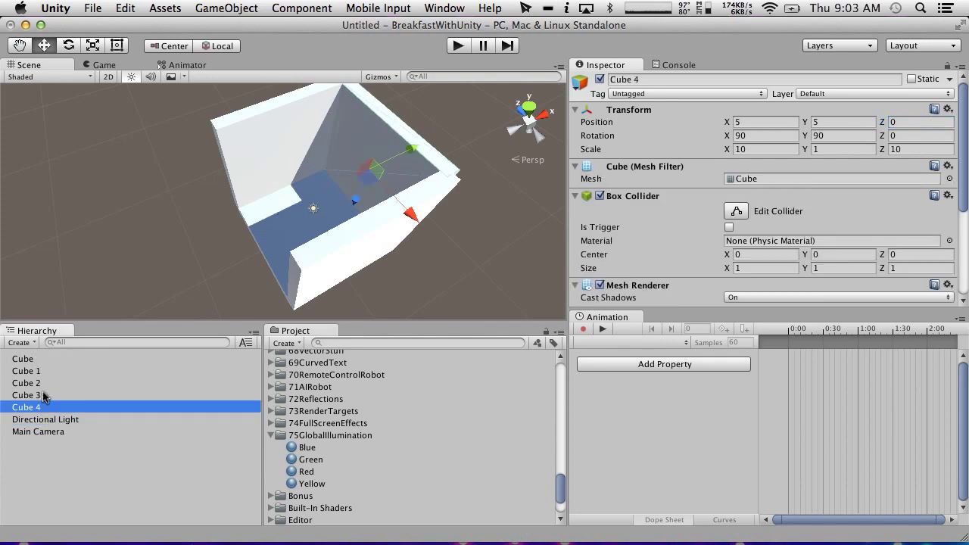
pyautogui.click(787, 123)
pyautogui.write('-5')
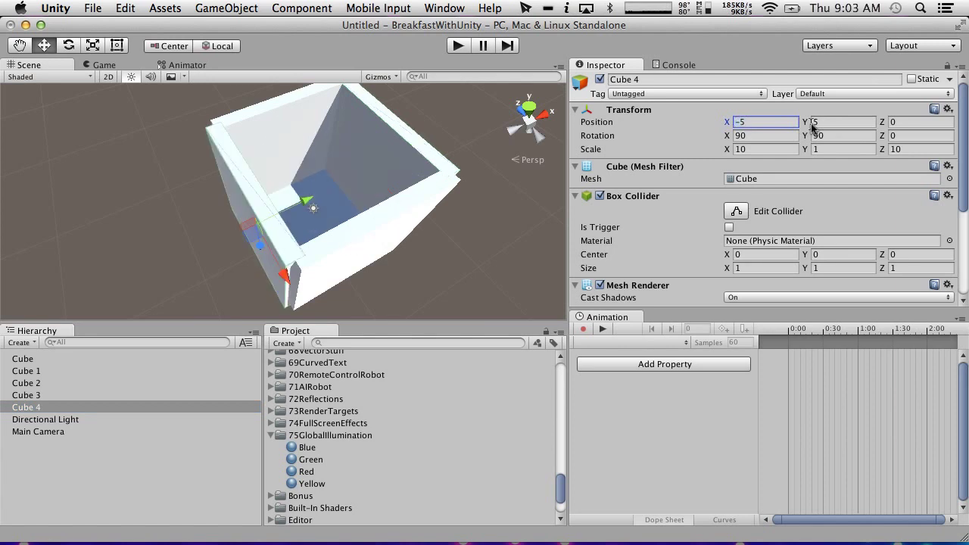
# Apply the Blue material to the Z 5 wall, Green to X 5, Yellow to Z -5 and Red to X -5.
pyautogui.keyDown('alt'); pyautogui.moveTo(362, 189); pyautogui.dragTo(361, 167); pyautogui.keyUp('alt')
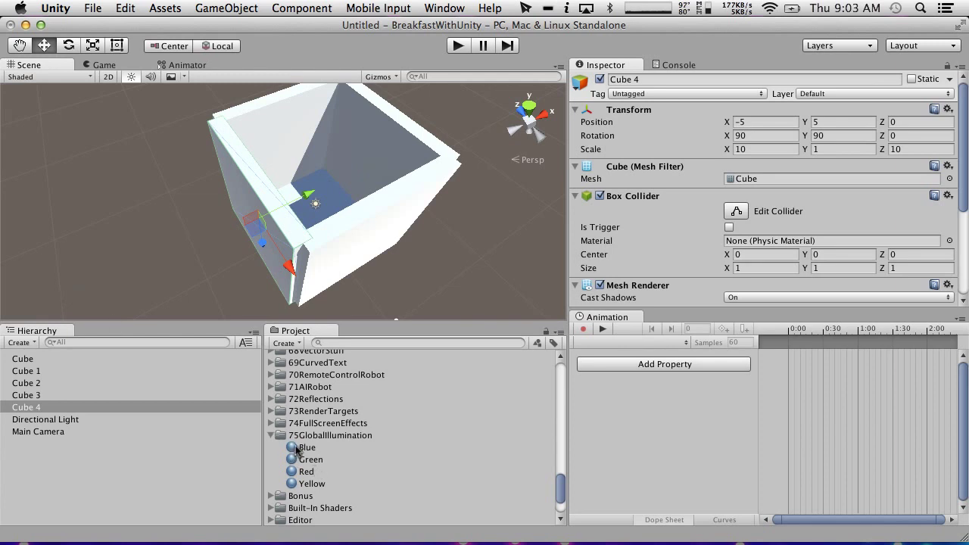
pyautogui.moveTo(296, 448); pyautogui.dragTo(273, 160)
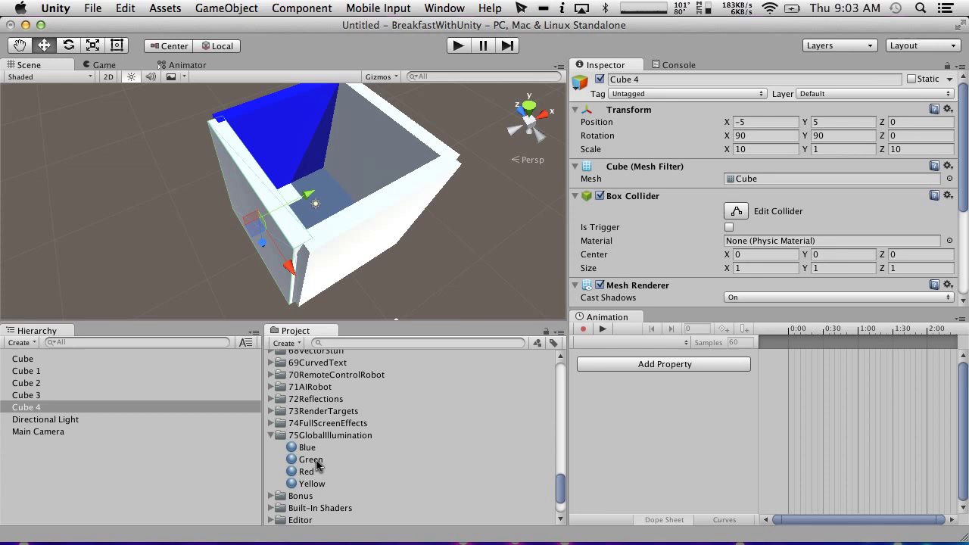
pyautogui.moveTo(316, 464); pyautogui.dragTo(378, 164)
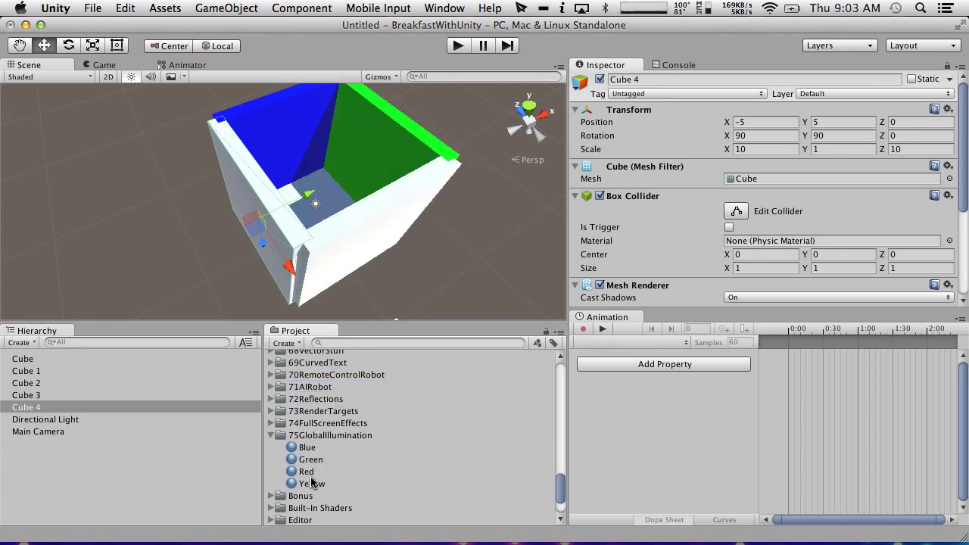
pyautogui.moveTo(311, 483); pyautogui.dragTo(360, 250)
pyautogui.click(307, 471)
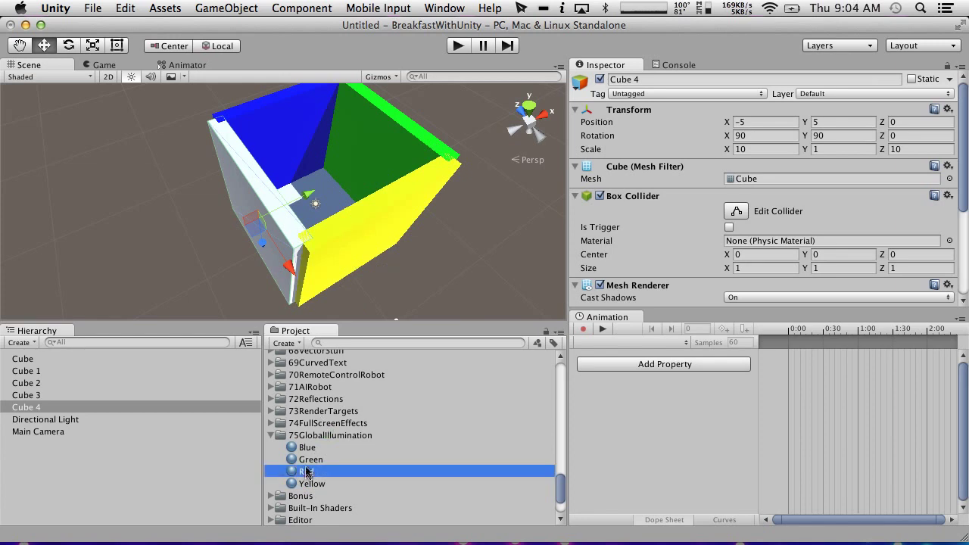
pyautogui.moveTo(307, 470); pyautogui.dragTo(252, 185)
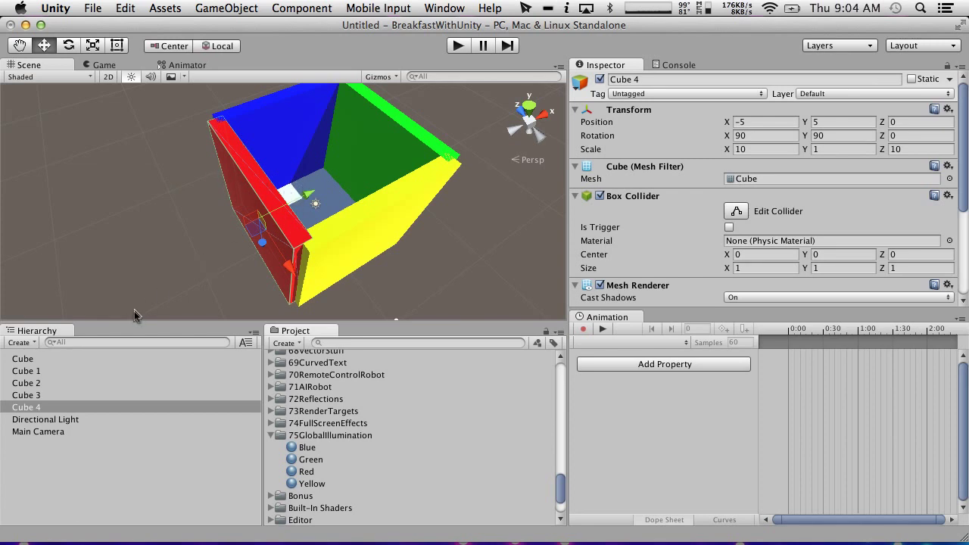
# Move the Main Camera forward along its Z axis to about -2.18, inside the box of coloured walls.
pyautogui.click(106, 65)
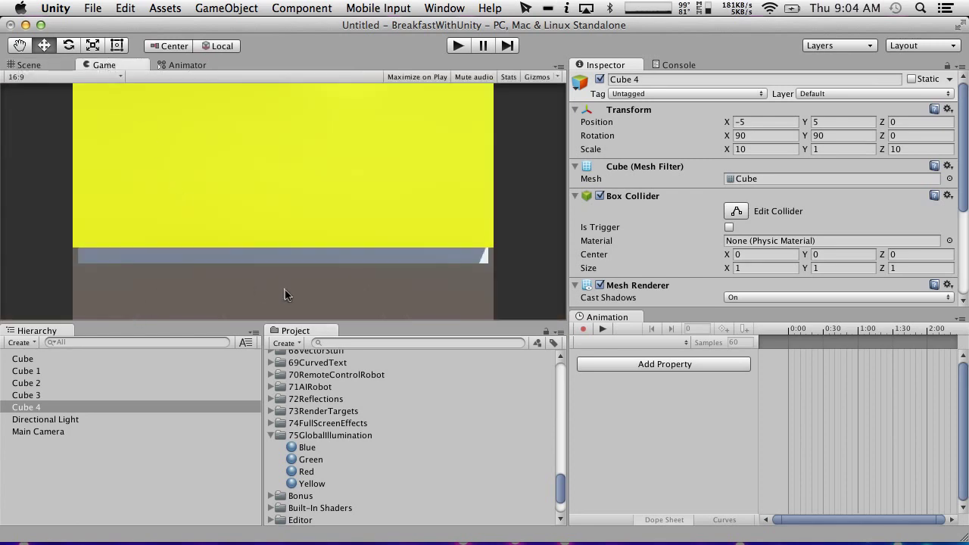
pyautogui.click(38, 67)
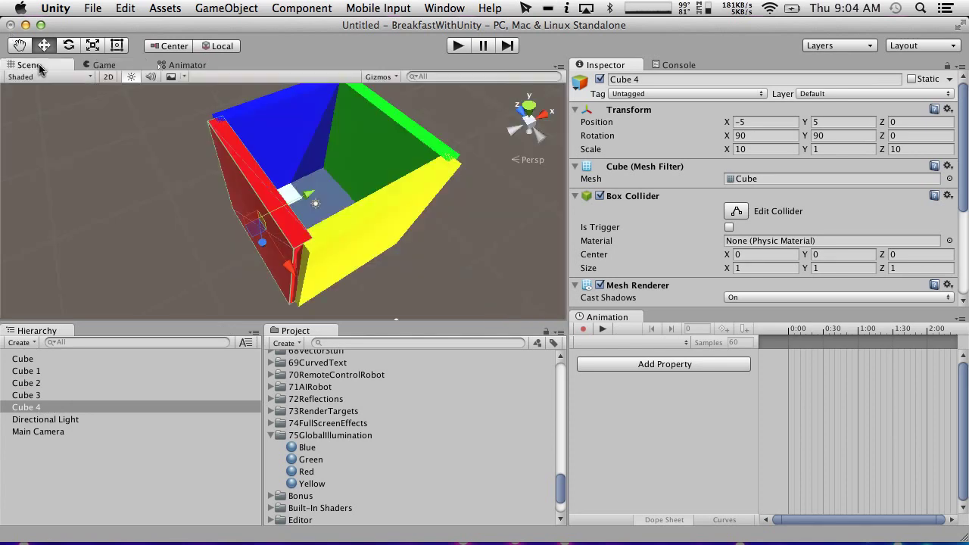
pyautogui.click(41, 432)
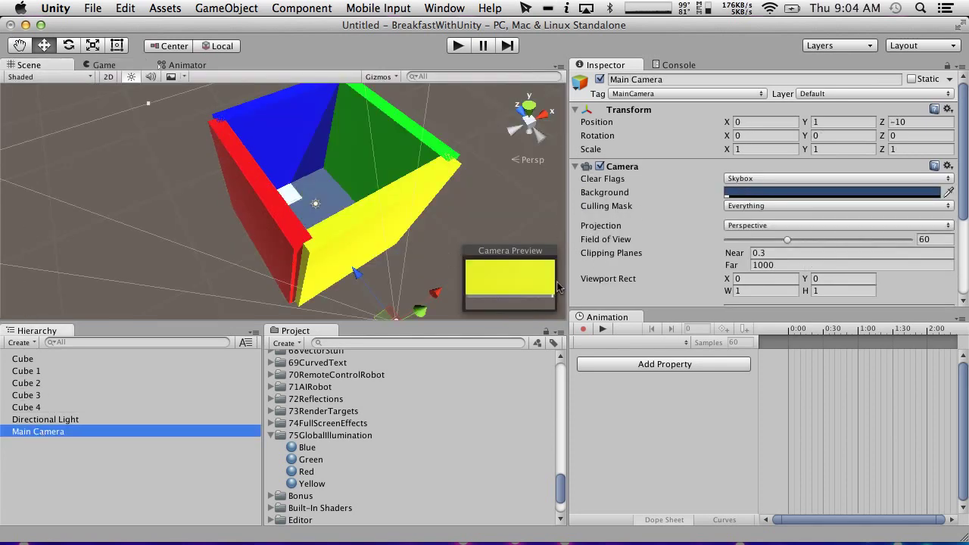
pyautogui.moveTo(317, 216); pyautogui.dragTo(392, 332)
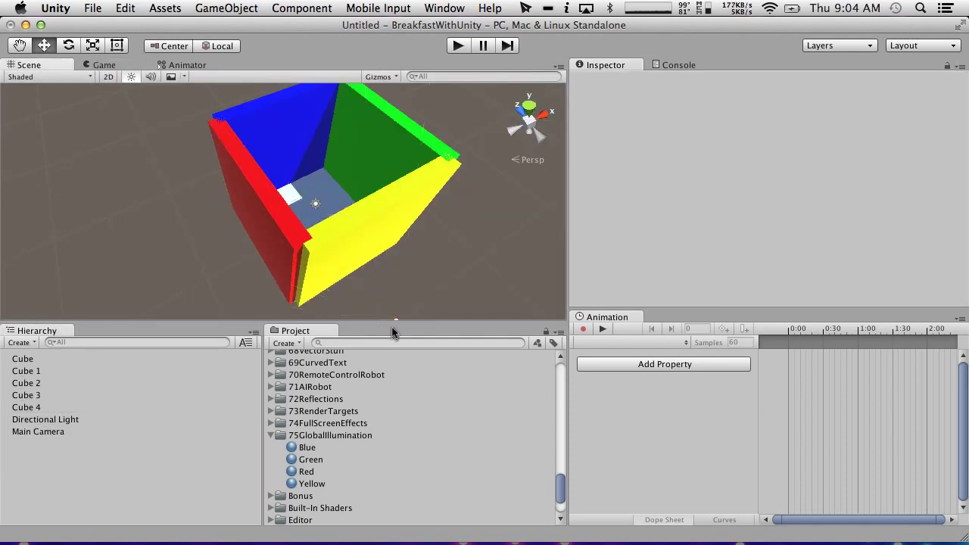
pyautogui.click(51, 432)
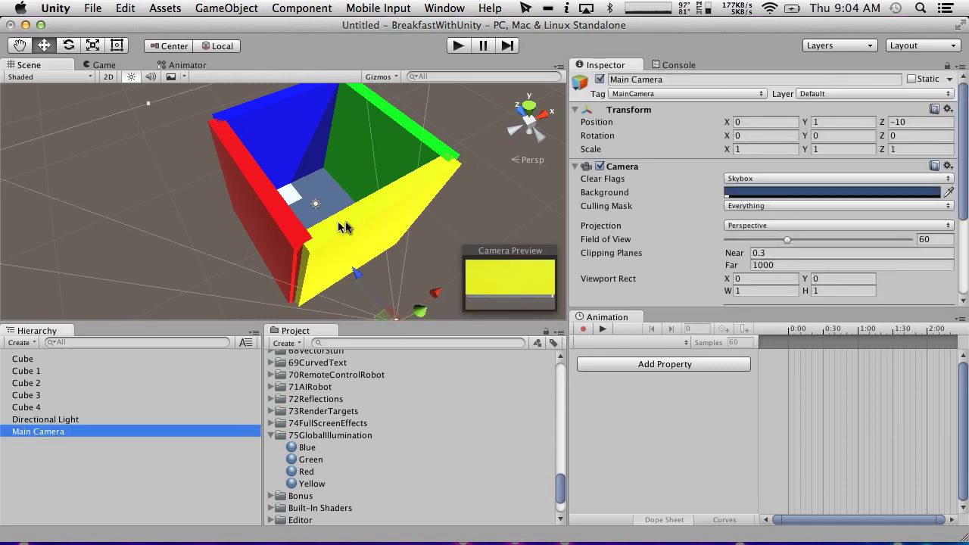
pyautogui.scroll(-3, 354, 273)
pyautogui.moveTo(344, 266); pyautogui.dragTo(271, 185)
# Set the Main Camera's Y position to 8.
pyautogui.click(852, 122)
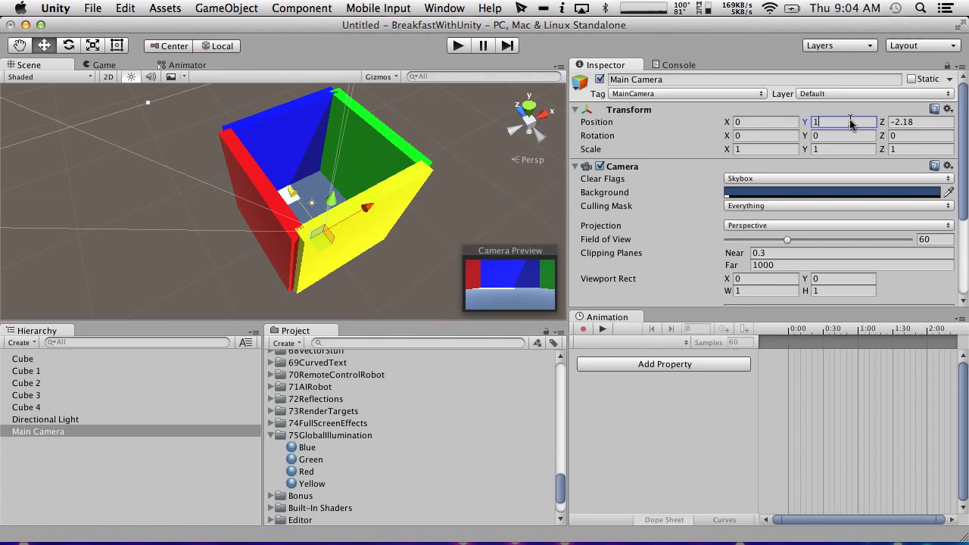
pyautogui.press('BackSpace')
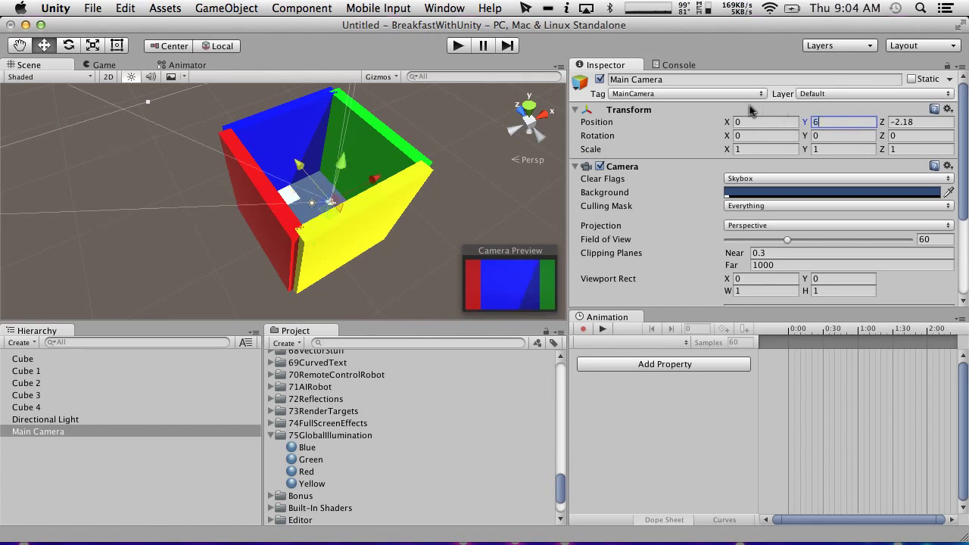
pyautogui.write('8')
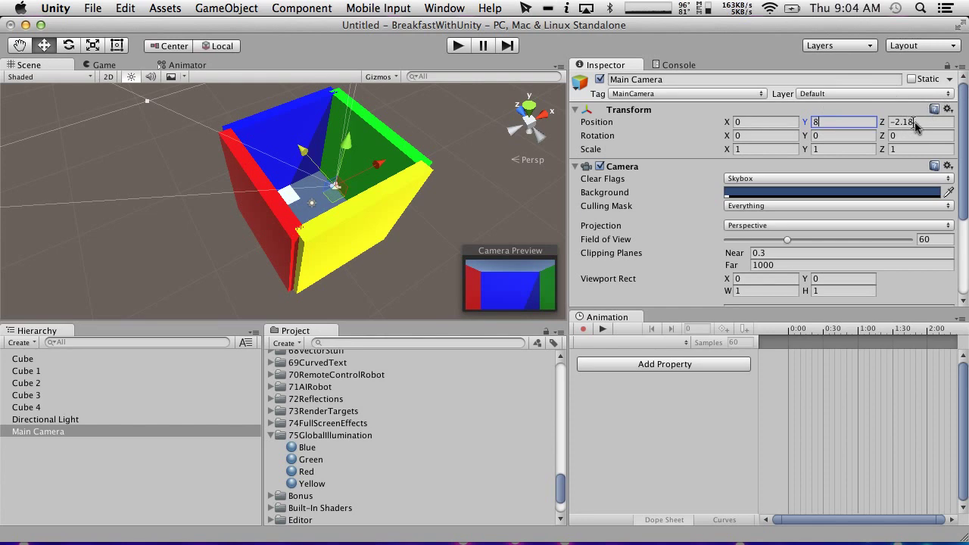
pyautogui.press('Tab')
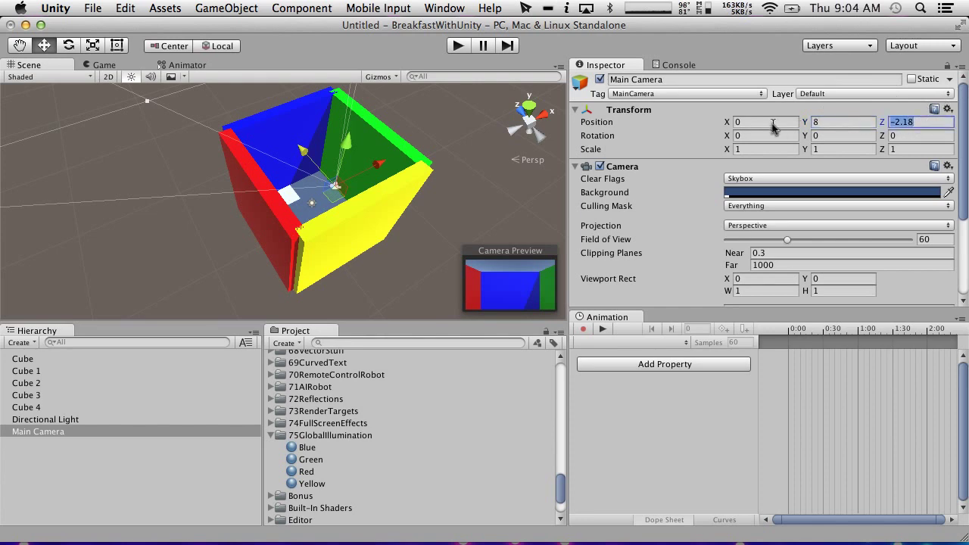
# Set the Main Camera's Z position to -2.5 and its X position to -2.5.
pyautogui.write('-2.5')
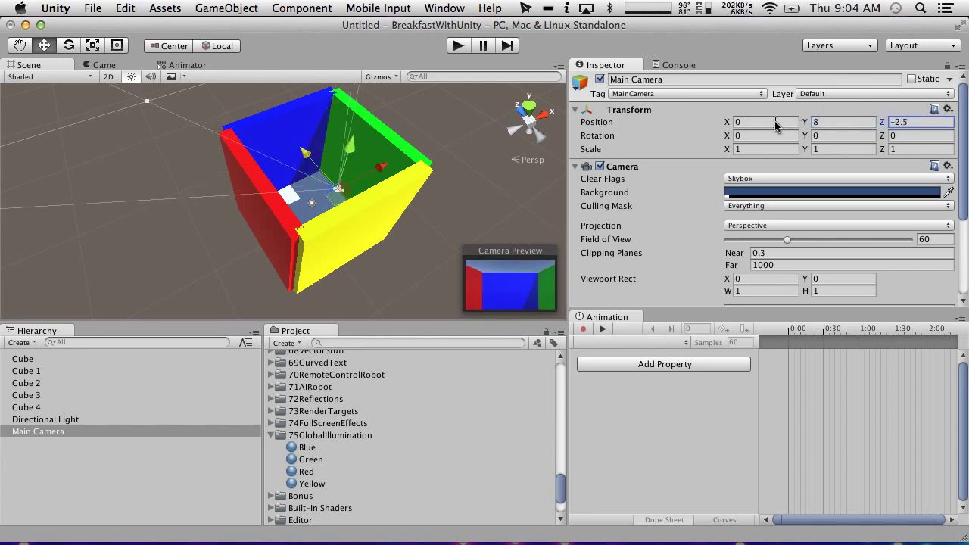
pyautogui.click(750, 125)
pyautogui.doubleClick(750, 126)
pyautogui.write('2')
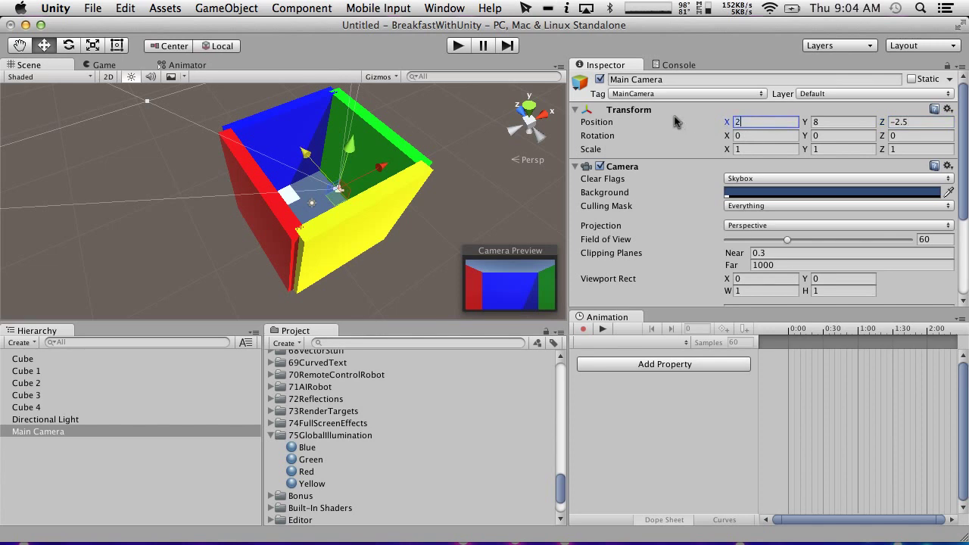
pyautogui.write('.')
pyautogui.press('BackSpace')
pyautogui.write('-2.5')
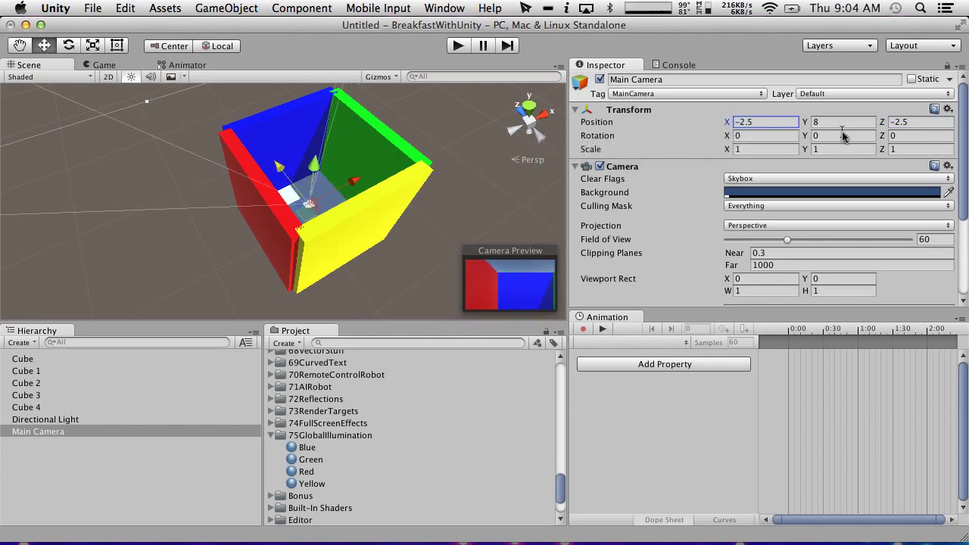
# Rotate the Main Camera to X 30 and Y 45 so it looks down into the box's blue-green corner.
pyautogui.click(756, 137)
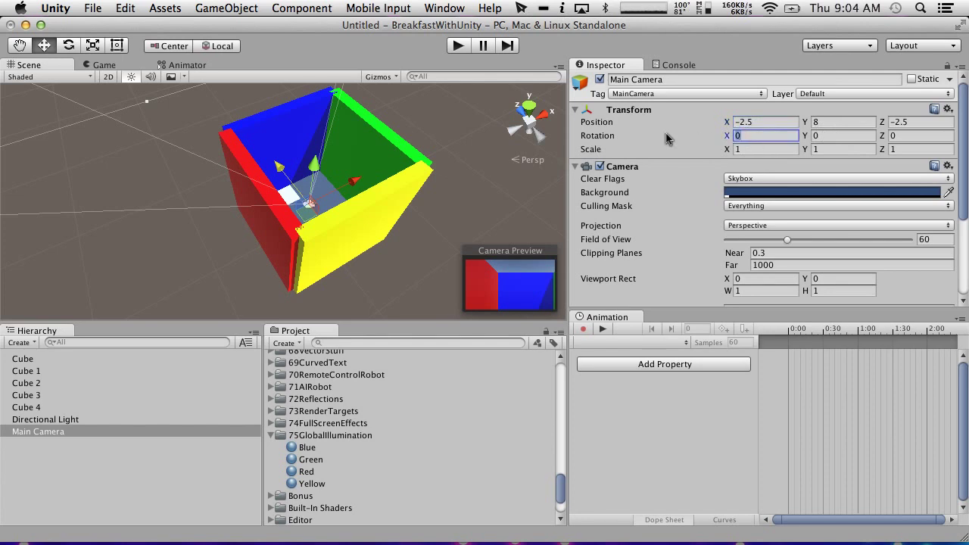
pyautogui.write('45')
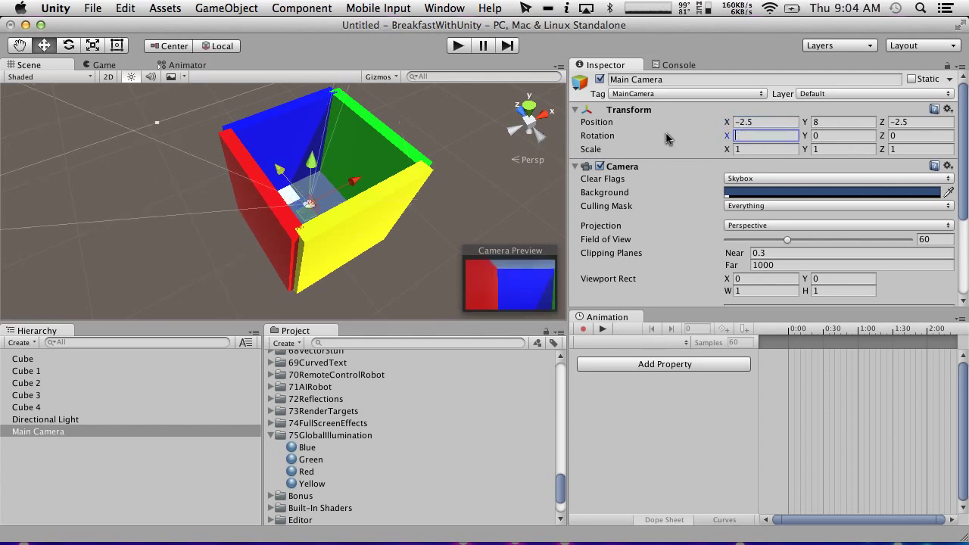
pyautogui.click(828, 135)
pyautogui.write('45')
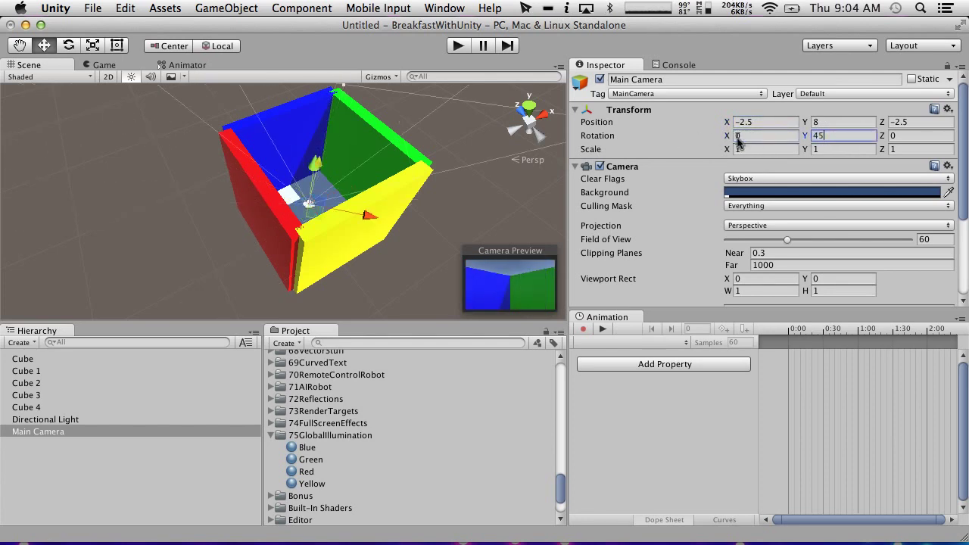
pyautogui.click(759, 135)
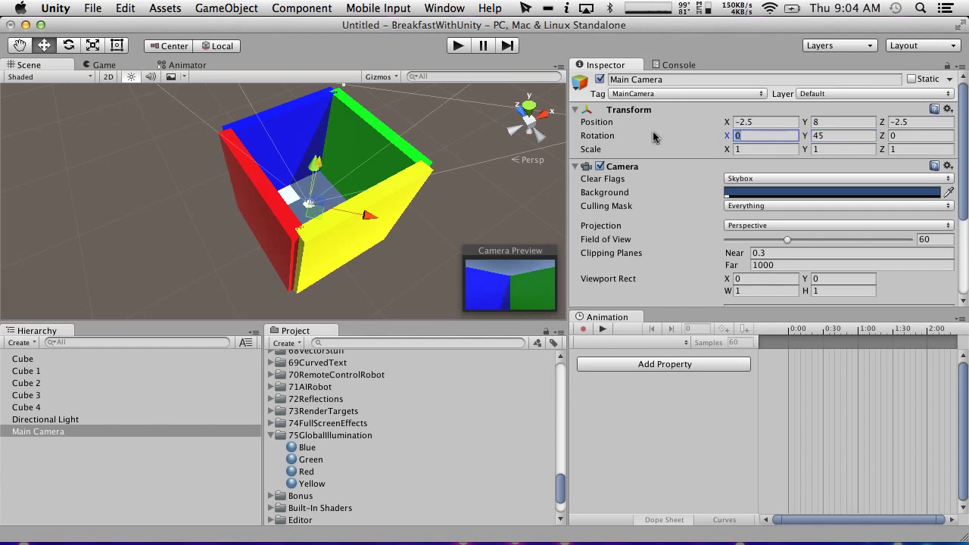
pyautogui.write('30')
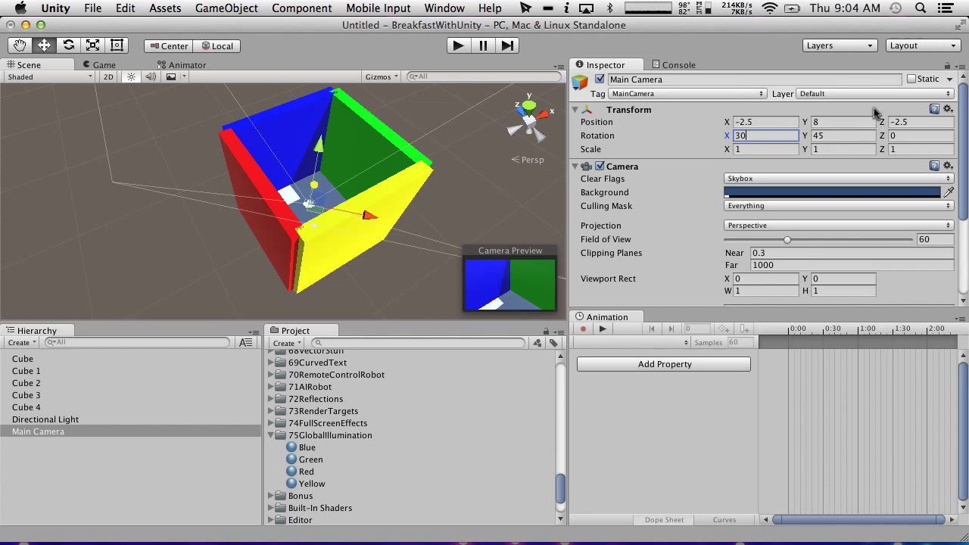
# Move the Main Camera back to about Z -3.76 and X -4.11, and check its framing in the Game view.
pyautogui.moveTo(889, 125); pyautogui.dragTo(838, 108)
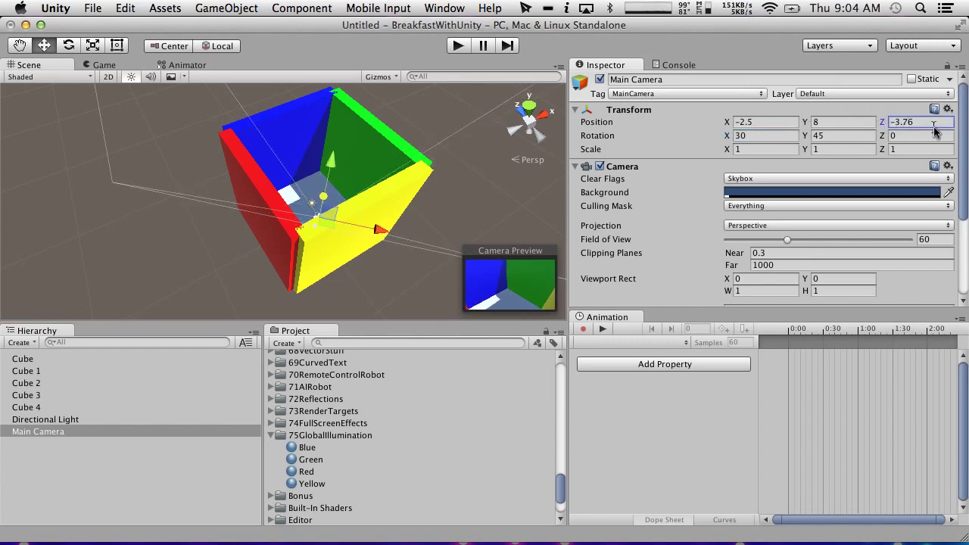
pyautogui.click(726, 121)
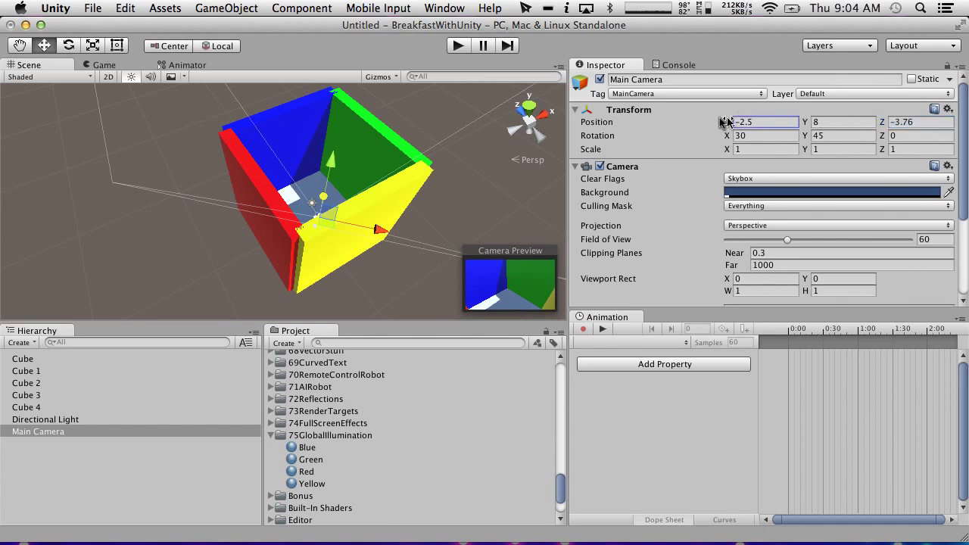
pyautogui.moveTo(727, 121); pyautogui.dragTo(696, 123)
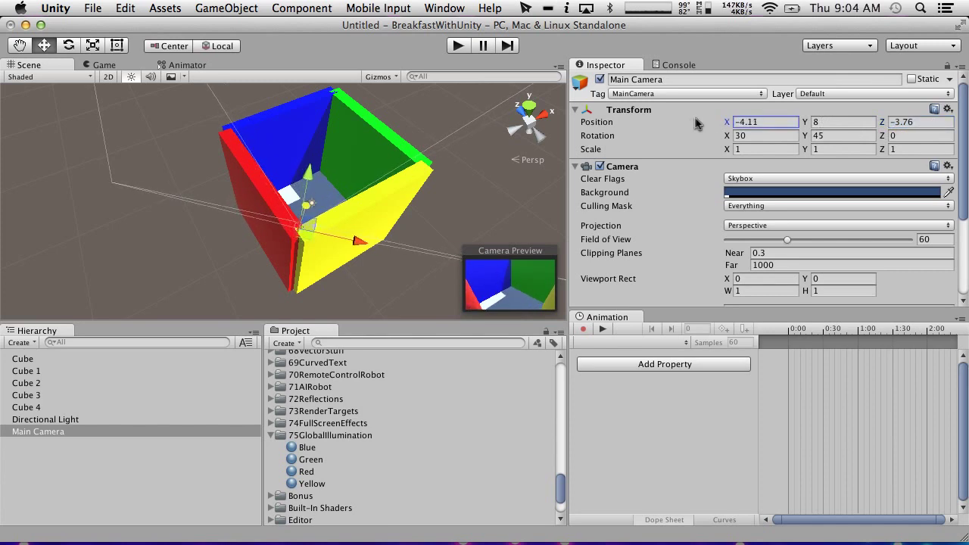
pyautogui.click(118, 65)
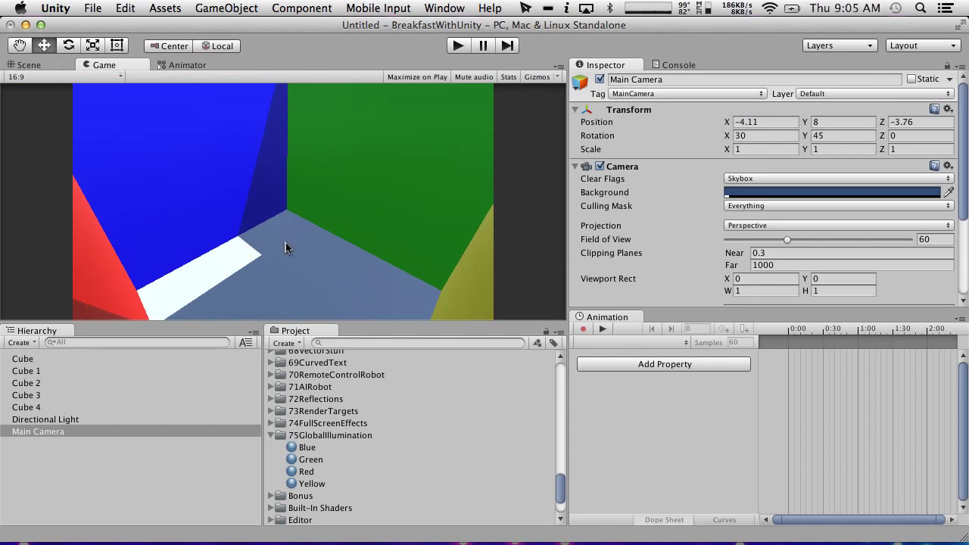
# Play the scene, swing the Directional Light around its Y axis to examine the lighting on the walls, and stop playing.
pyautogui.click(43, 423)
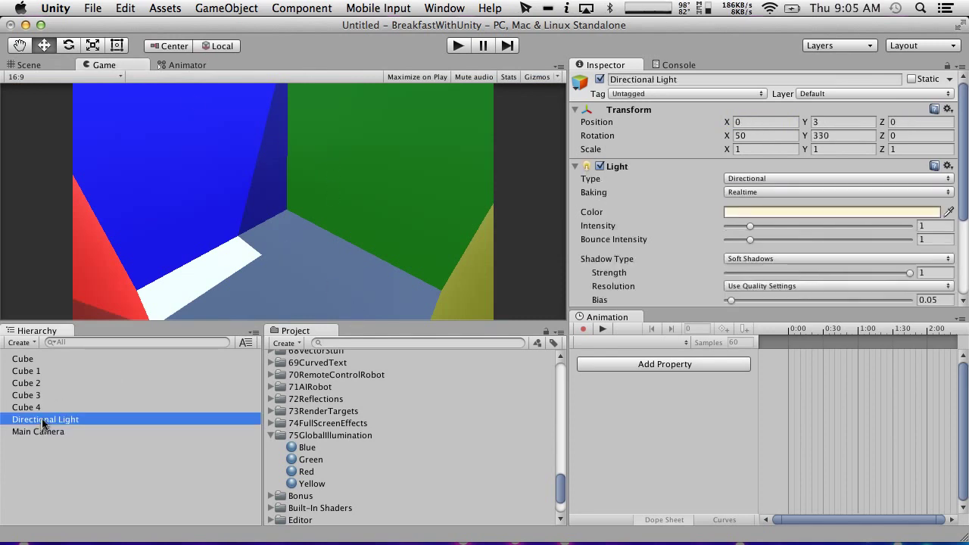
pyautogui.click(459, 45)
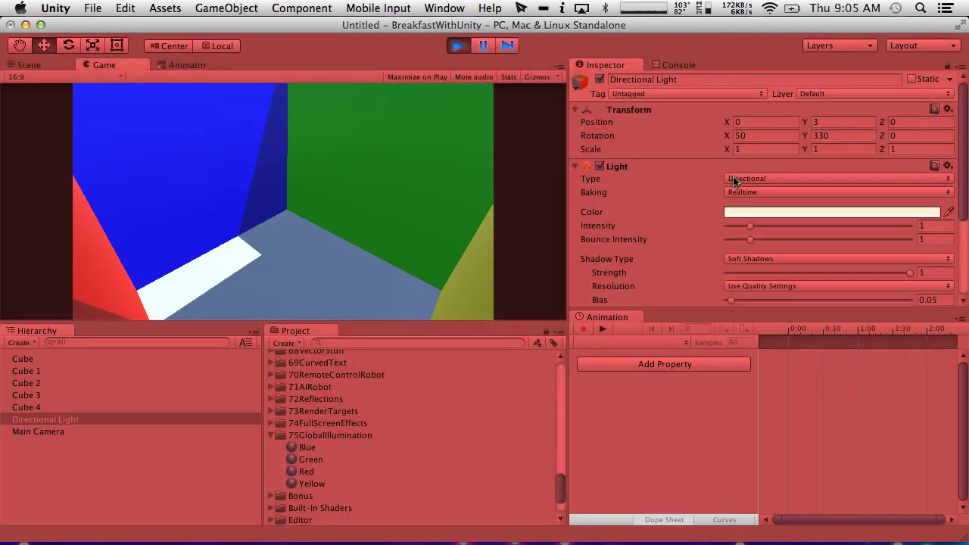
pyautogui.scroll(-3, 660, 177)
pyautogui.scroll(3, 660, 177)
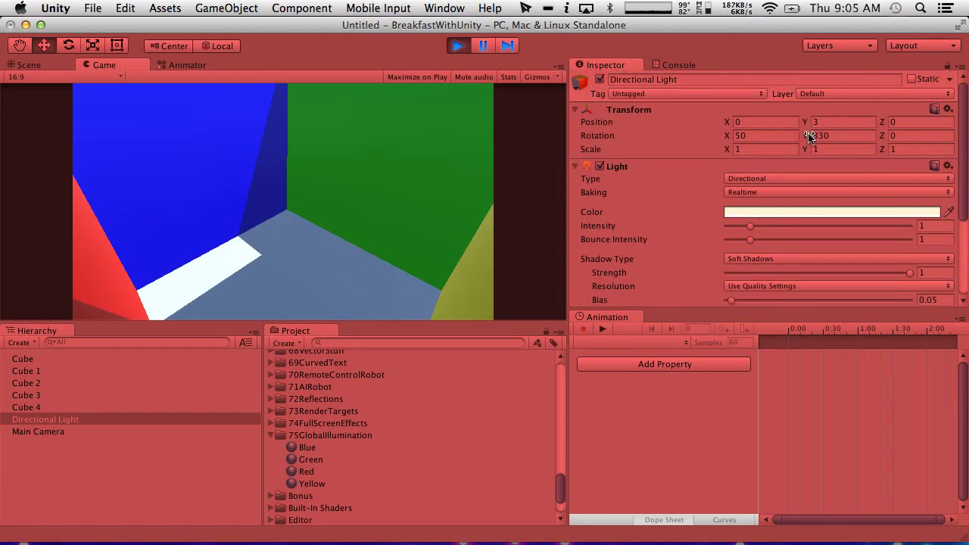
pyautogui.moveTo(808, 136); pyautogui.dragTo(561, 17)
pyautogui.click(457, 47)
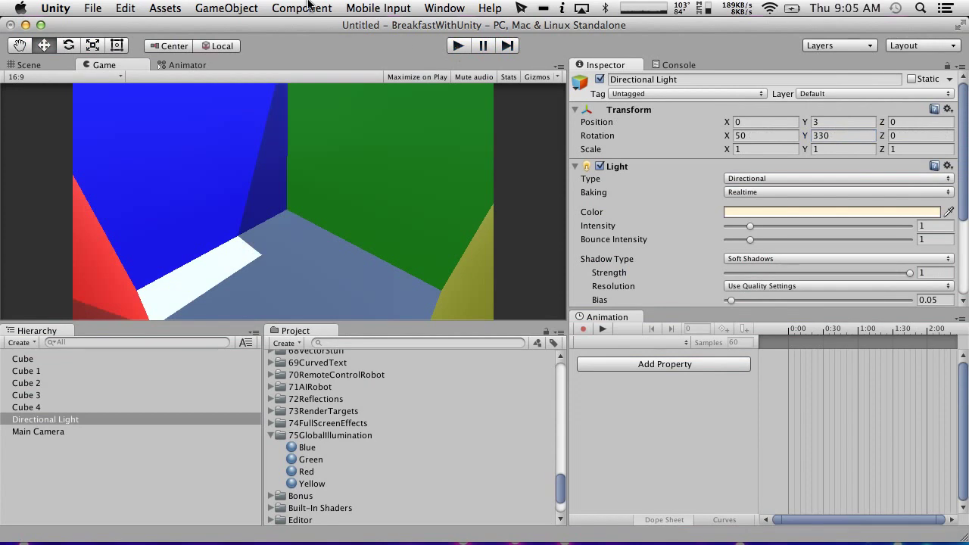
# Review the scene's Lighting settings, including Precomputed Realtime GI and the reflection source, and close them.
pyautogui.click(447, 9)
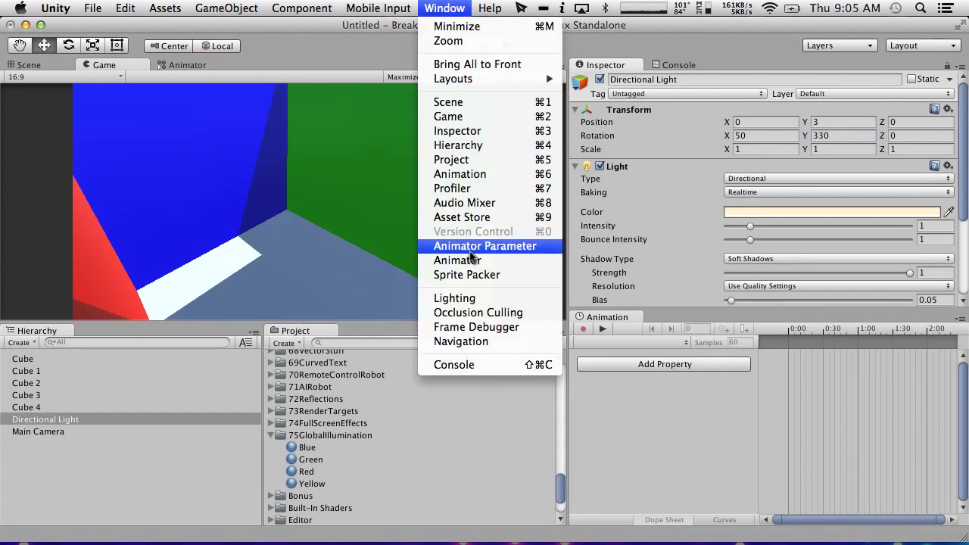
pyautogui.click(476, 298)
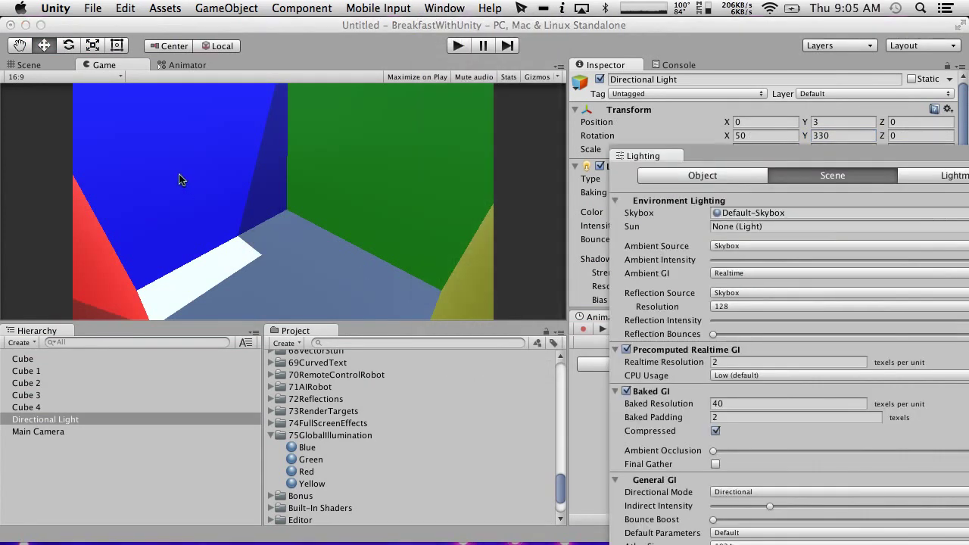
pyautogui.moveTo(664, 159); pyautogui.dragTo(659, 263)
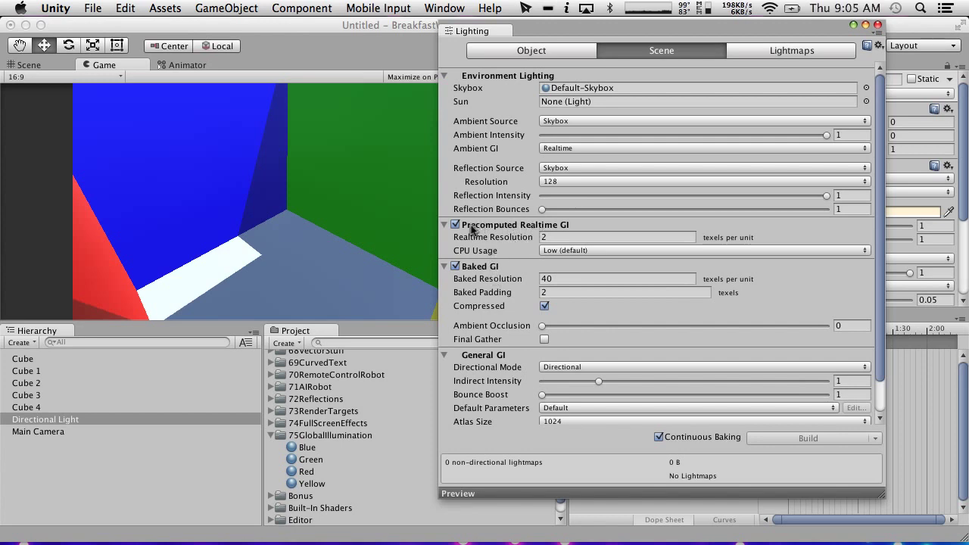
pyautogui.moveTo(540, 231)
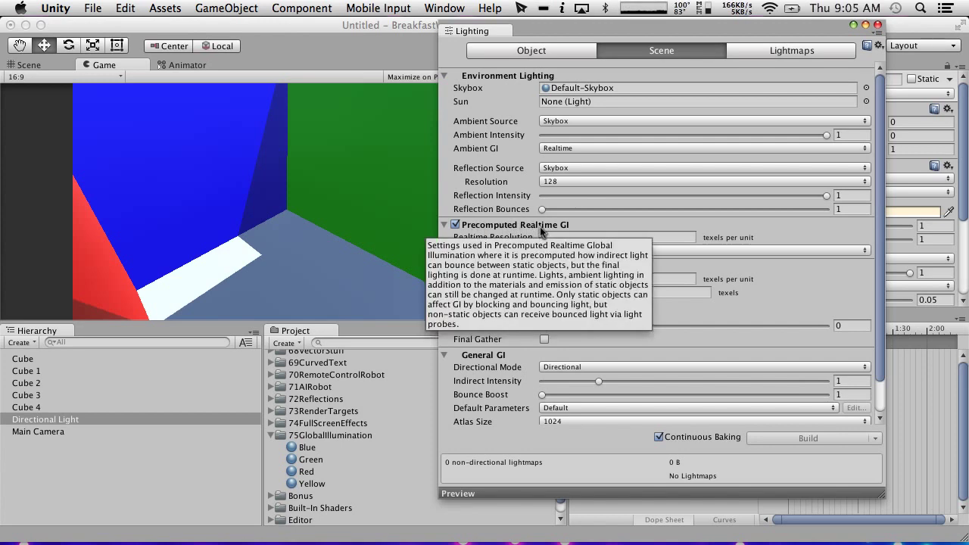
pyautogui.moveTo(477, 165)
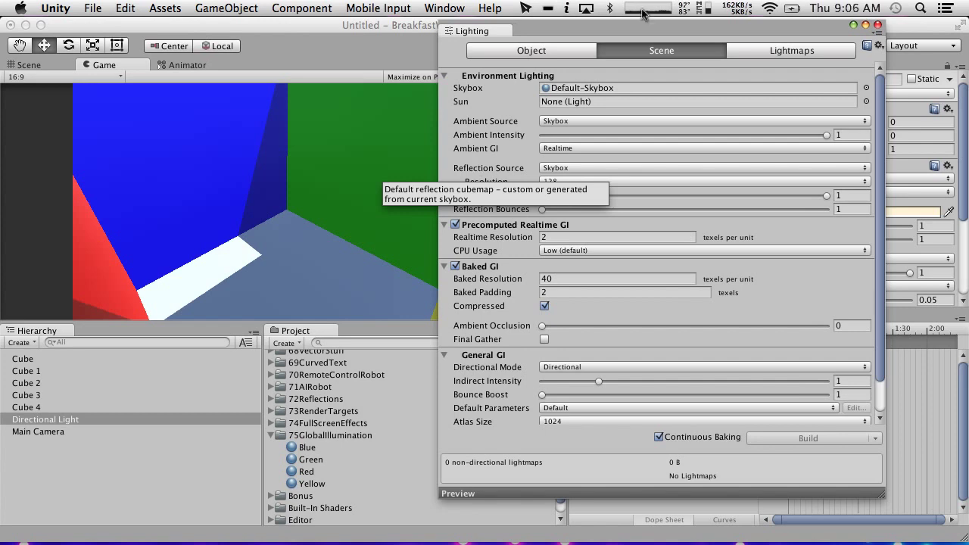
pyautogui.click(878, 24)
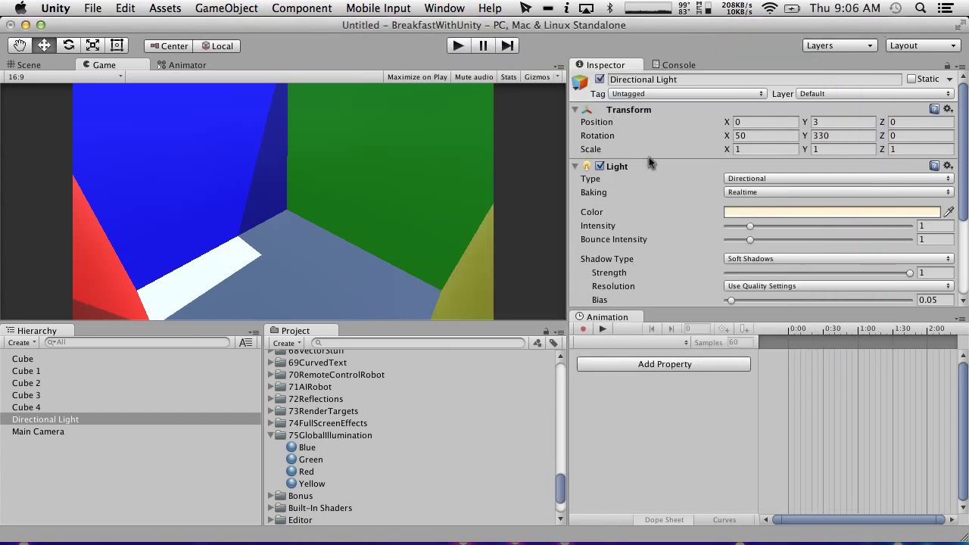
# Mark all five cubes, from Cube to Cube 4, as Static.
pyautogui.click(26, 359)
pyautogui.keyDown('shift'); pyautogui.click(43, 409); pyautogui.keyUp('shift')
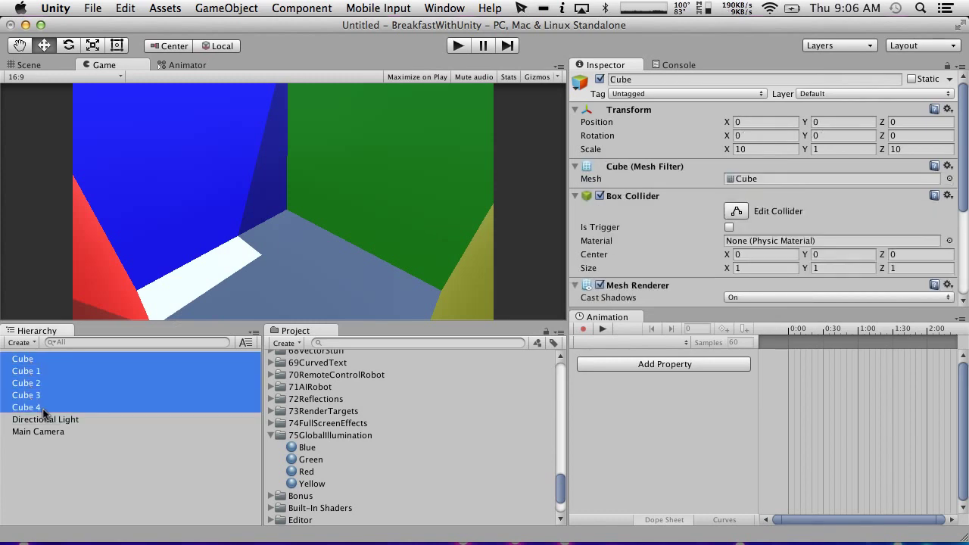
pyautogui.click(911, 79)
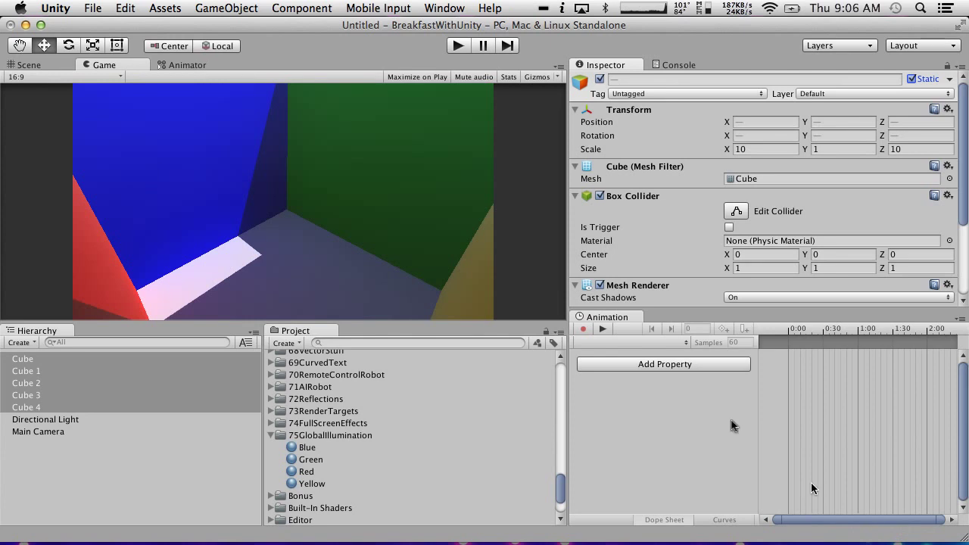
# Set the Directional Light's intensity to 3.
pyautogui.click(50, 419)
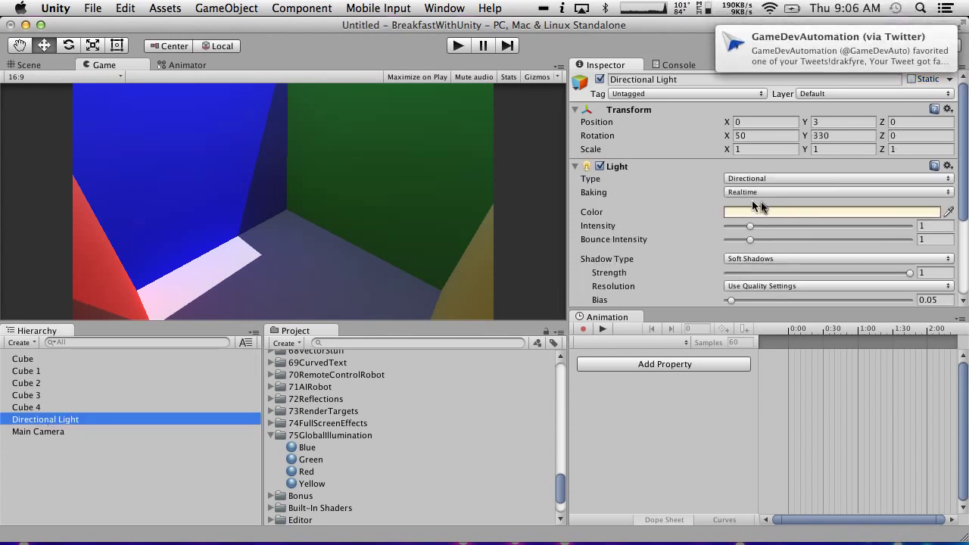
pyautogui.click(942, 227)
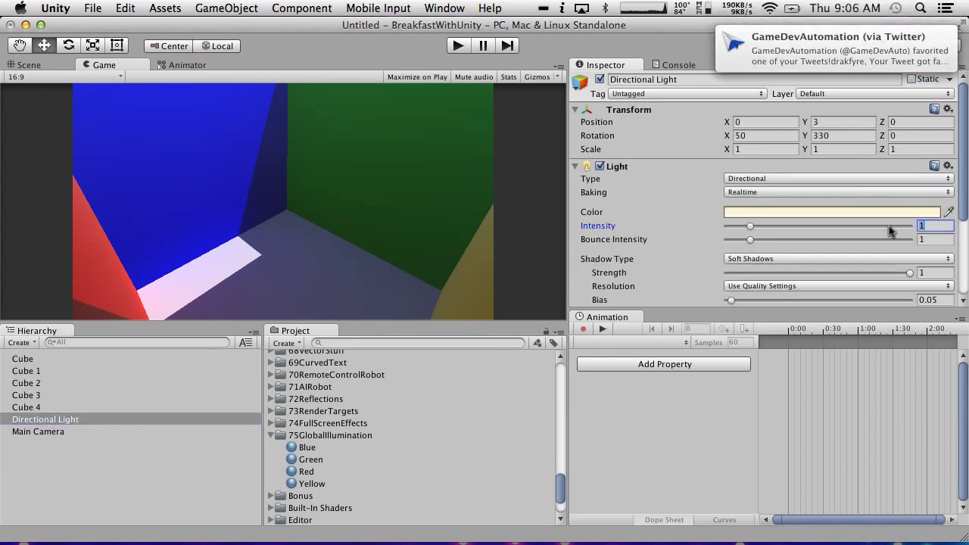
pyautogui.write('3')
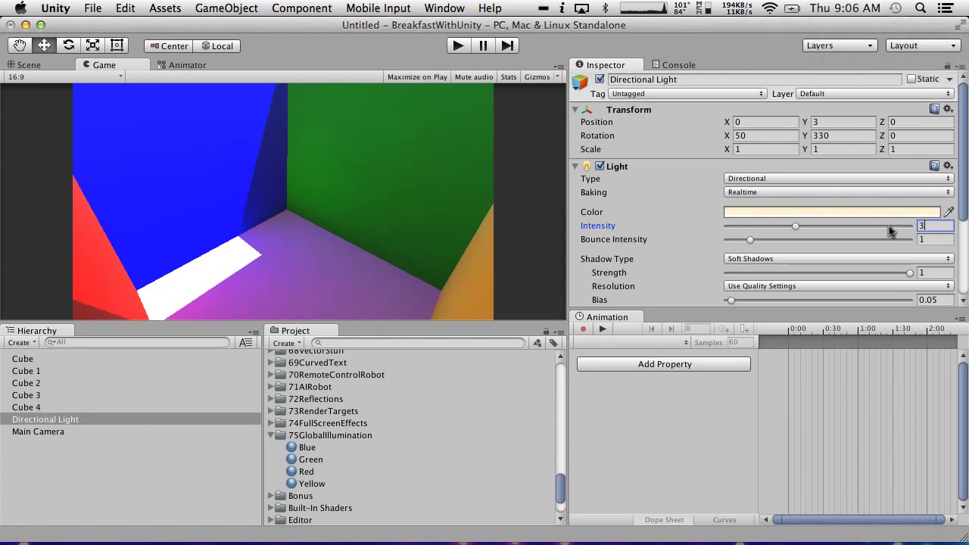
# Play the scene, turn the Directional Light's Y rotation through about 0, 76 and 130 degrees to examine the bounced colours, and stop playing.
pyautogui.click(458, 46)
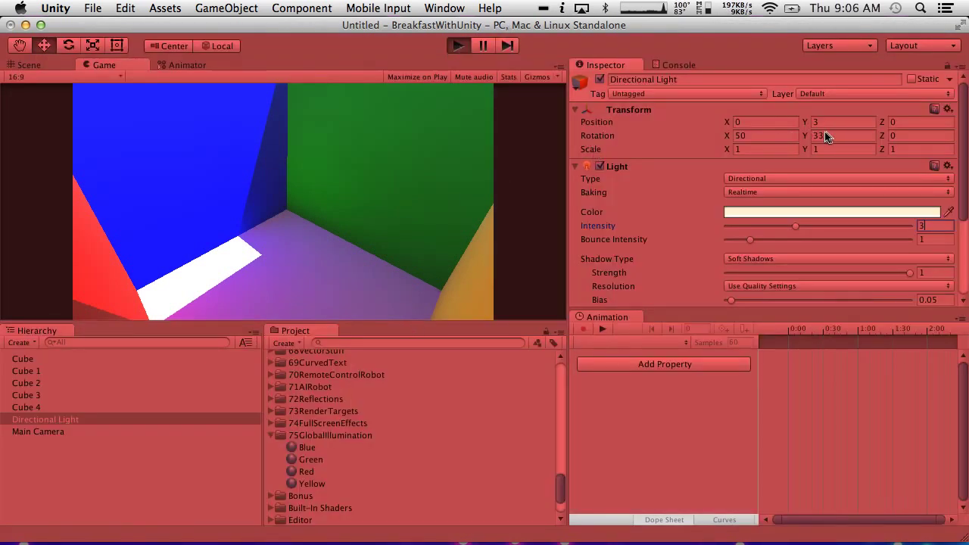
pyautogui.moveTo(804, 136); pyautogui.dragTo(829, 19)
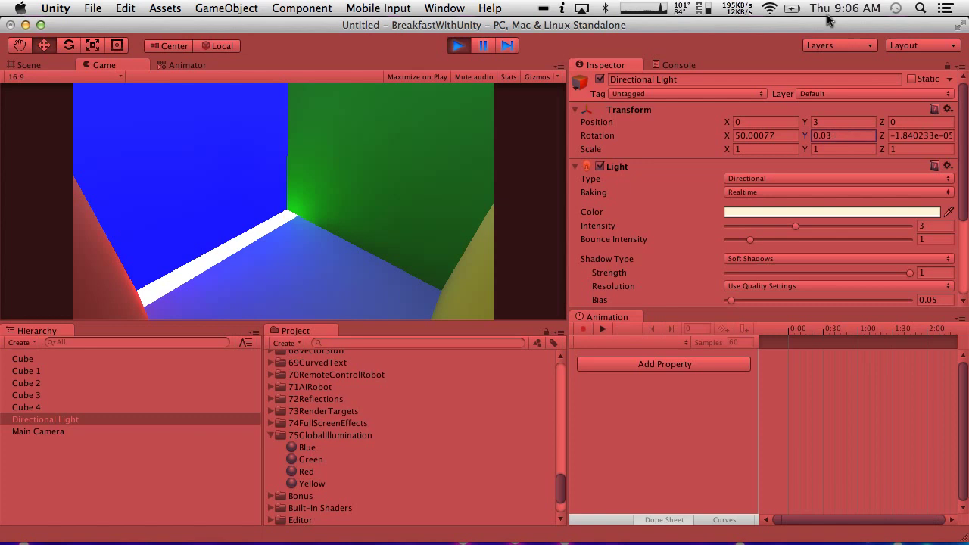
pyautogui.moveTo(804, 135); pyautogui.dragTo(893, 135)
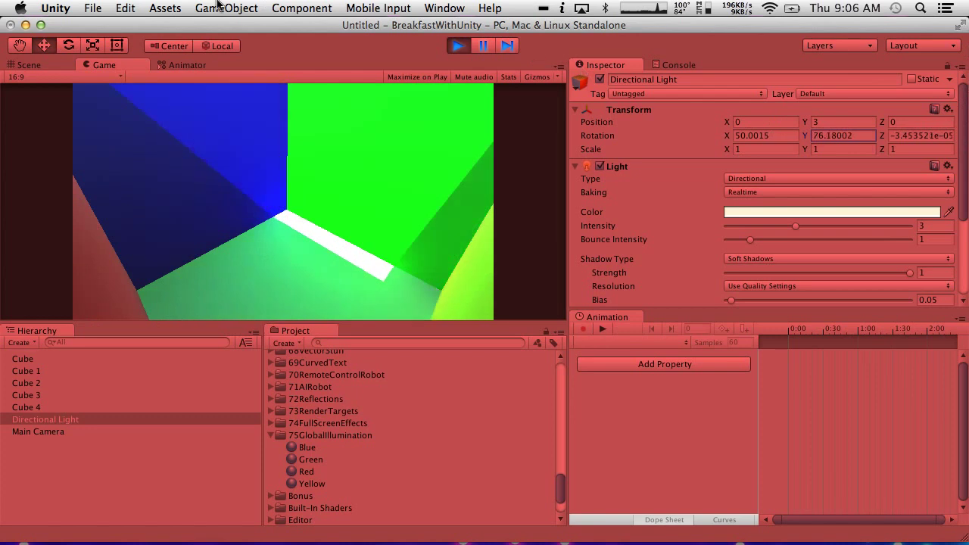
pyautogui.moveTo(218, 6)
pyautogui.mouseDown()
pyautogui.moveTo(747, 50)
pyautogui.moveTo(966, 447)
pyautogui.mouseUp()
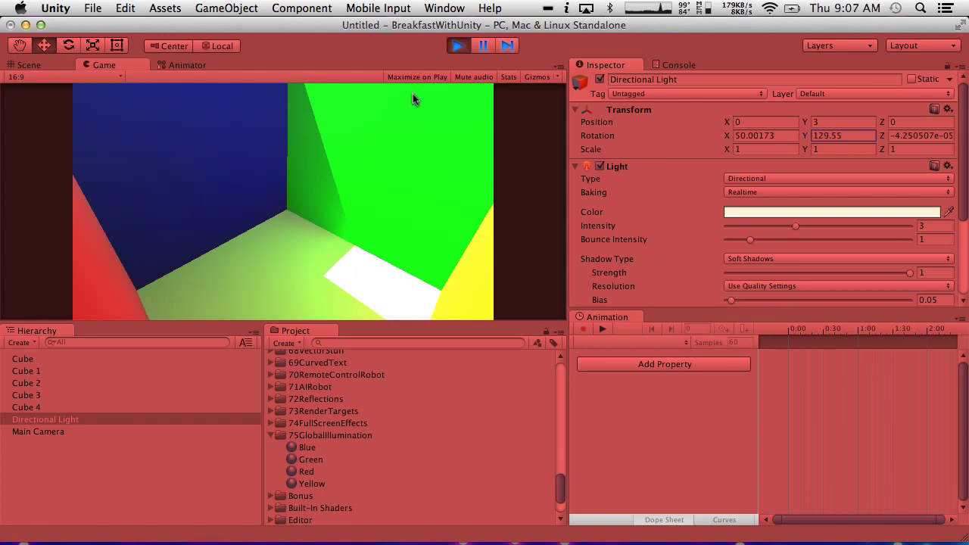
pyautogui.click(457, 45)
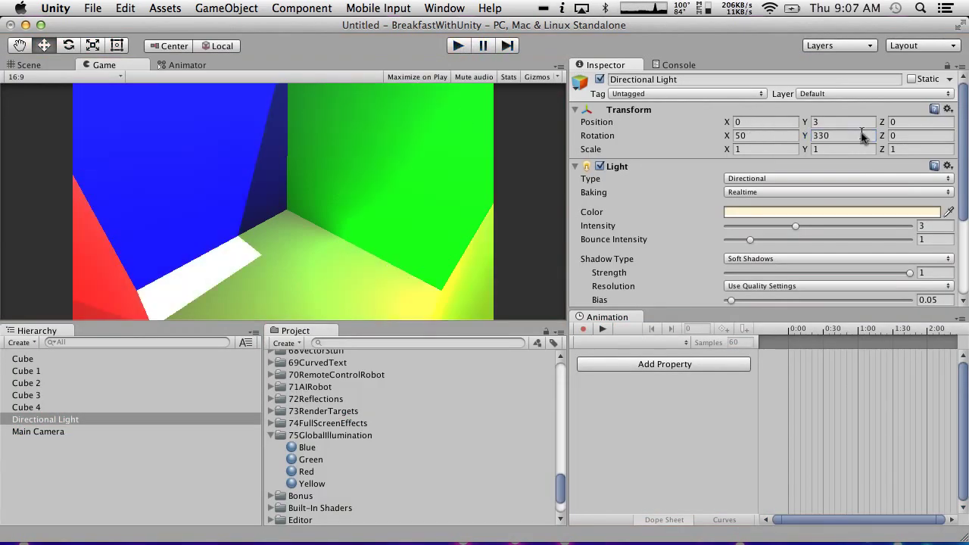
# Set the Directional Light's Y rotation to 0.
pyautogui.click(860, 134)
pyautogui.write('0')
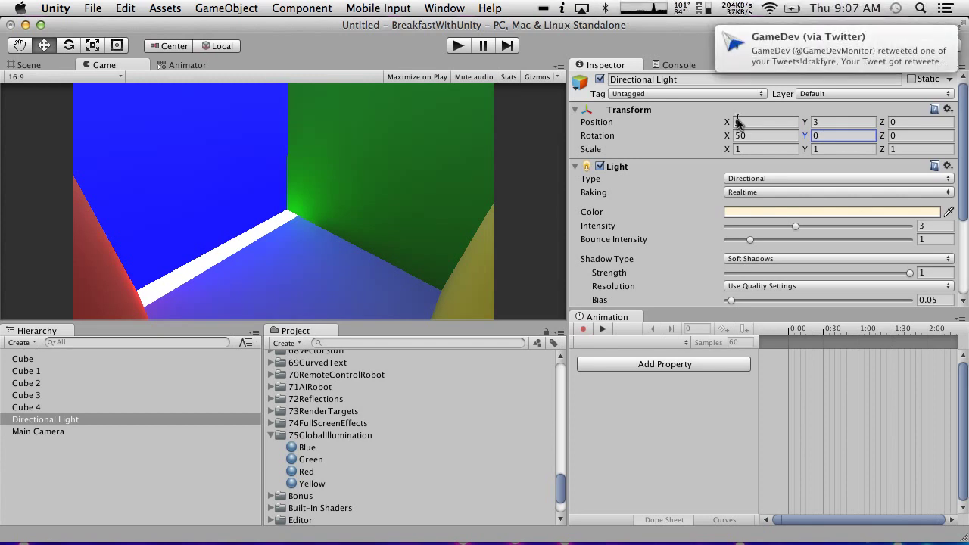
# Add a 3D sphere to the scene and position it at X 0, Y about 3.1, Z 0.
pyautogui.click(33, 342)
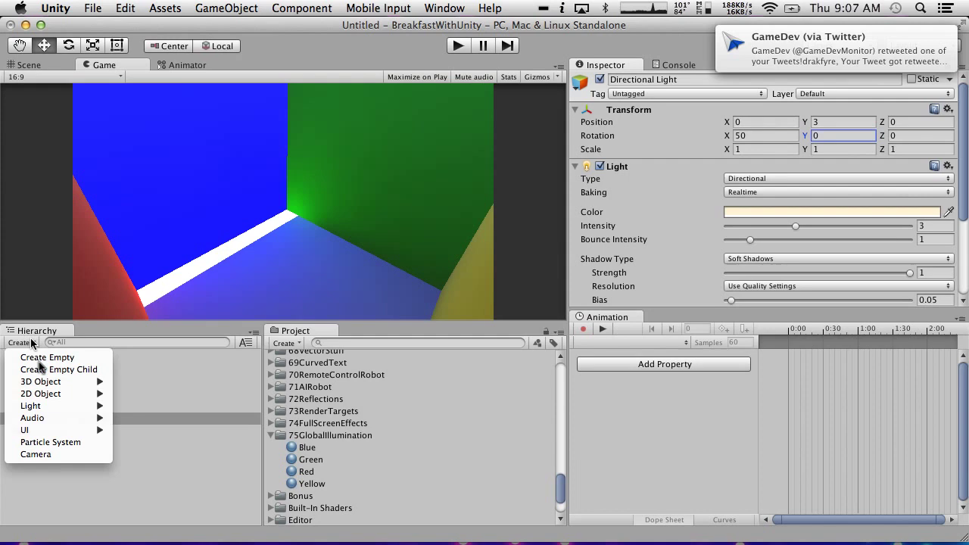
pyautogui.moveTo(55, 385)
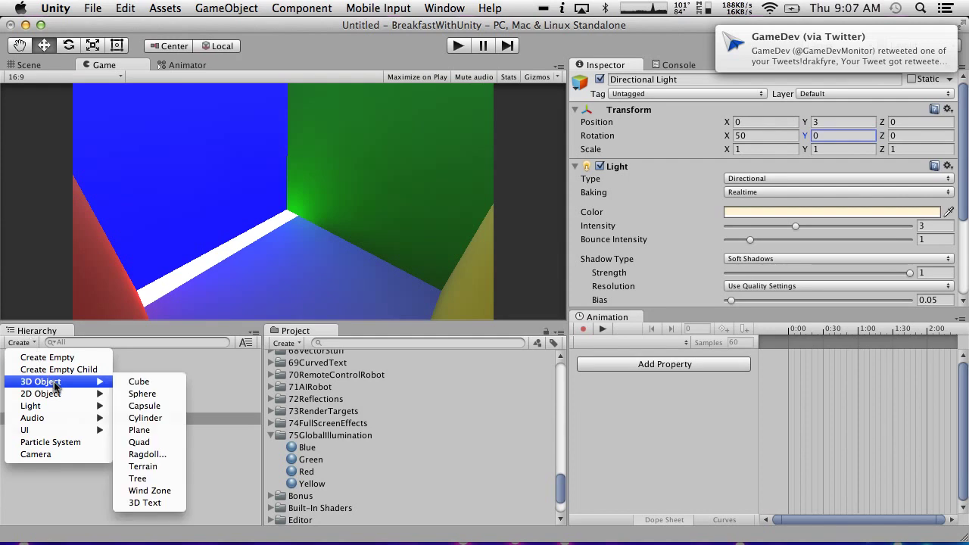
pyautogui.click(143, 394)
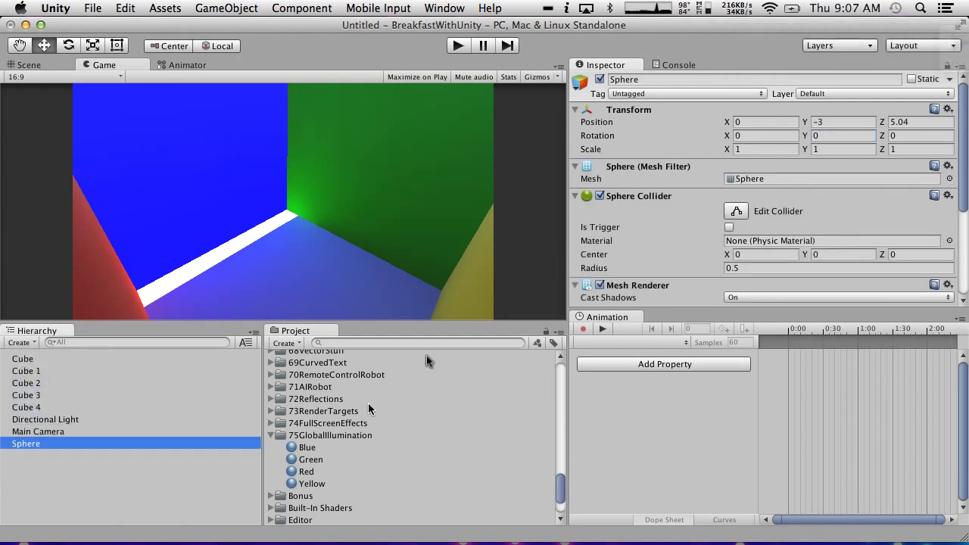
pyautogui.click(821, 122)
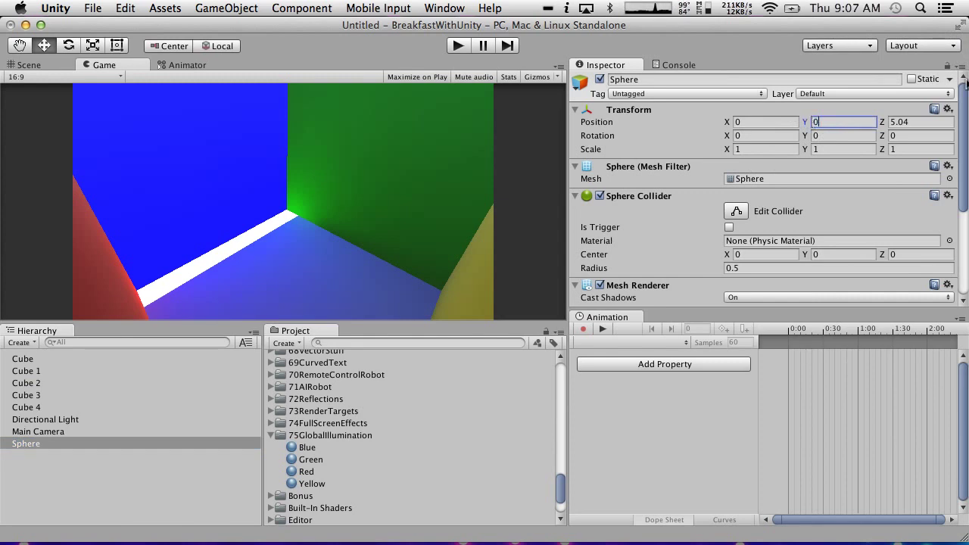
pyautogui.click(936, 121)
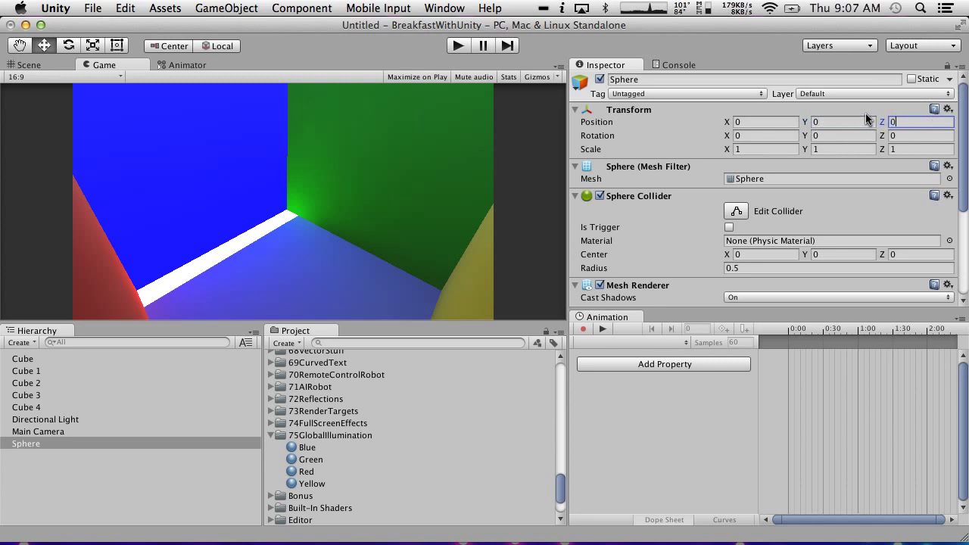
pyautogui.moveTo(805, 122)
pyautogui.mouseDown()
pyautogui.moveTo(831, 112)
pyautogui.moveTo(799, 114)
pyautogui.moveTo(806, 109)
pyautogui.mouseUp()
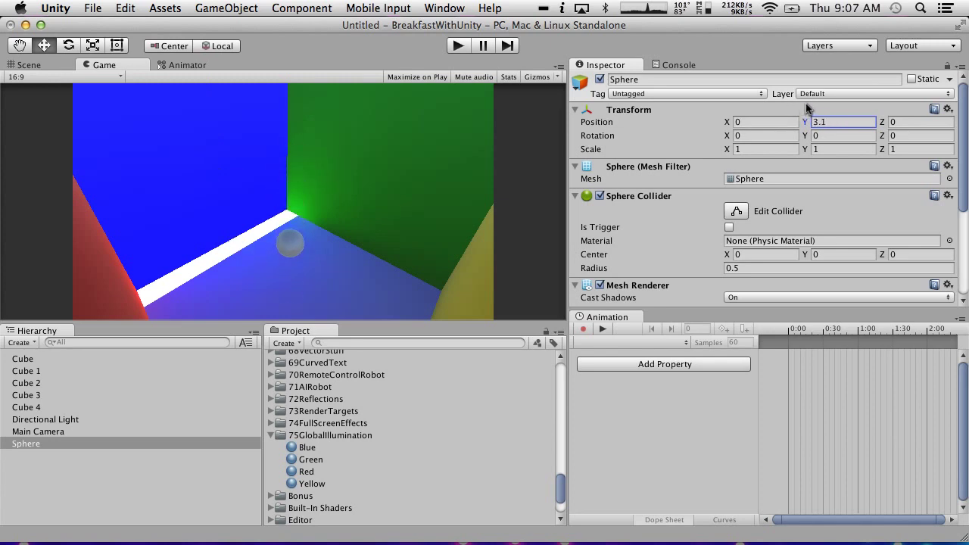
# Scale the Sphere to 3 on the X, Y and Z axes.
pyautogui.click(787, 149)
pyautogui.write('3')
pyautogui.click(846, 150)
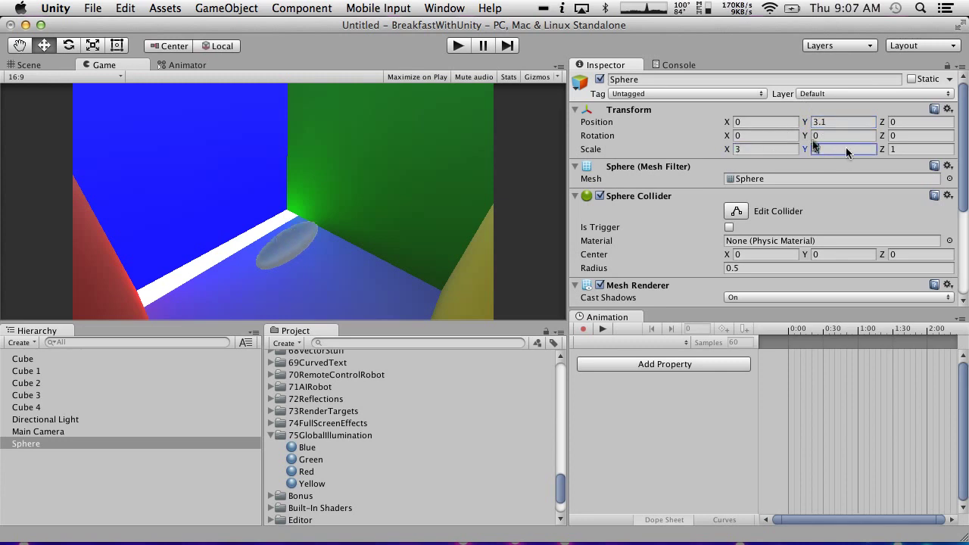
pyautogui.write('3')
pyautogui.click(904, 150)
pyautogui.write('3')
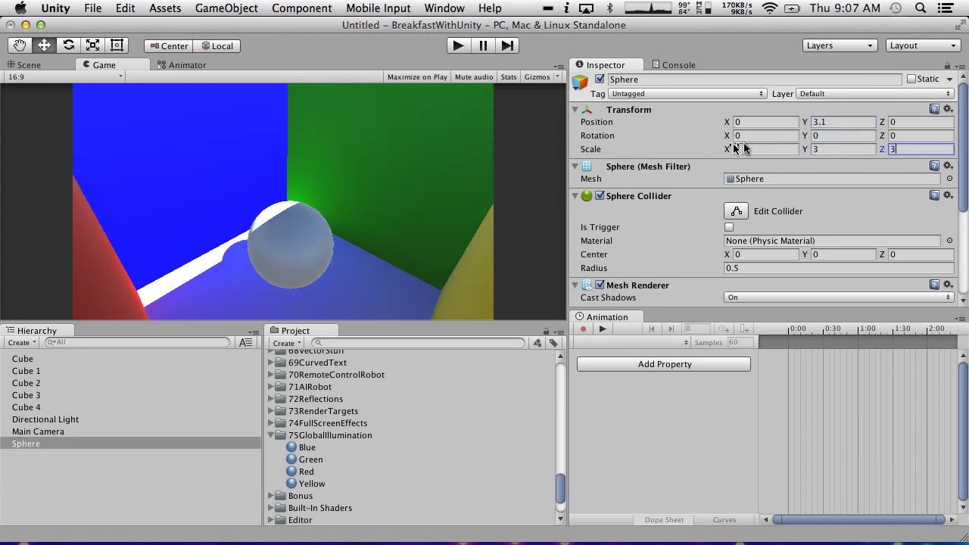
# Play the scene, turn the Directional Light's Y rotation to about 282 to examine the lighting on the non-static Sphere, and stop playing.
pyautogui.click(458, 45)
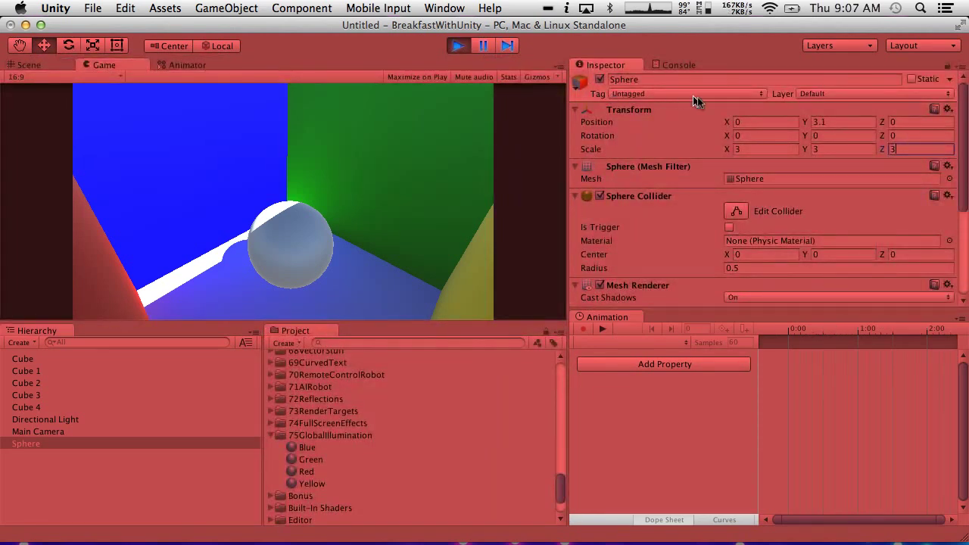
pyautogui.moveTo(809, 134); pyautogui.dragTo(966, 123)
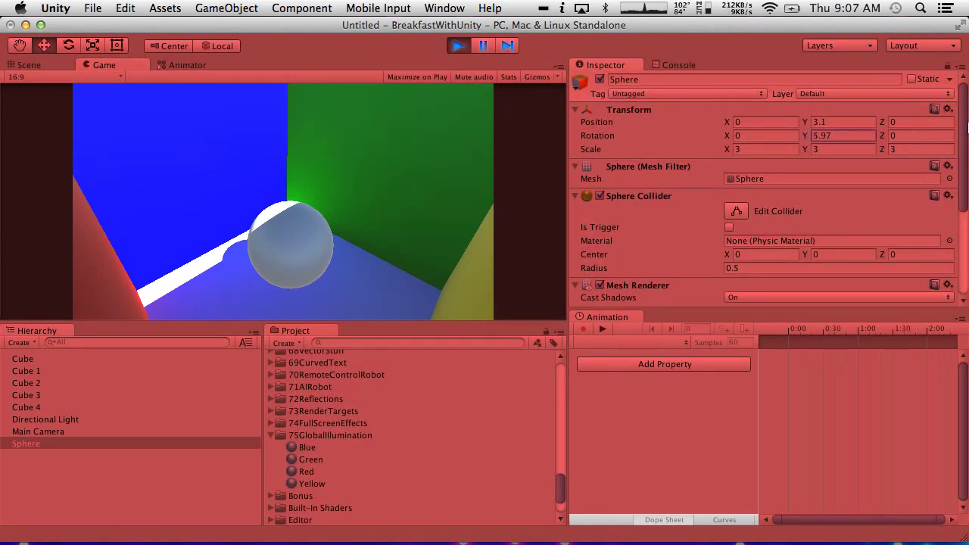
pyautogui.click(806, 134)
pyautogui.write('9')
pyautogui.click(38, 420)
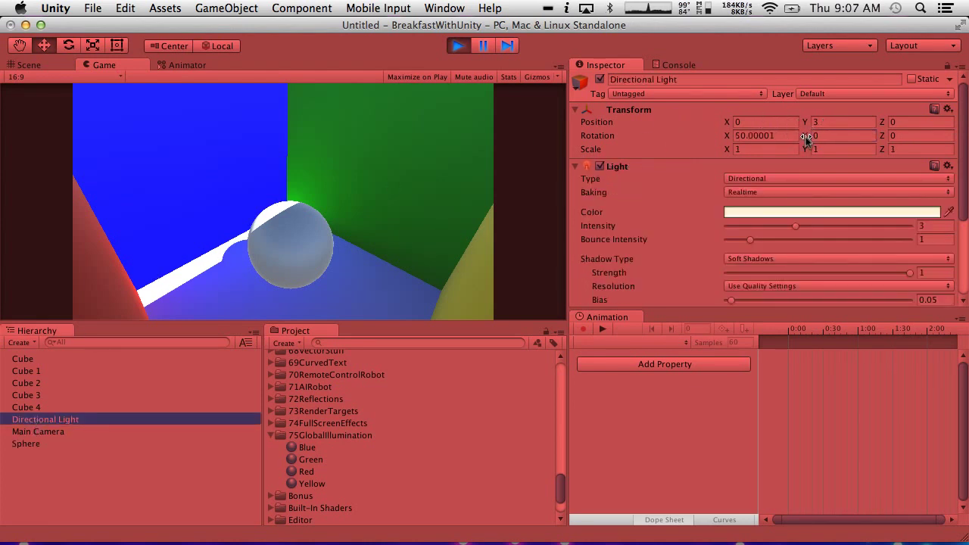
pyautogui.moveTo(807, 138); pyautogui.dragTo(499, 135)
pyautogui.click(457, 47)
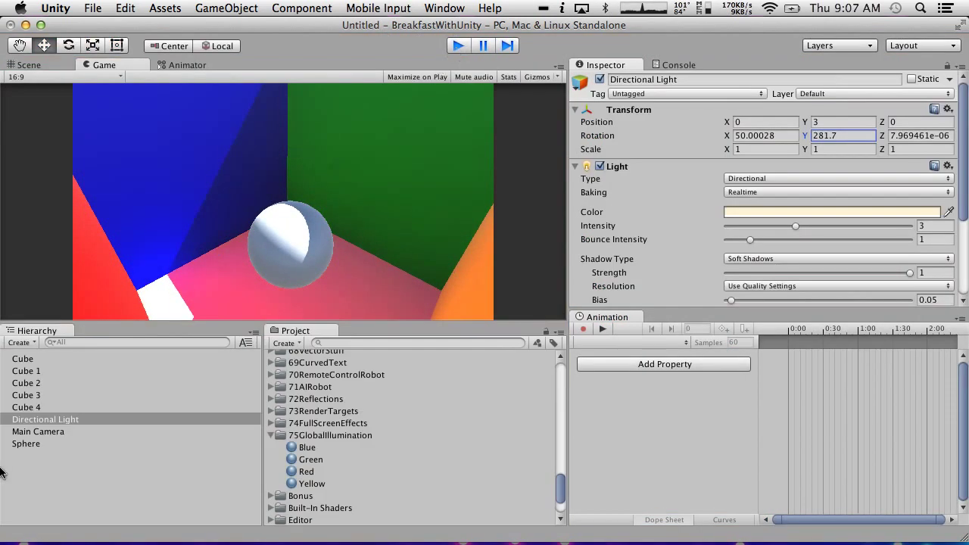
# Mark the Sphere as Static, then play the scene and turn the Directional Light's Y rotation to about 343 to examine the bounced colour.
pyautogui.click(52, 442)
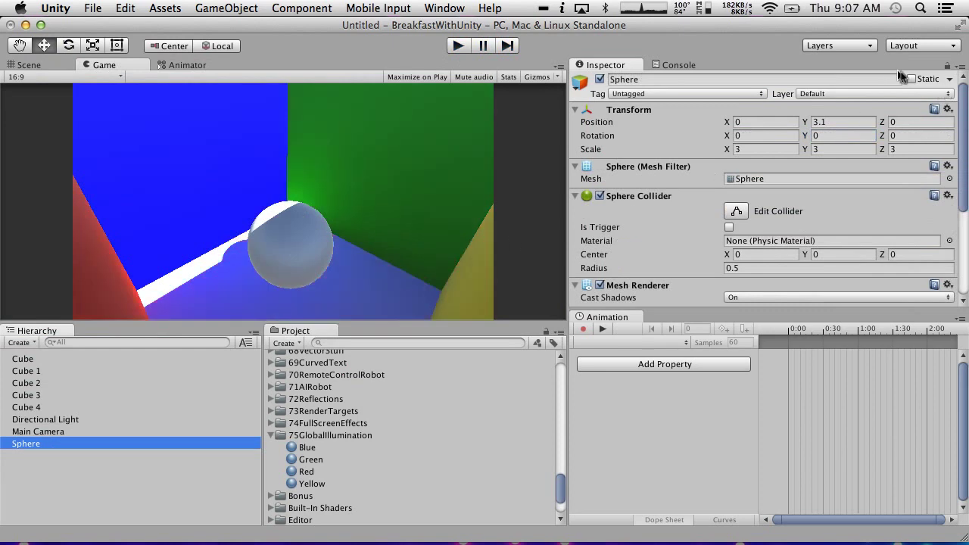
pyautogui.click(915, 80)
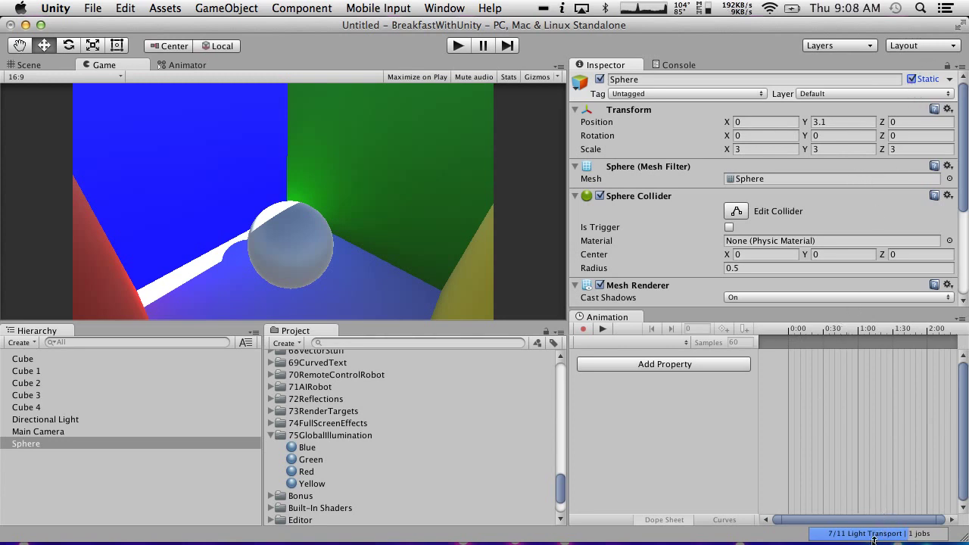
pyautogui.click(459, 46)
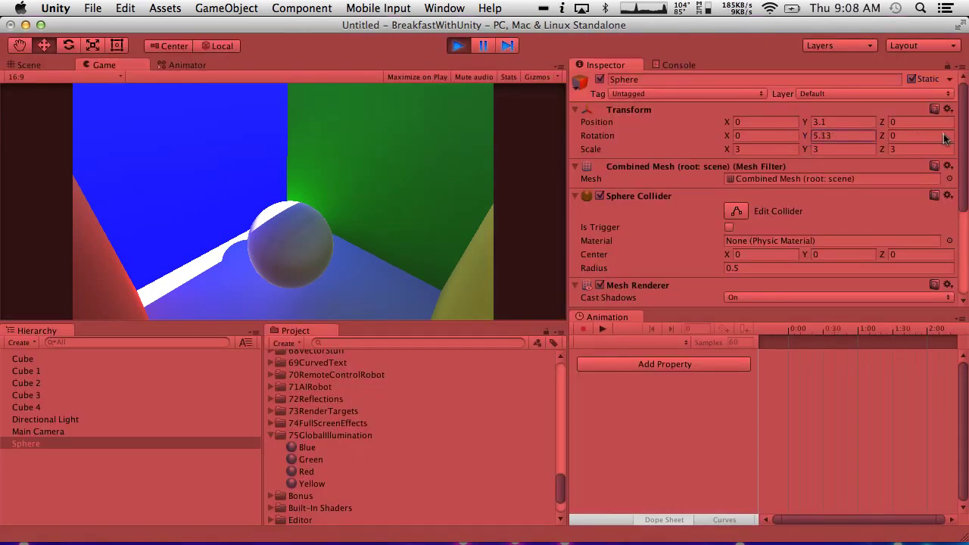
pyautogui.click(45, 429)
pyautogui.click(45, 419)
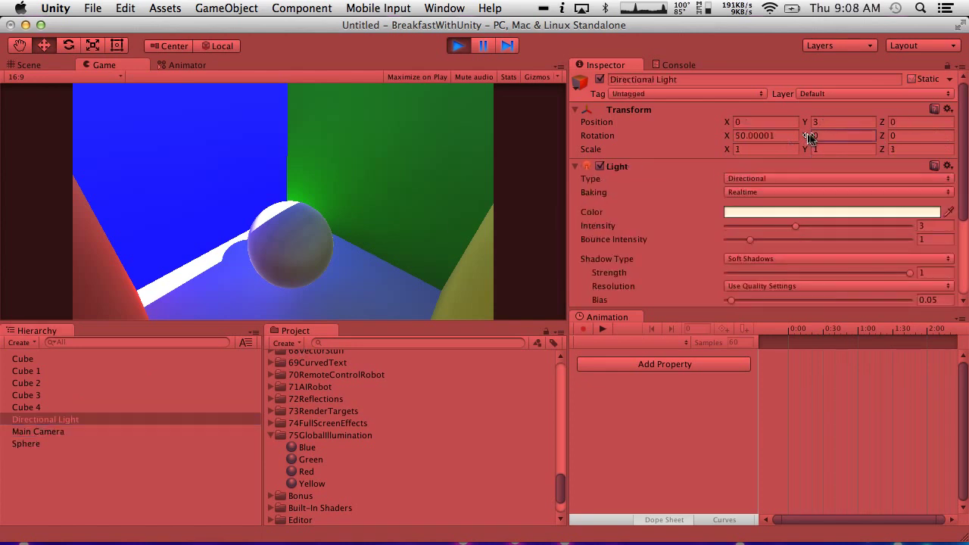
pyautogui.moveTo(808, 136); pyautogui.dragTo(946, 136)
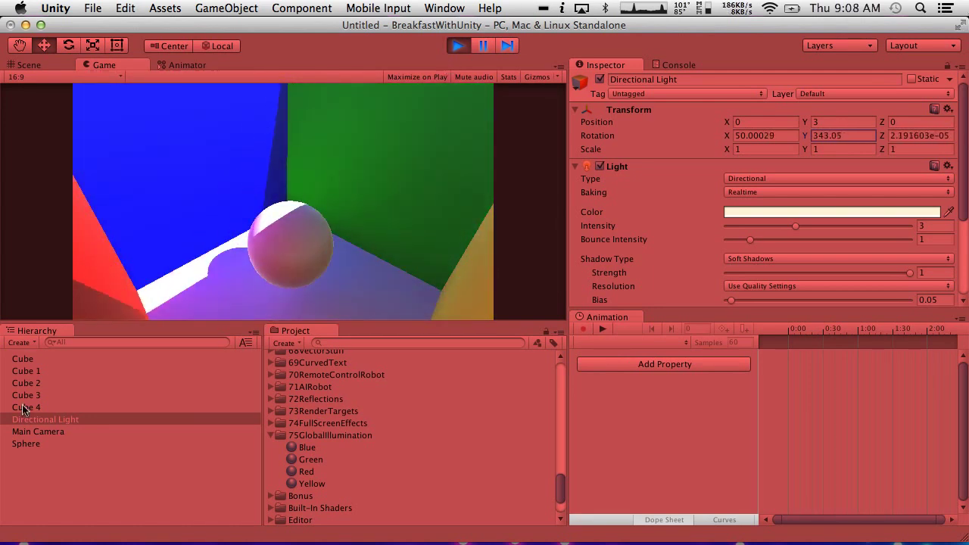
# Try to move the static Sphere to about X 5.99 during play, stop playing, and unmark it as Static.
pyautogui.click(22, 446)
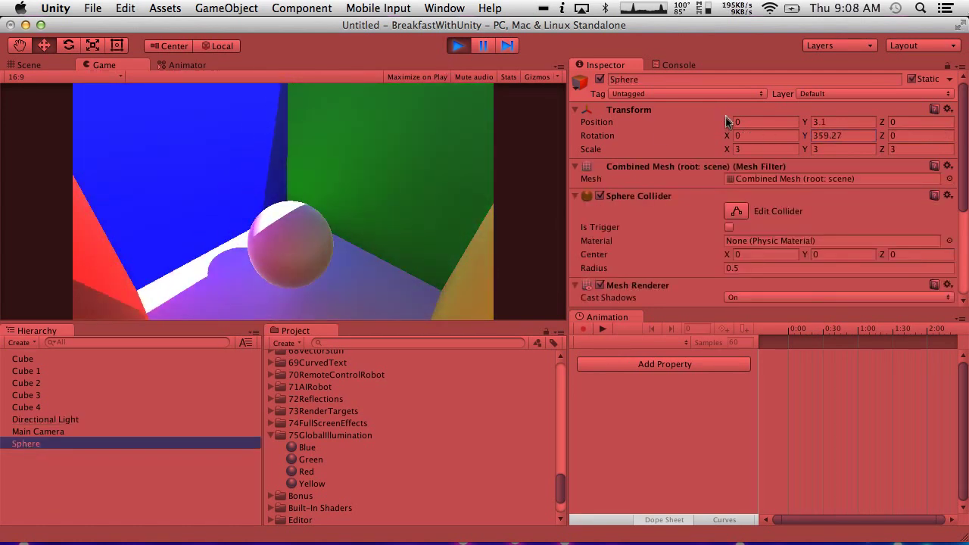
pyautogui.moveTo(726, 121); pyautogui.dragTo(891, 125)
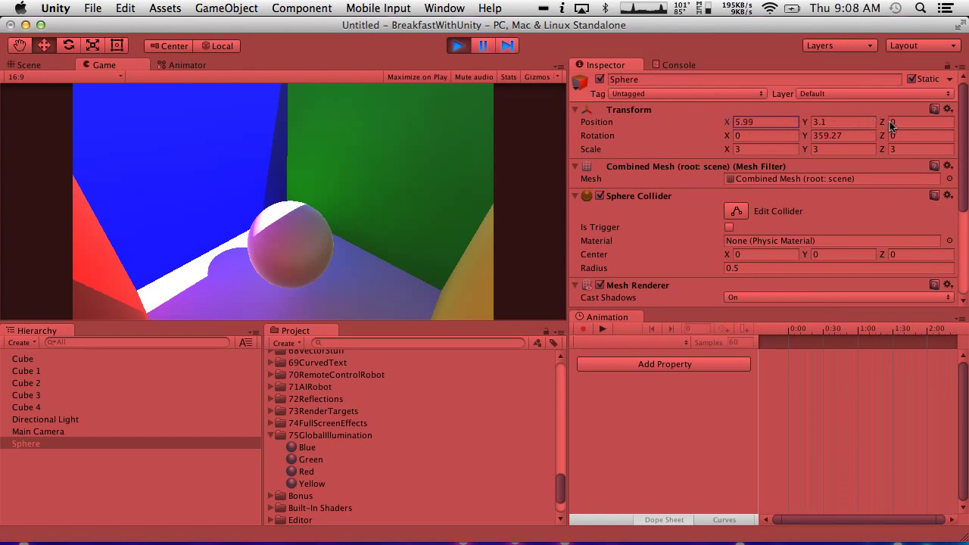
pyautogui.click(794, 122)
pyautogui.click(457, 47)
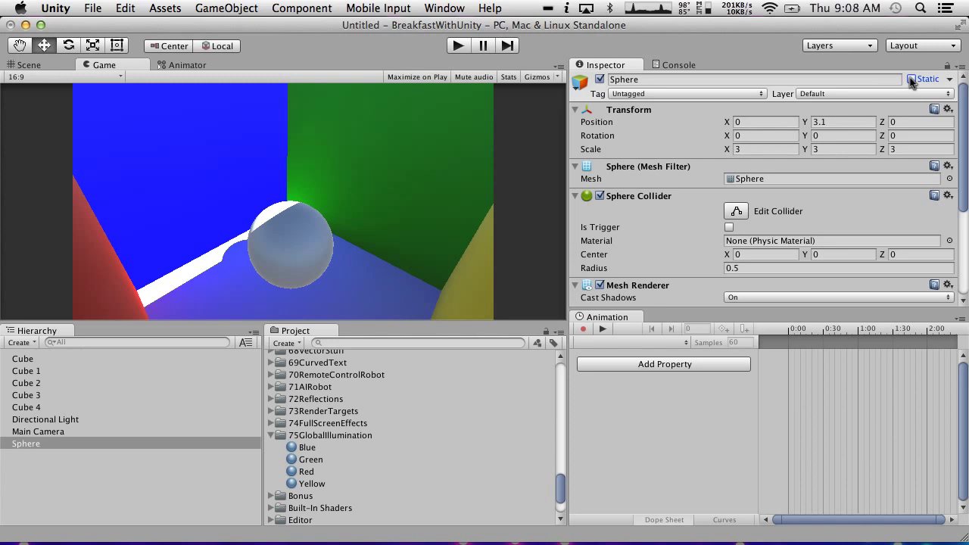
# Add a Light Probe Group and frame it in the Scene view.
pyautogui.click(19, 342)
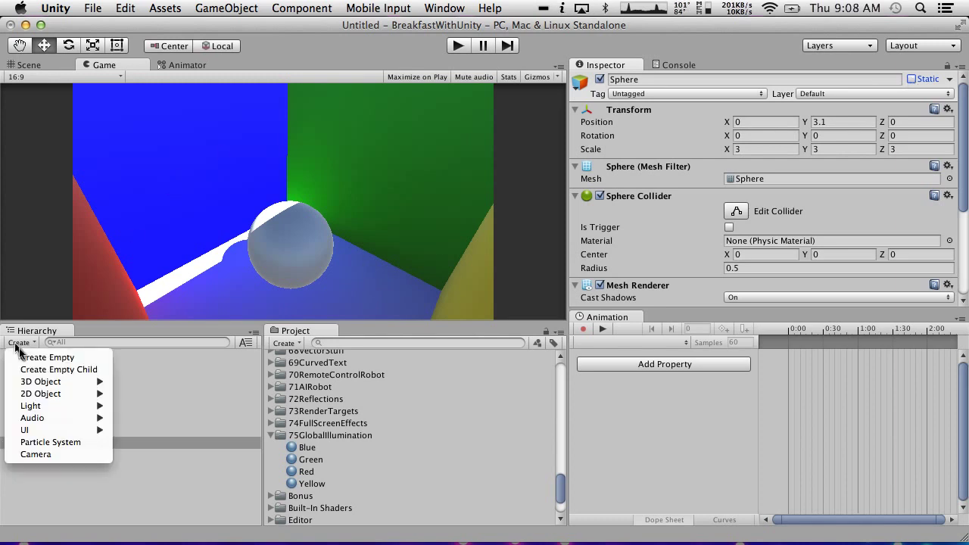
pyautogui.moveTo(91, 429)
pyautogui.moveTo(73, 410)
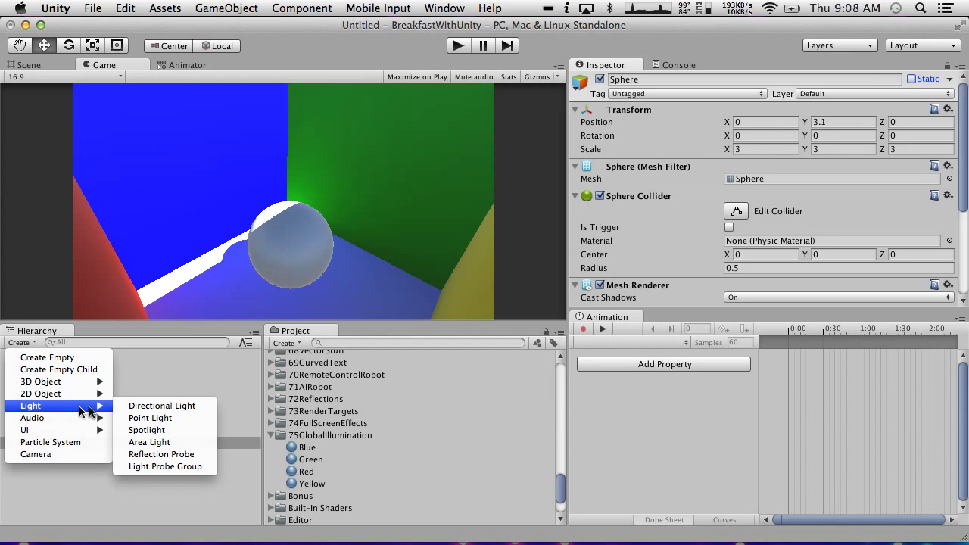
pyautogui.click(165, 467)
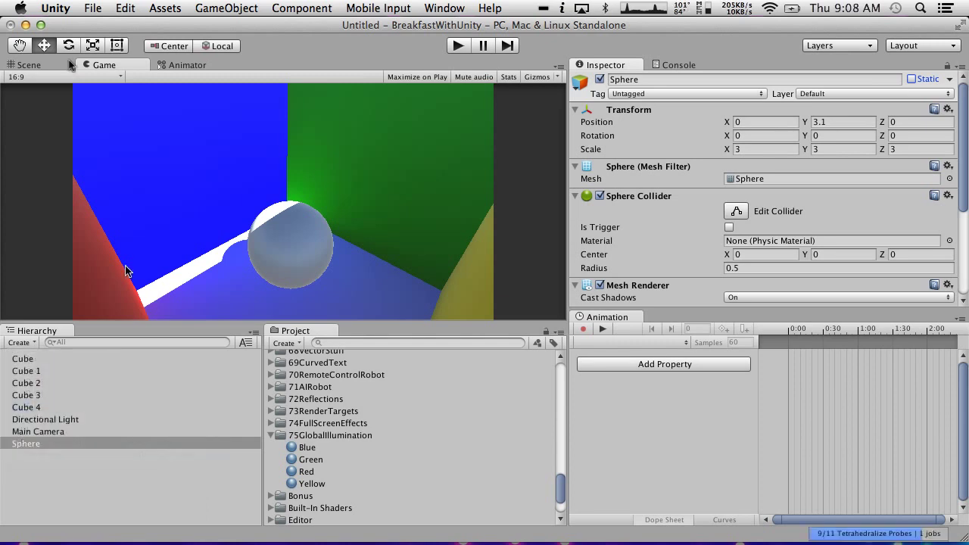
pyautogui.click(28, 65)
pyautogui.press('f')
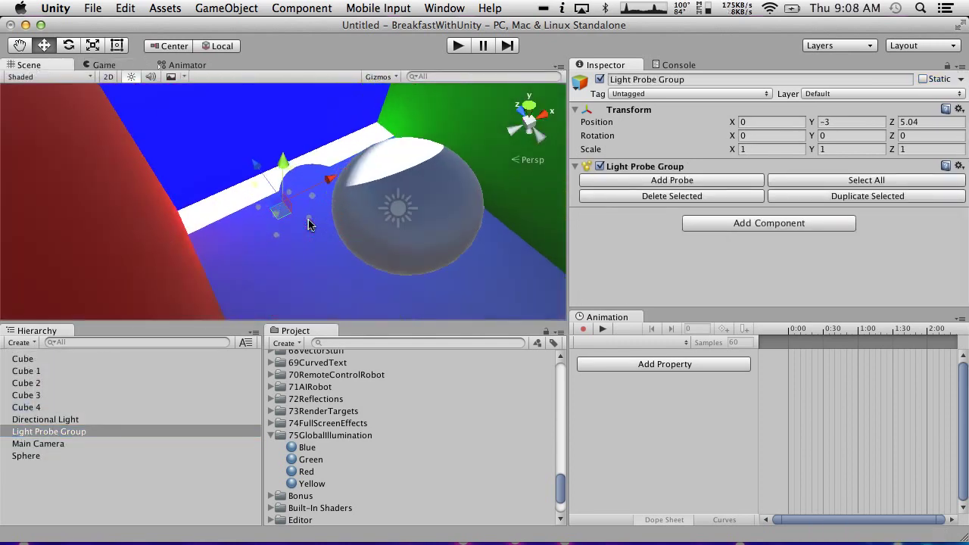
pyautogui.press('w')
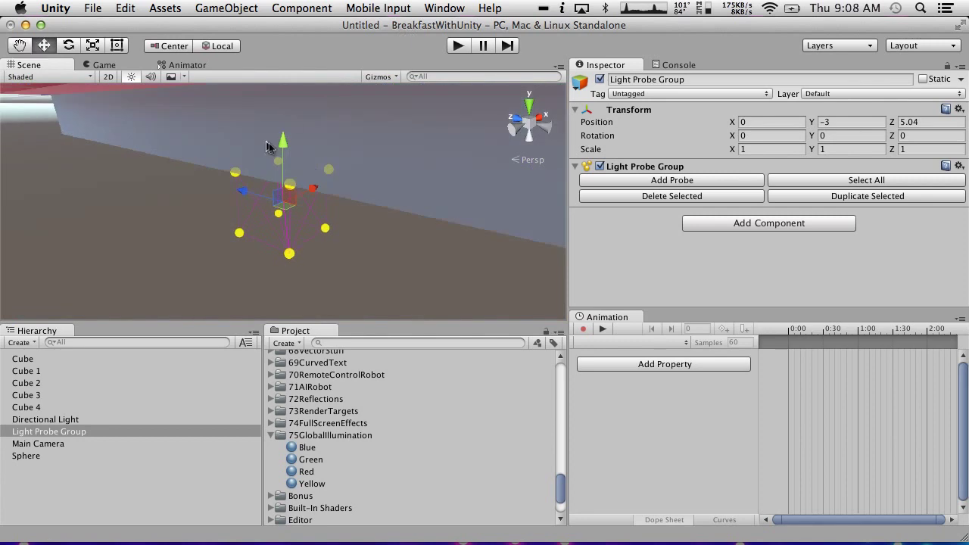
# Move the Light Probe Group near the Sphere, to about Y 2.22 and Z -0.81.
pyautogui.moveTo(277, 147); pyautogui.dragTo(304, 6)
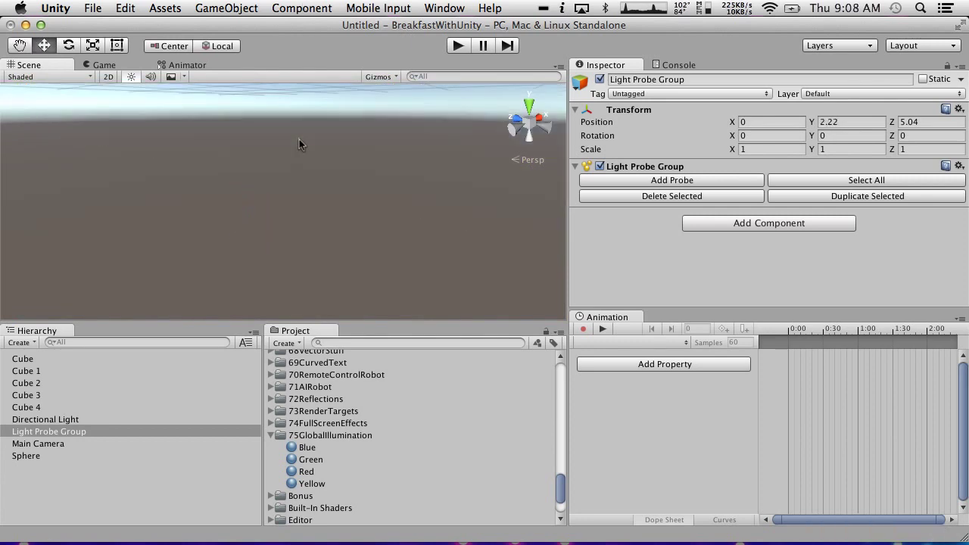
pyautogui.keyDown('alt'); pyautogui.moveTo(299, 144); pyautogui.dragTo(264, 144); pyautogui.keyUp('alt')
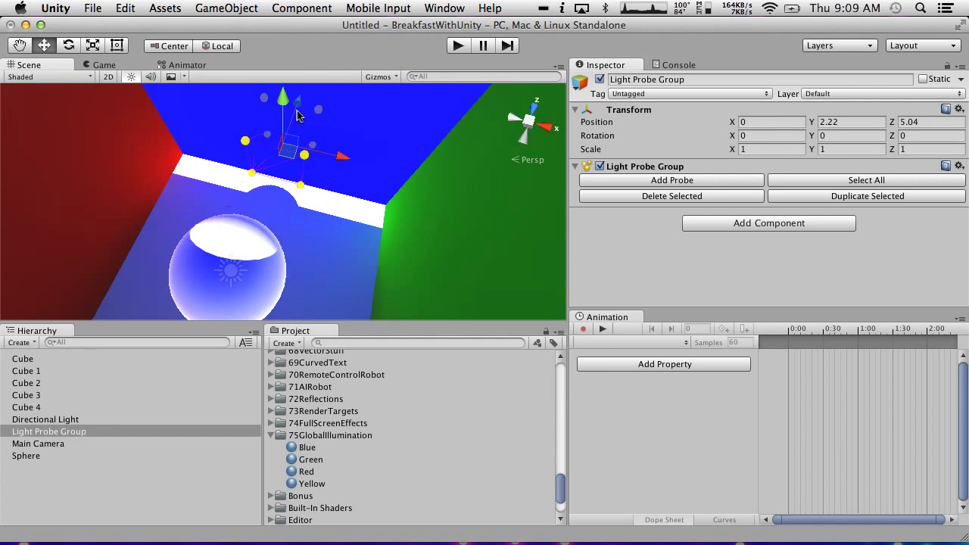
pyautogui.moveTo(298, 111); pyautogui.dragTo(442, 155)
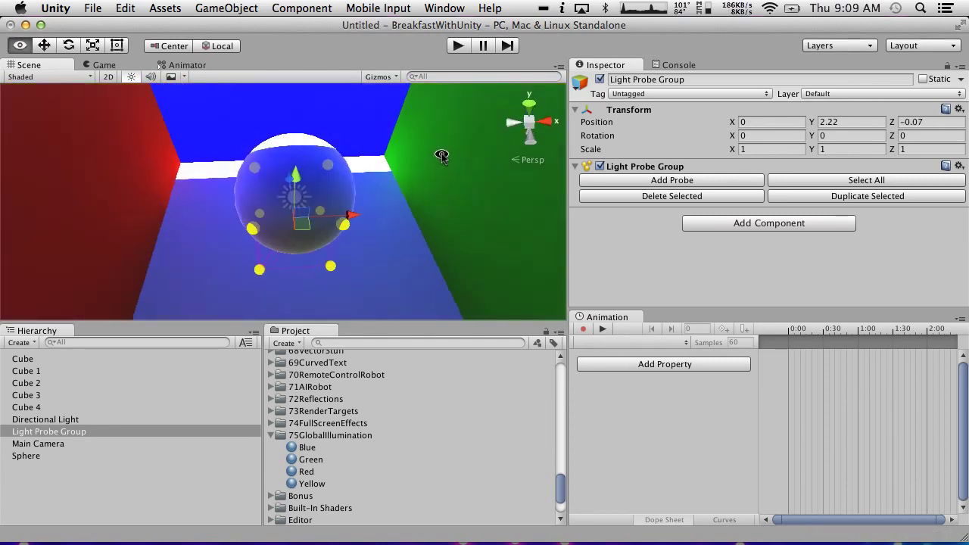
pyautogui.moveTo(300, 221); pyautogui.dragTo(296, 195)
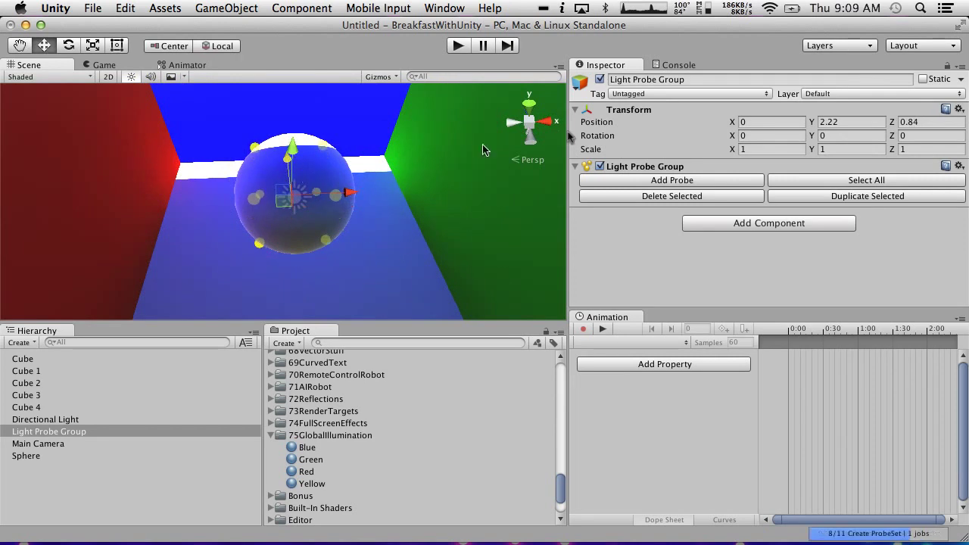
pyautogui.moveTo(891, 122); pyautogui.dragTo(850, 123)
# Set the Light Probe Group's position to Z 0 and Y 3, and return to the Game view.
pyautogui.click(931, 122)
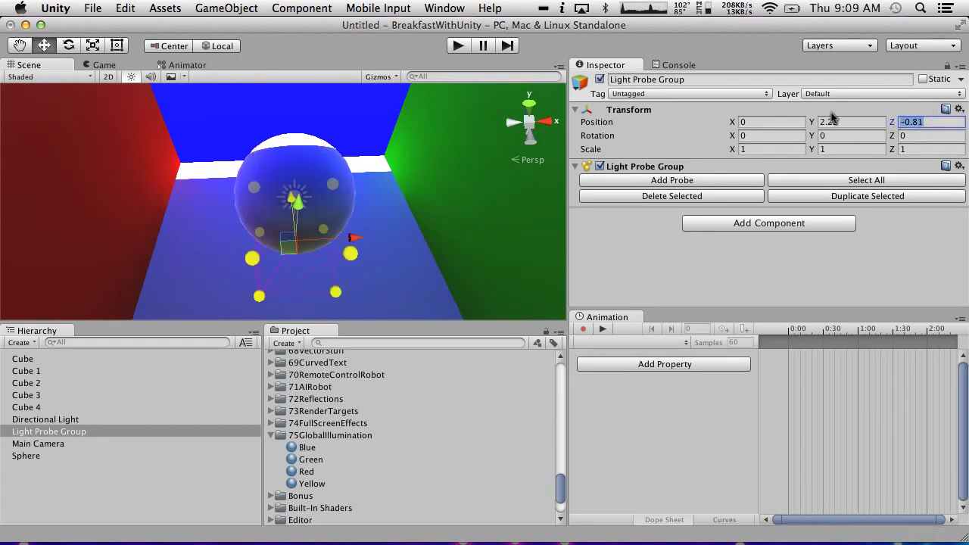
pyautogui.write('0')
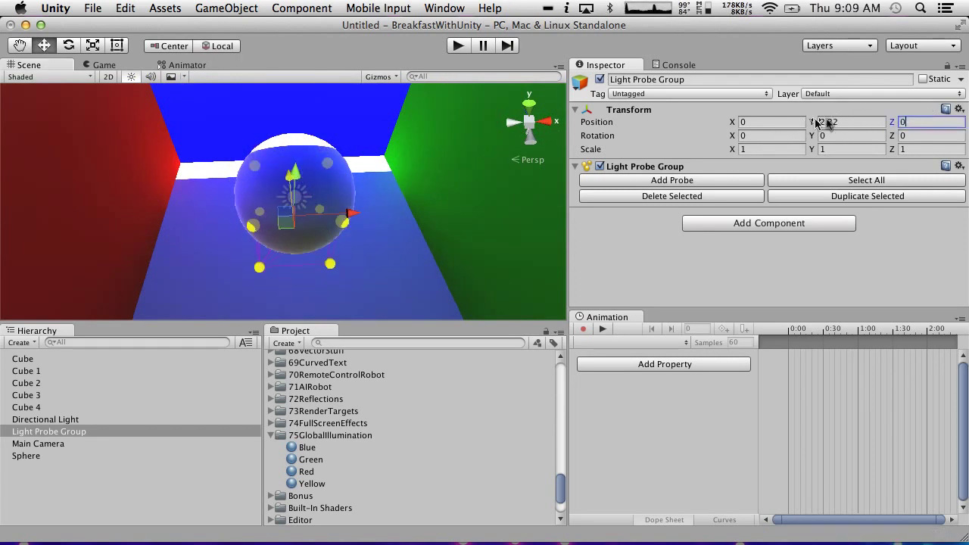
pyautogui.keyDown('alt'); pyautogui.moveTo(530, 227); pyautogui.dragTo(569, 140); pyautogui.keyUp('alt')
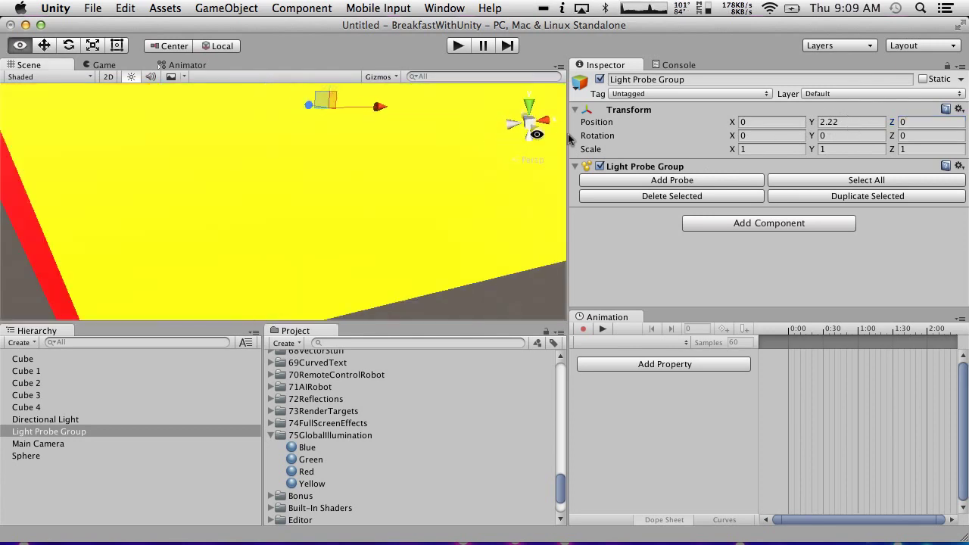
pyautogui.press('f')
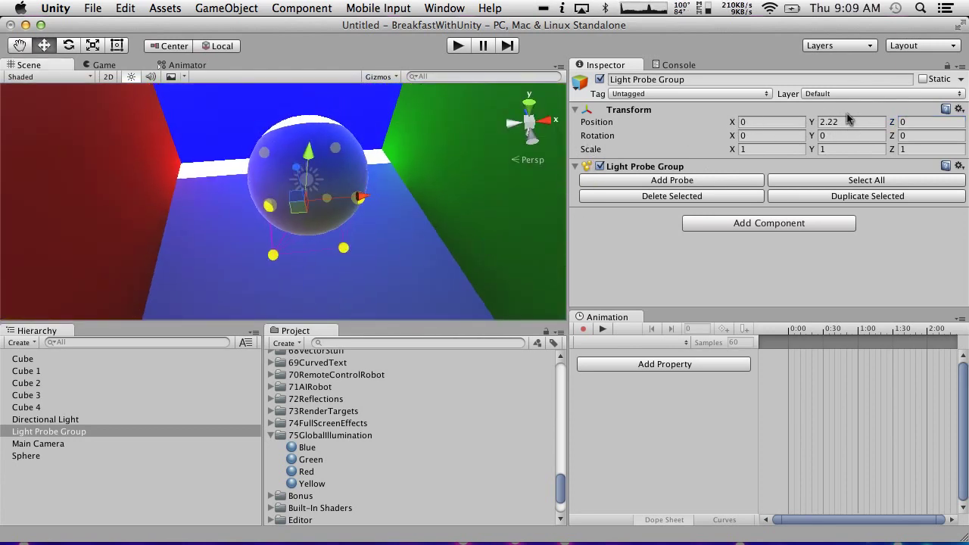
pyautogui.doubleClick(848, 121)
pyautogui.write('3')
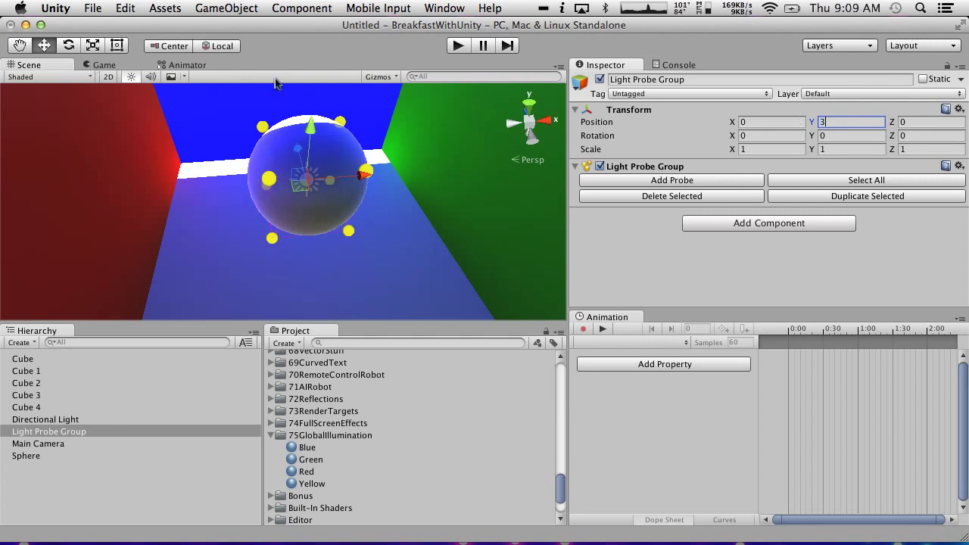
pyautogui.click(106, 65)
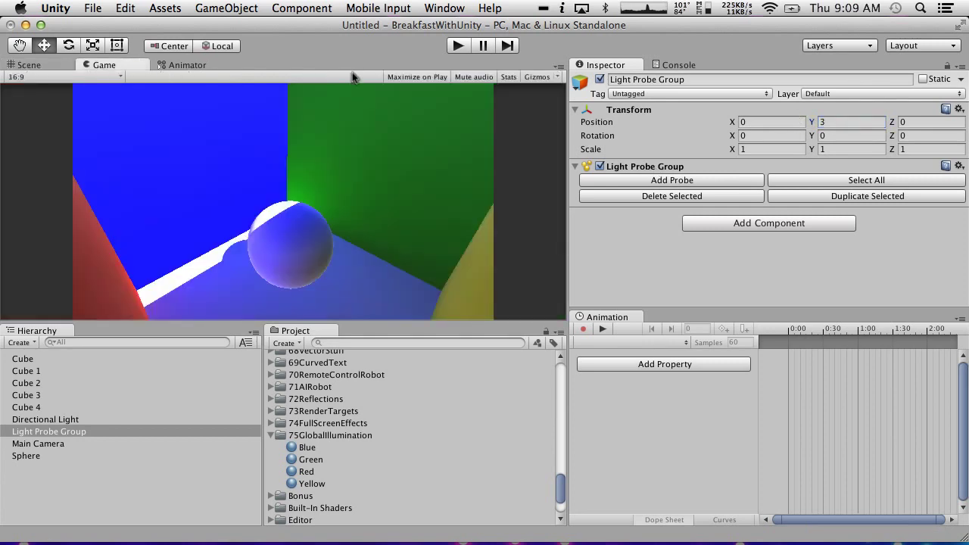
# Play the scene, shift the Sphere along X to about -0.69, and undo that move.
pyautogui.click(457, 46)
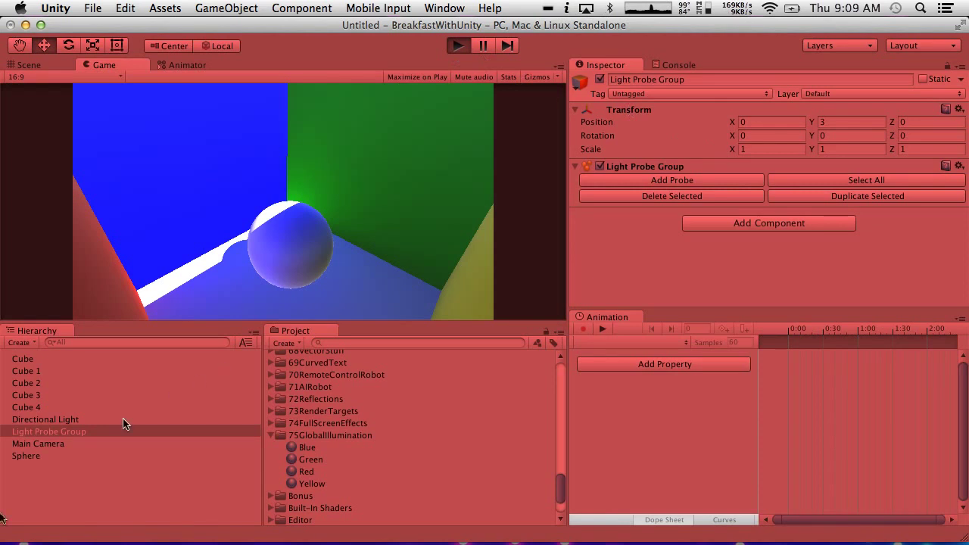
pyautogui.click(45, 453)
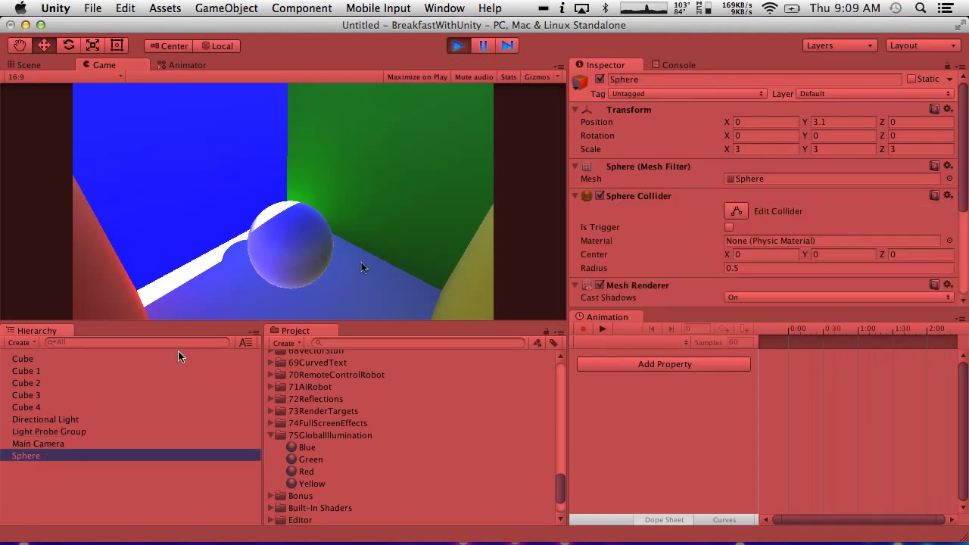
pyautogui.moveTo(732, 125); pyautogui.dragTo(824, 127)
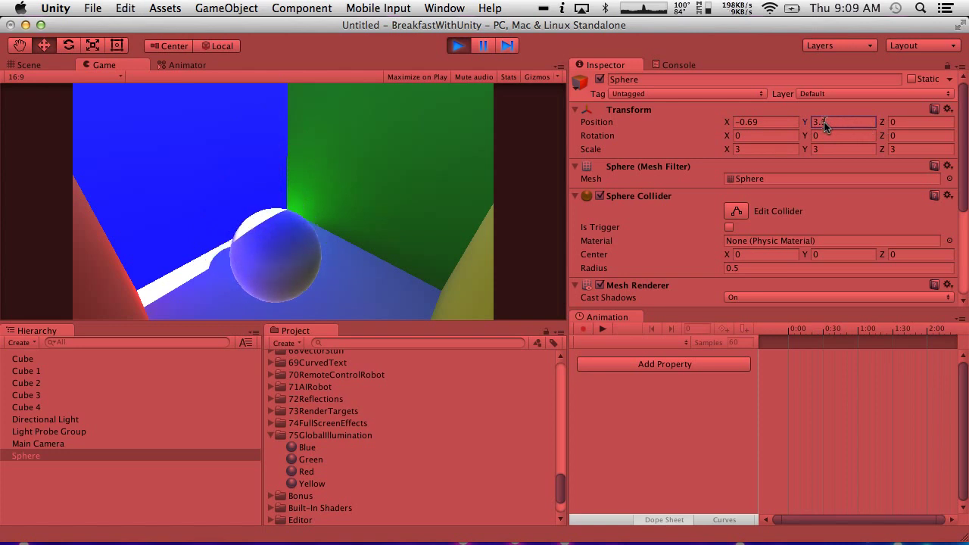
pyautogui.press('super+z')
pyautogui.moveTo(55, 522)
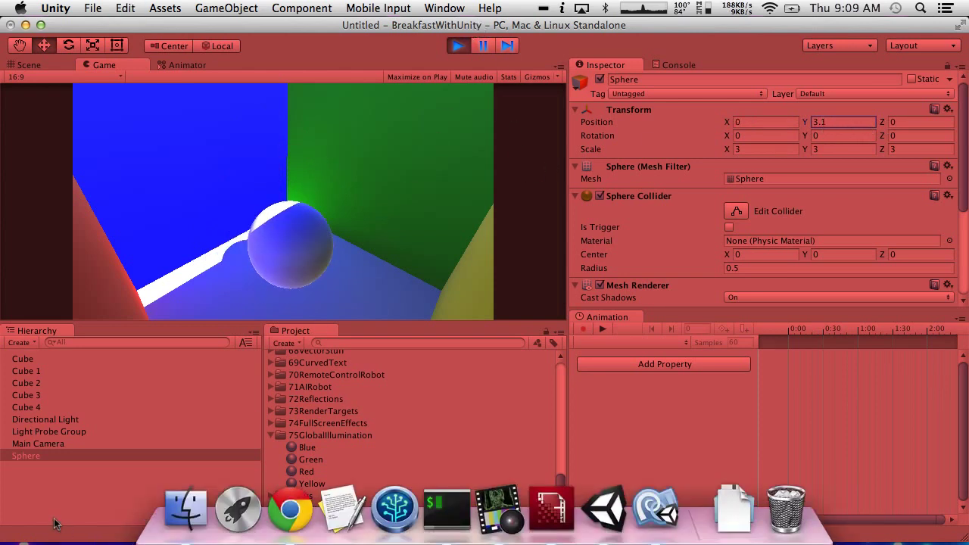
# Test the Directional Light during play by rotating it around Y to about 165 and about 301 degrees, and stop playing.
pyautogui.click(38, 419)
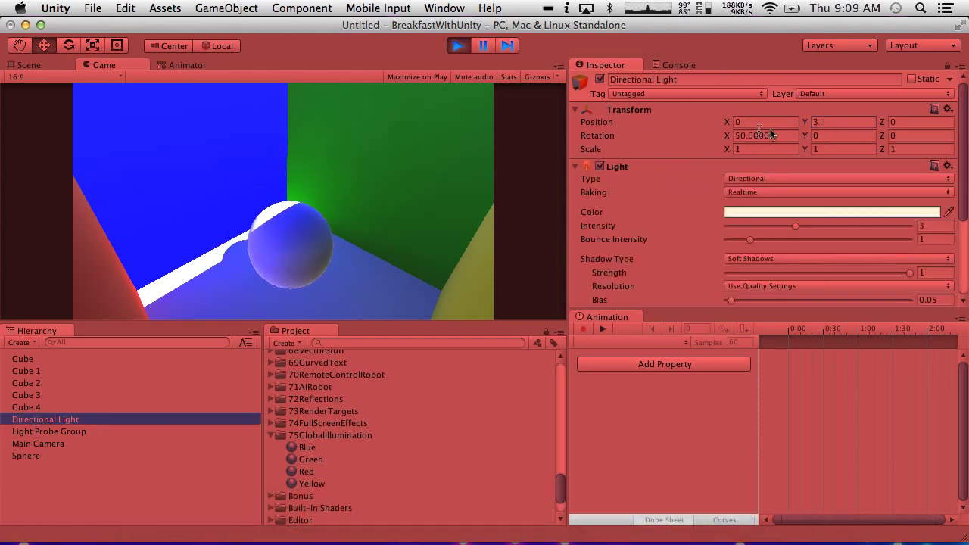
pyautogui.moveTo(808, 136); pyautogui.dragTo(968, 135)
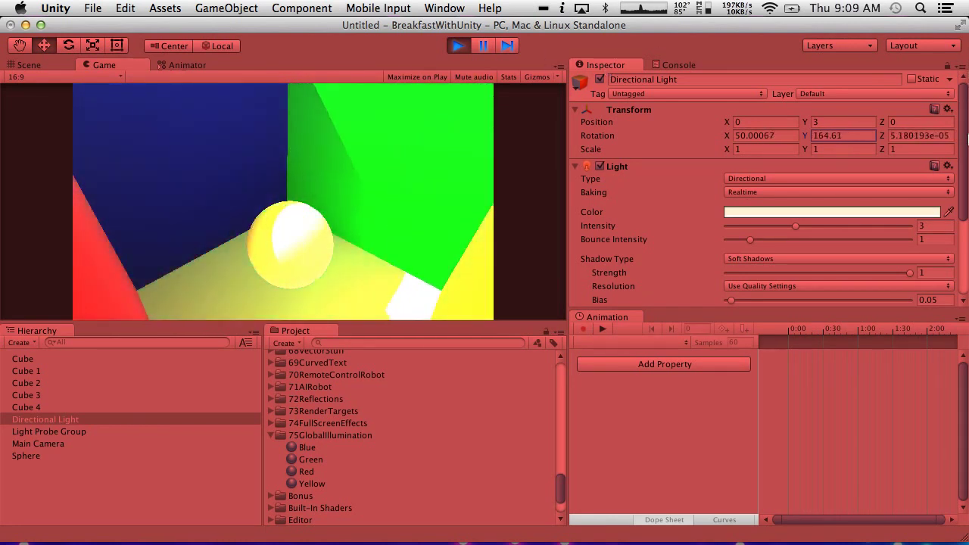
pyautogui.moveTo(415, 133); pyautogui.dragTo(62, 315)
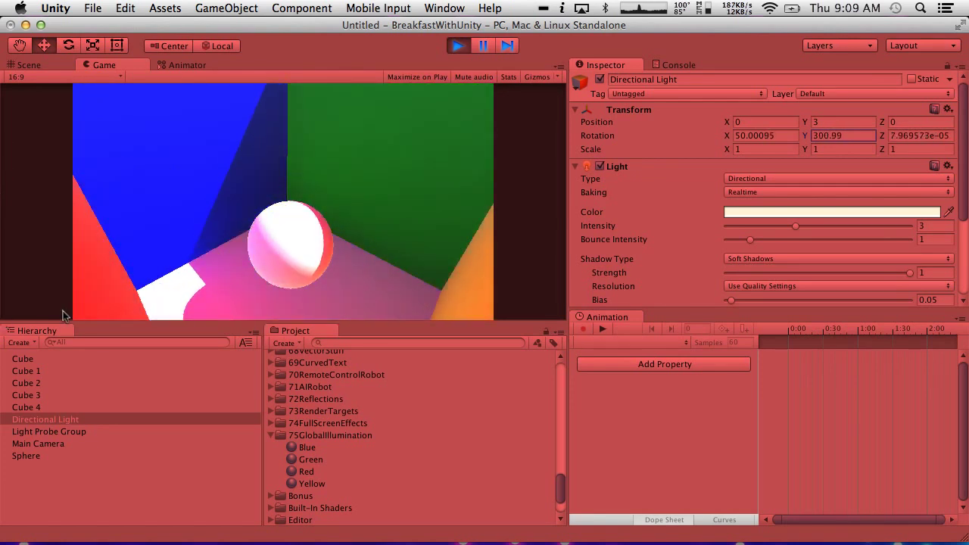
pyautogui.click(460, 46)
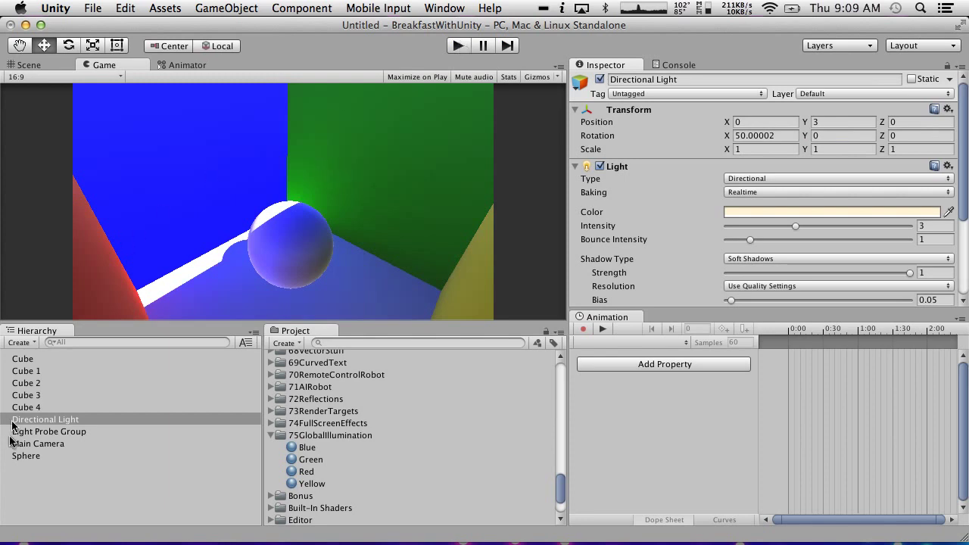
# Return to the Scene view and add a Reflection Probe component to the Sphere.
pyautogui.click(44, 430)
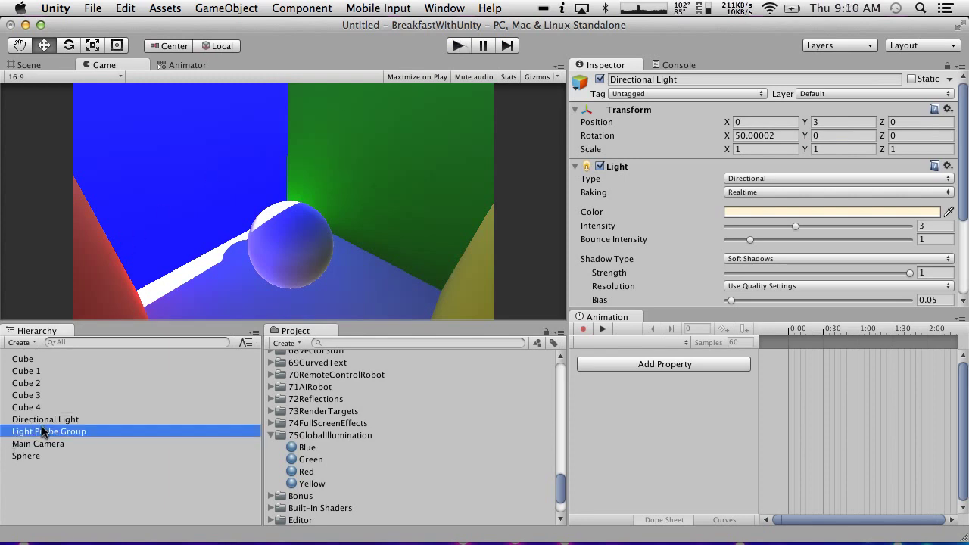
pyautogui.click(31, 65)
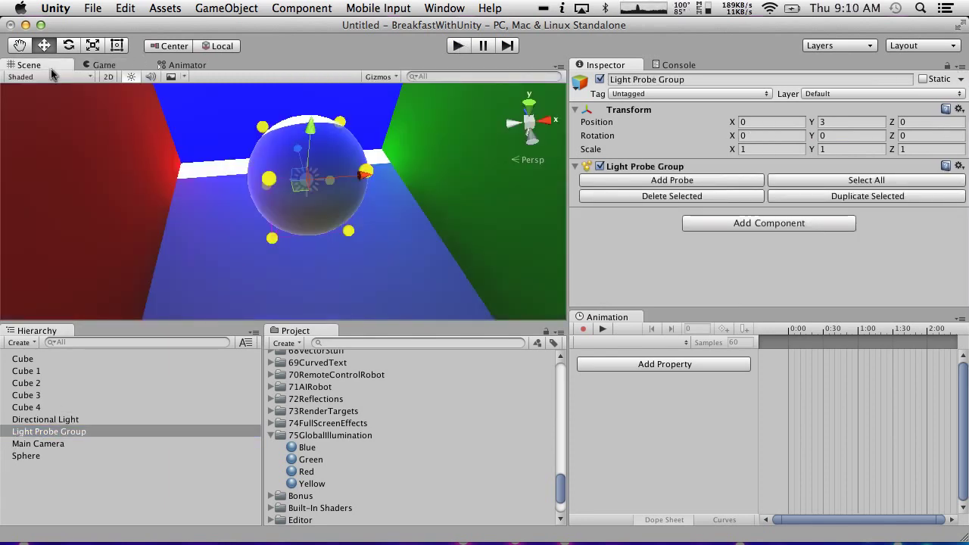
pyautogui.click(34, 456)
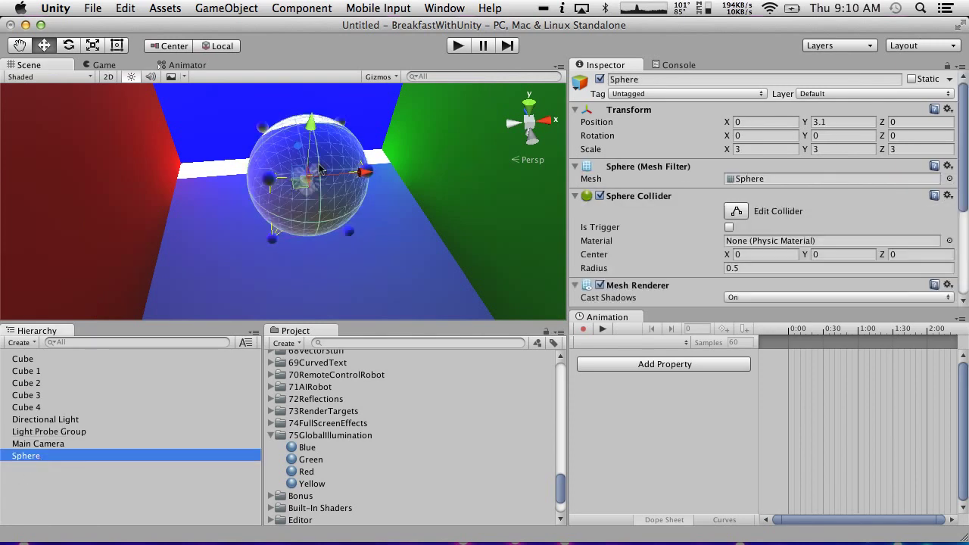
pyautogui.scroll(-5, 852, 274)
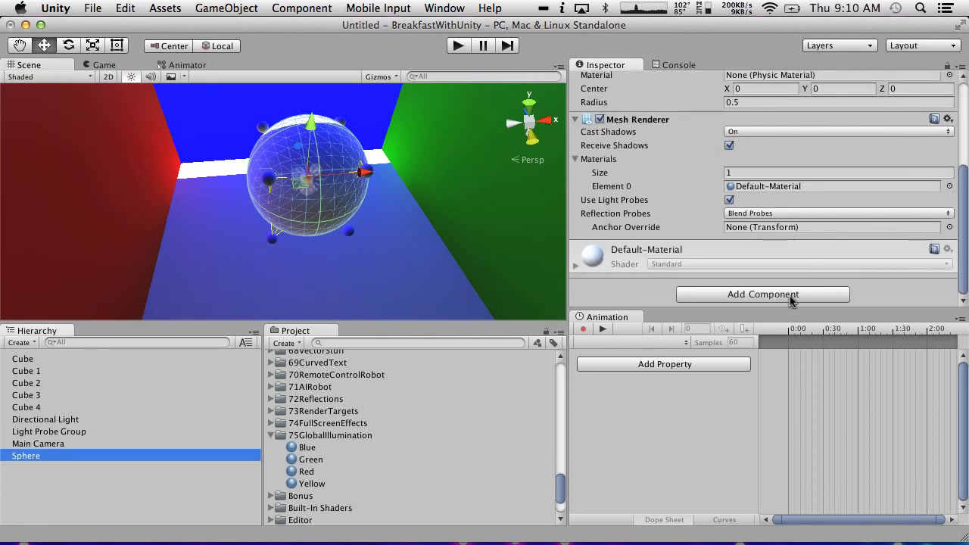
pyautogui.click(791, 300)
pyautogui.write('Refl')
pyautogui.press('Return')
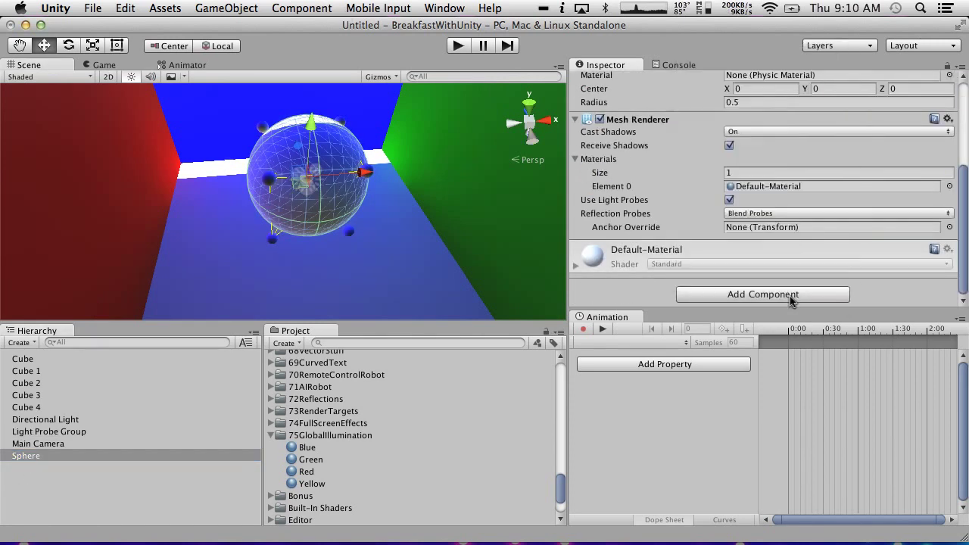
# Expand the Sphere's Default-Material settings and set its Reflection Probe type to Realtime.
pyautogui.scroll(-5, 723, 114)
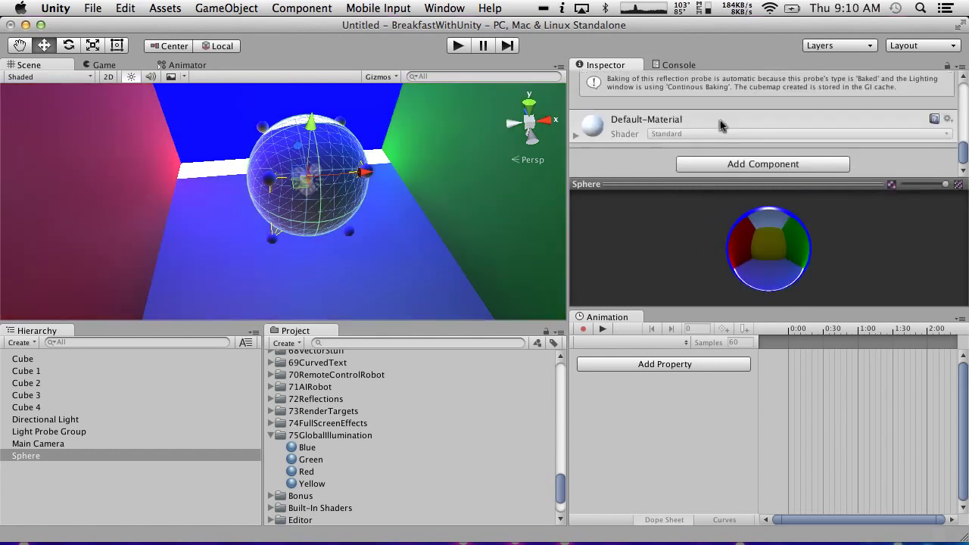
pyautogui.click(575, 135)
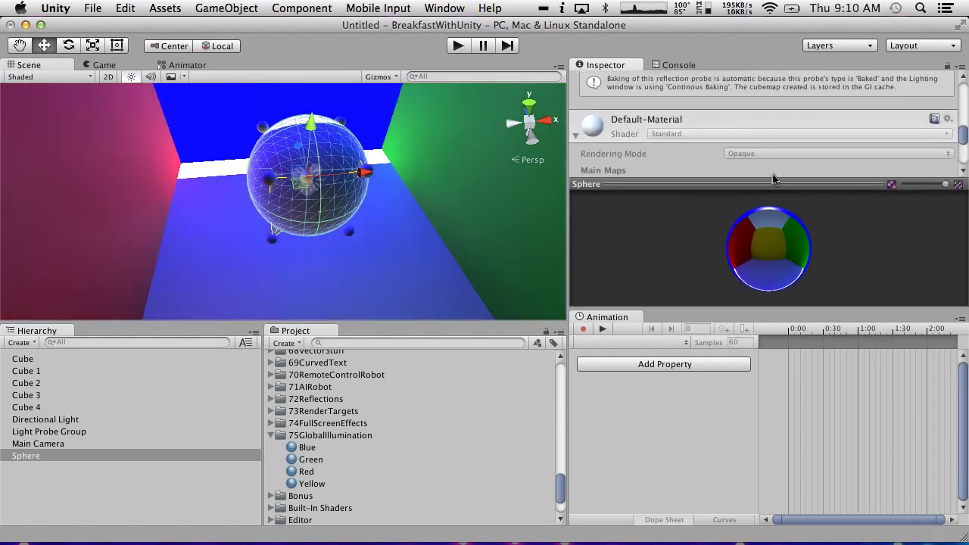
pyautogui.scroll(-3, 774, 178)
pyautogui.scroll(6, 773, 178)
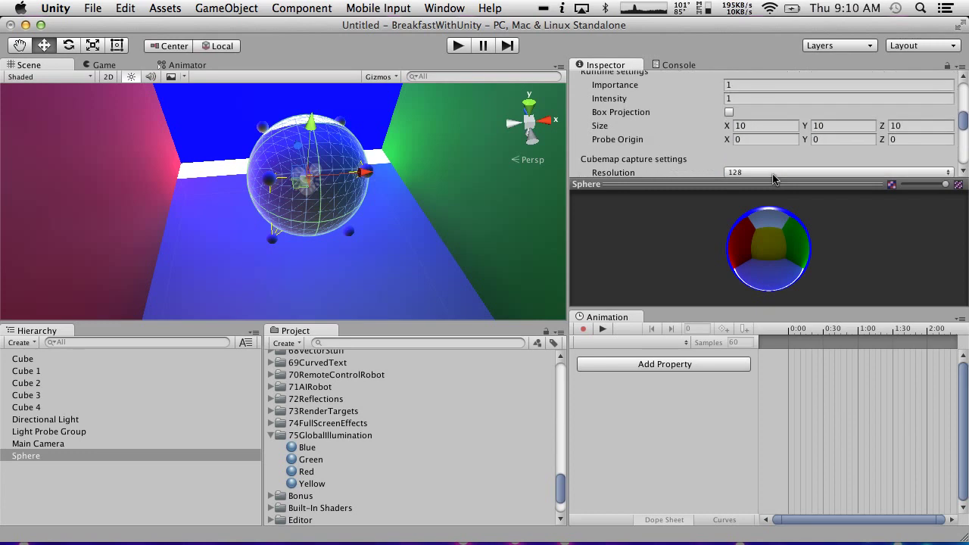
pyautogui.click(772, 182)
pyautogui.scroll(3, 772, 185)
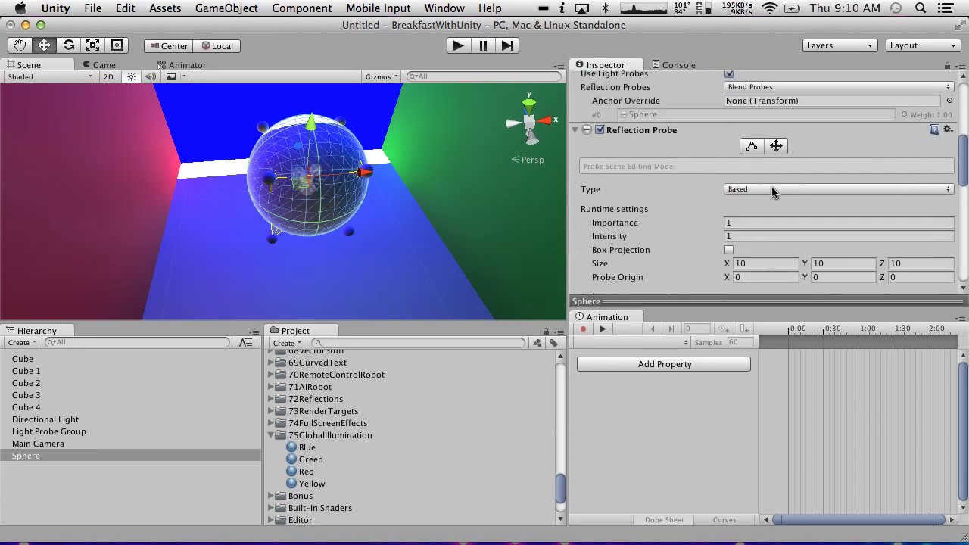
pyautogui.click(738, 106)
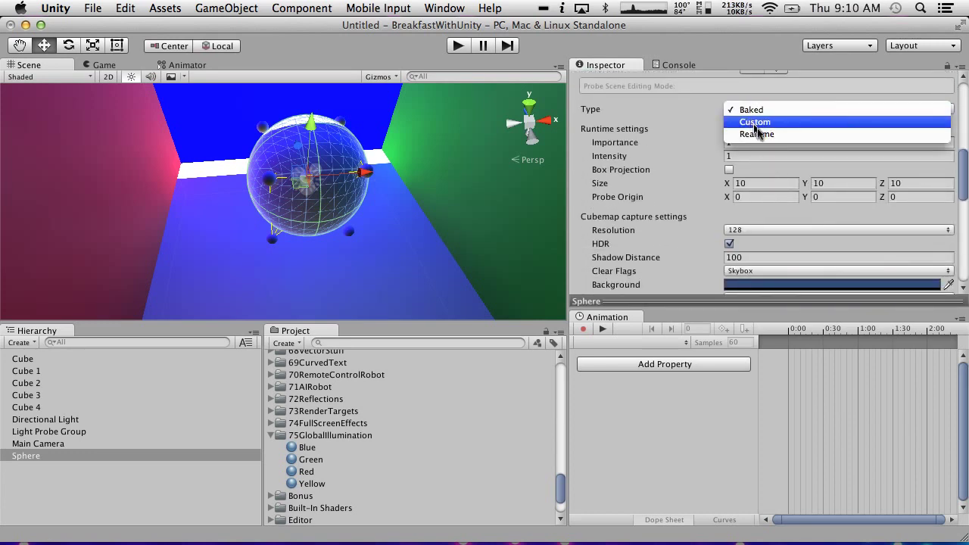
pyautogui.click(764, 136)
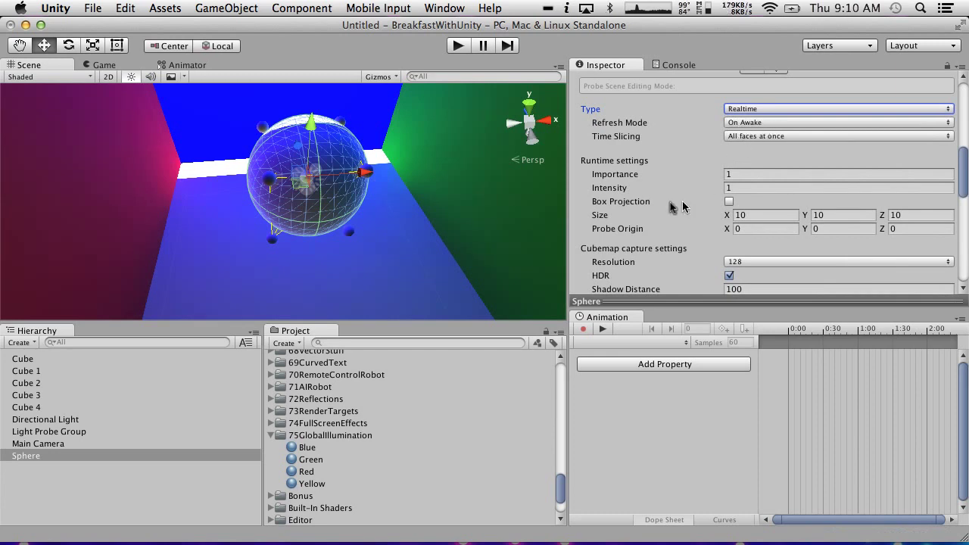
# Create a material named Sphere in the 75GlobalIllumination folder and assign it to the Sphere object.
pyautogui.scroll(-10, 721, 215)
pyautogui.scroll(4, 721, 215)
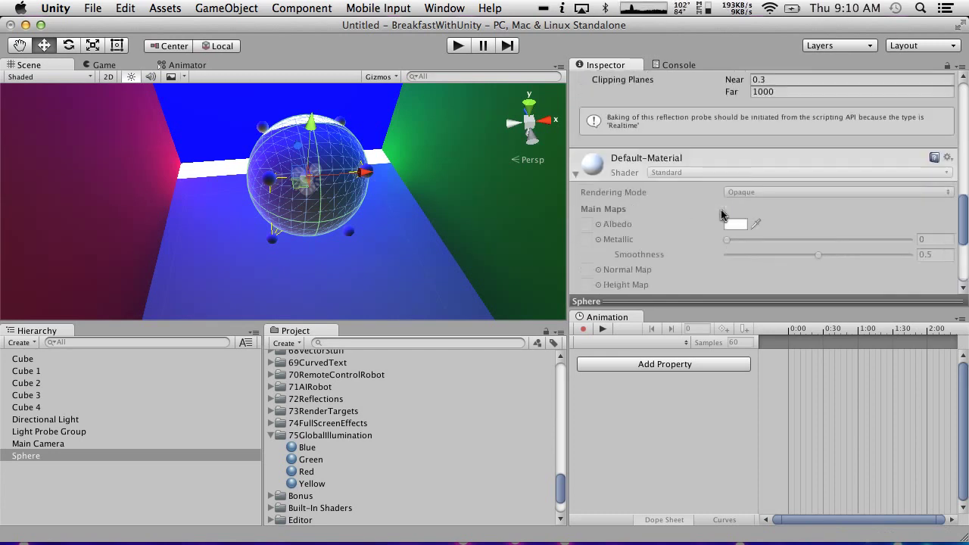
pyautogui.rightClick(324, 436)
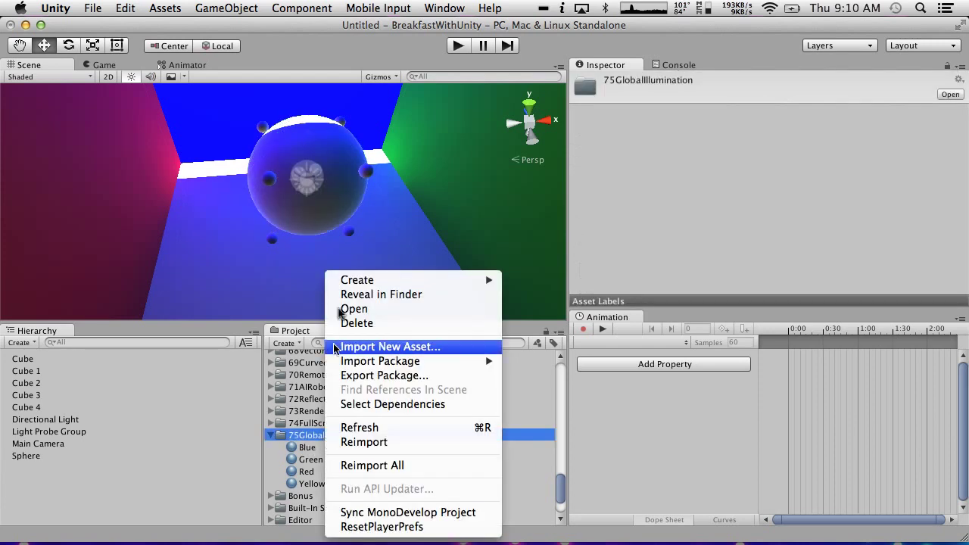
pyautogui.click(293, 346)
pyautogui.click(293, 345)
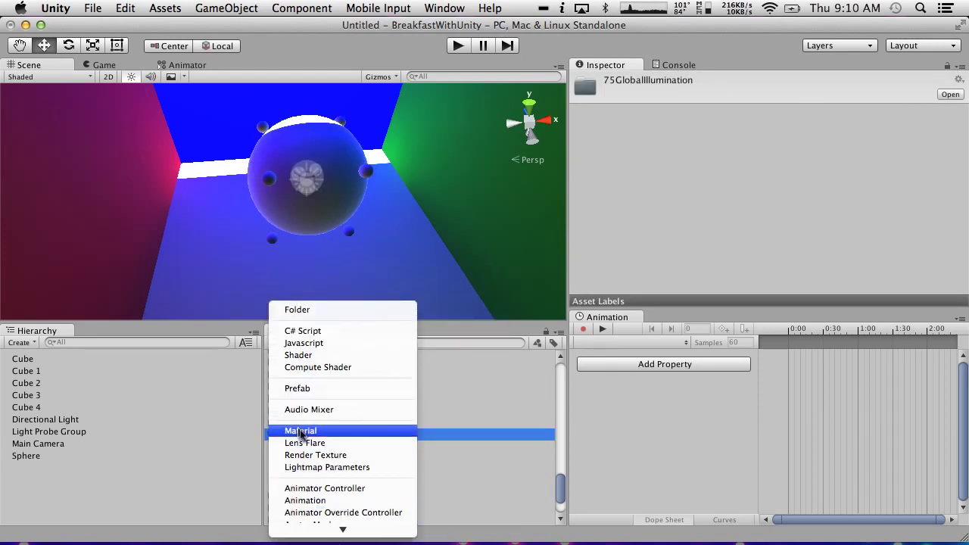
pyautogui.click(301, 430)
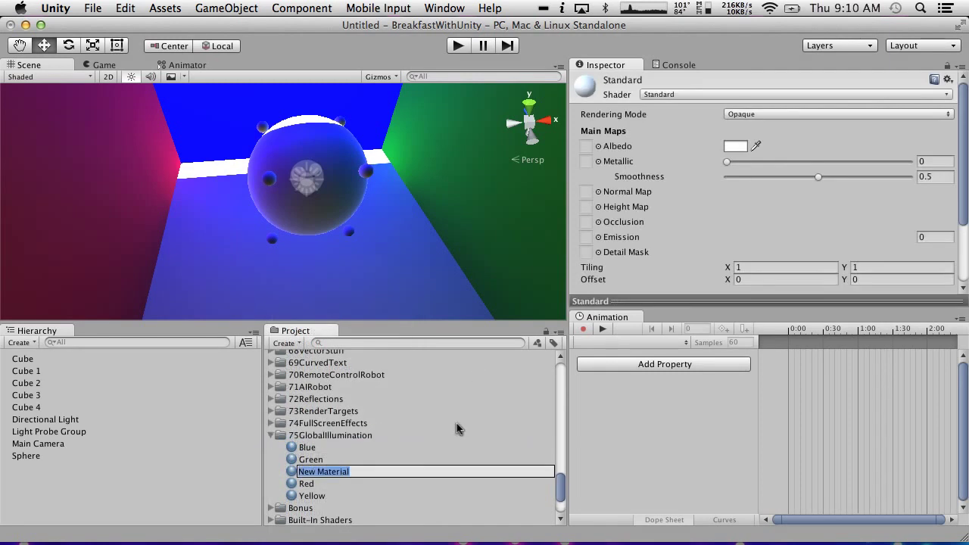
pyautogui.write('Sphere')
pyautogui.press('Return')
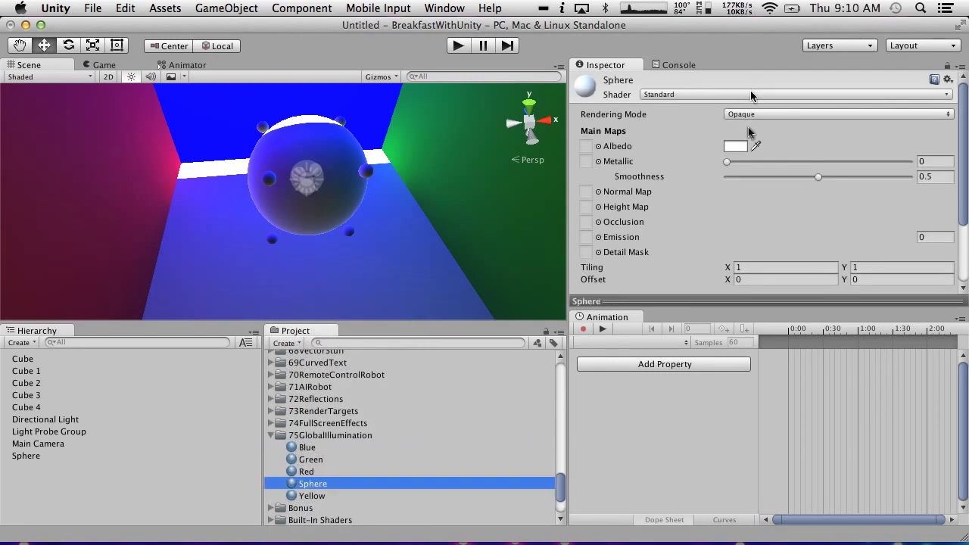
pyautogui.moveTo(314, 485); pyautogui.dragTo(62, 457)
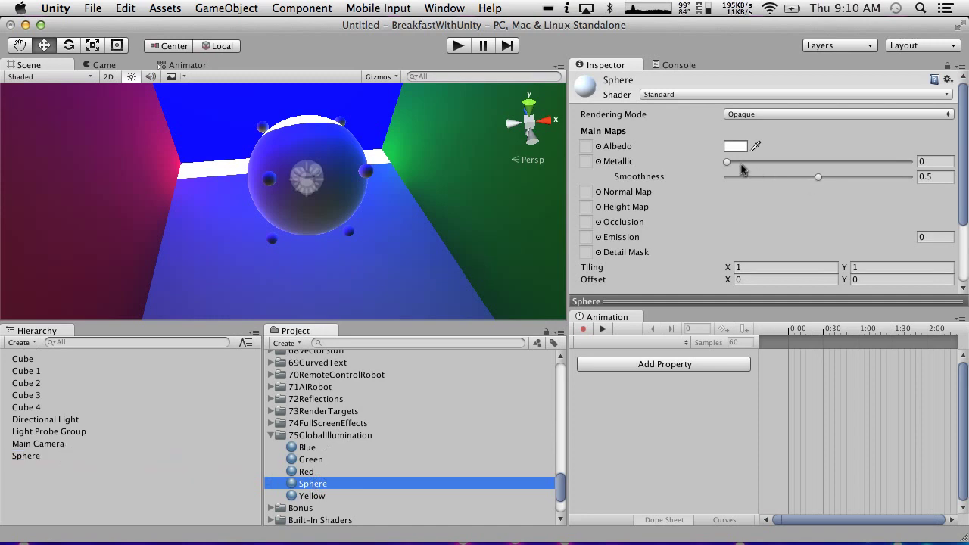
# Try the Sphere material at full smoothness, orbit to check its reflections, and set Smoothness to 0.9.
pyautogui.moveTo(817, 177); pyautogui.dragTo(967, 176)
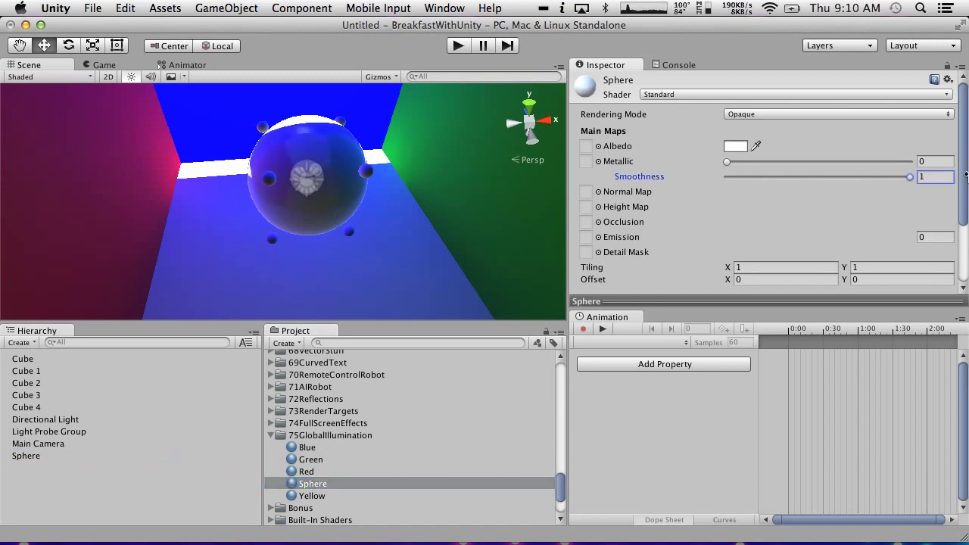
pyautogui.keyDown('alt'); pyautogui.moveTo(317, 197); pyautogui.dragTo(367, 210); pyautogui.keyUp('alt')
pyautogui.click(931, 177)
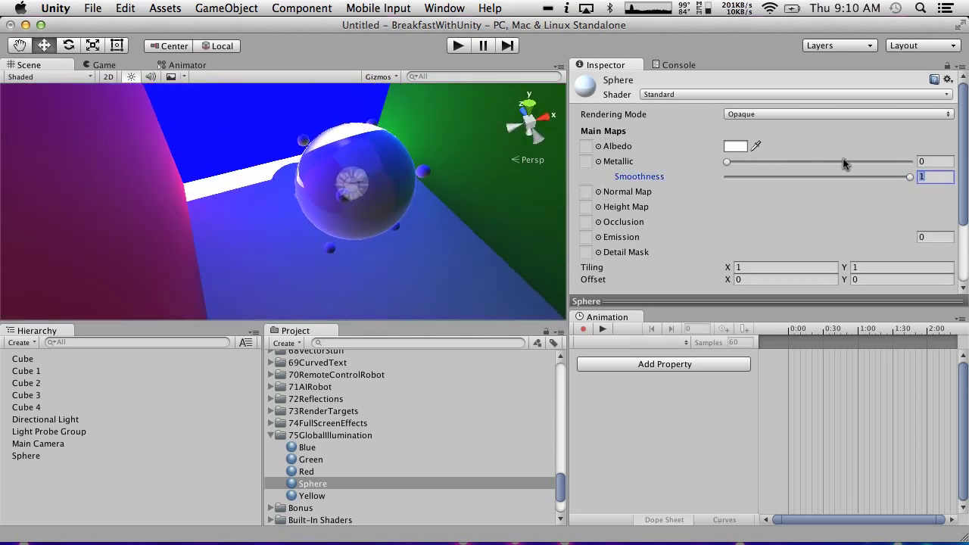
pyautogui.write('.9')
pyautogui.press('Return')
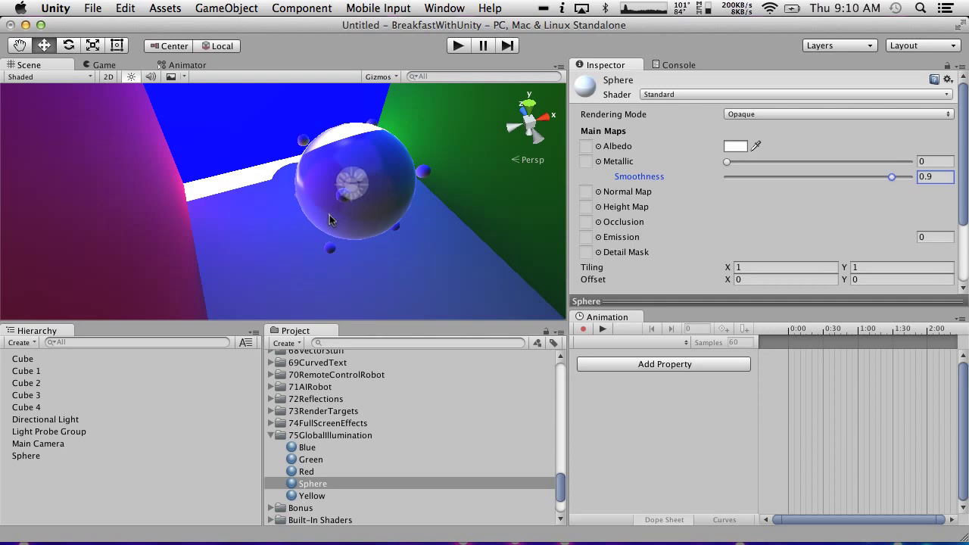
# Set the Refresh Mode of the Sphere's Reflection Probe to Every frame.
pyautogui.click(25, 456)
pyautogui.scroll(-10, 777, 184)
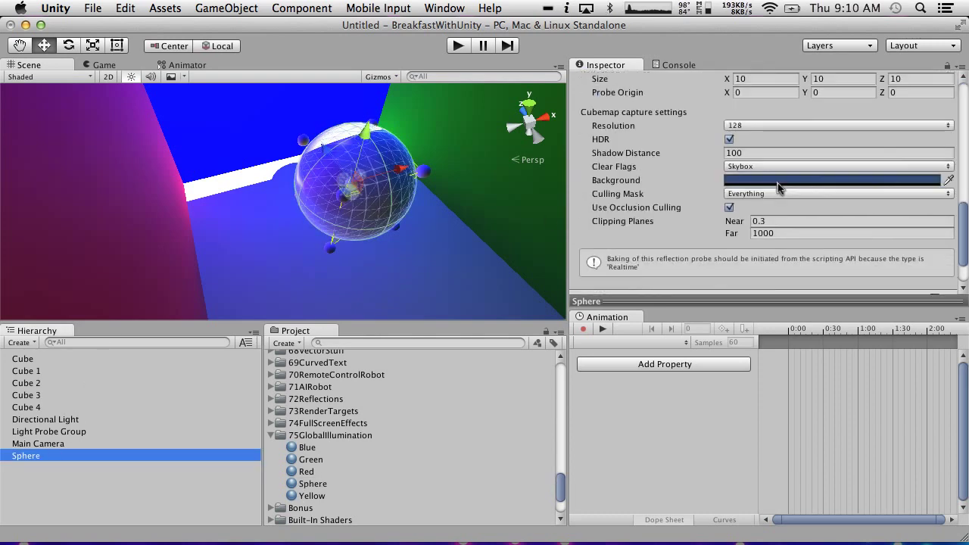
pyautogui.scroll(-2, 777, 186)
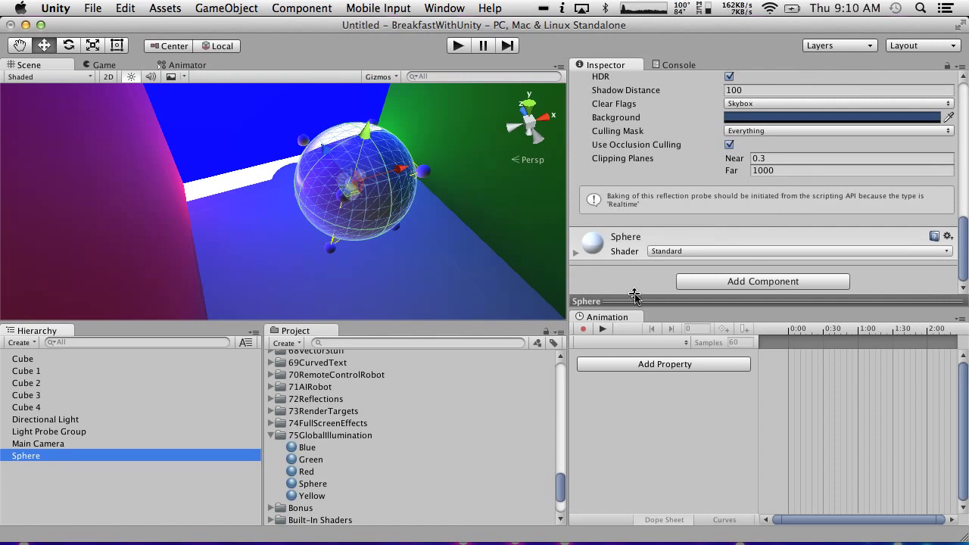
pyautogui.scroll(5, 695, 231)
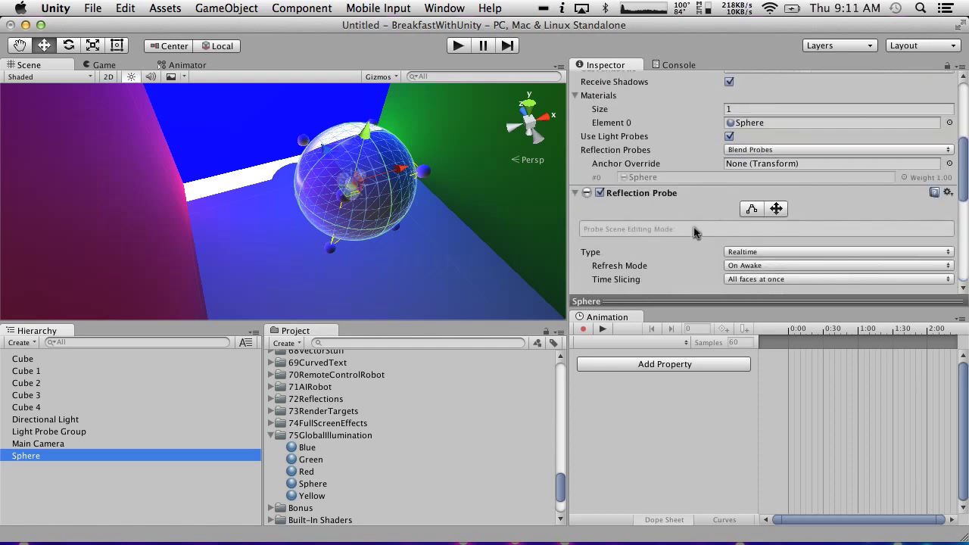
pyautogui.click(772, 183)
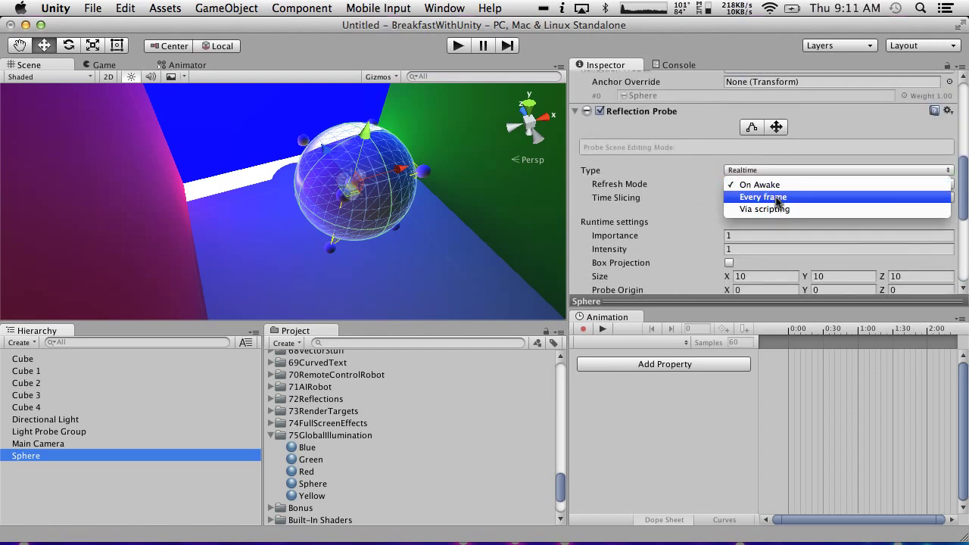
pyautogui.click(778, 198)
pyautogui.scroll(-5, 687, 221)
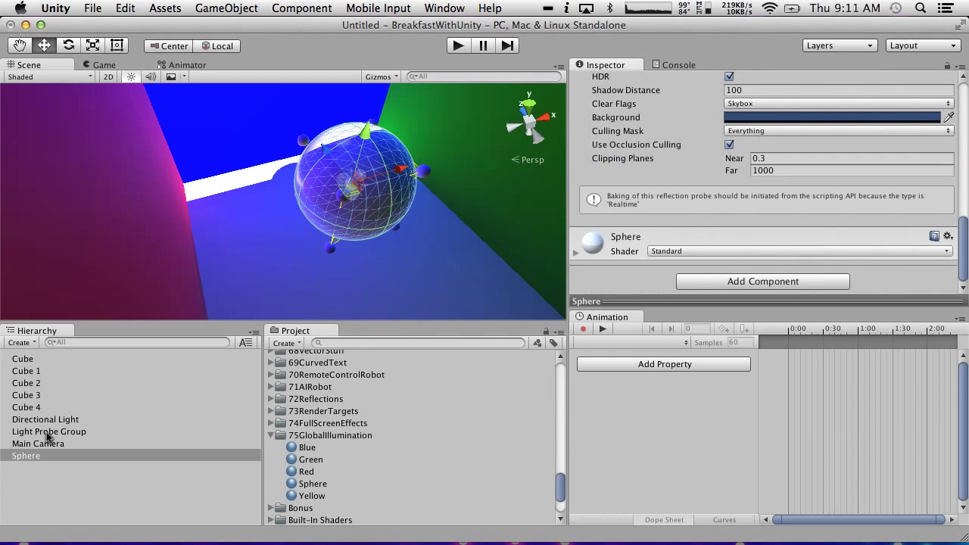
# Duplicate the Light Probe Group and set the copy's Z position to -4.
pyautogui.click(80, 432)
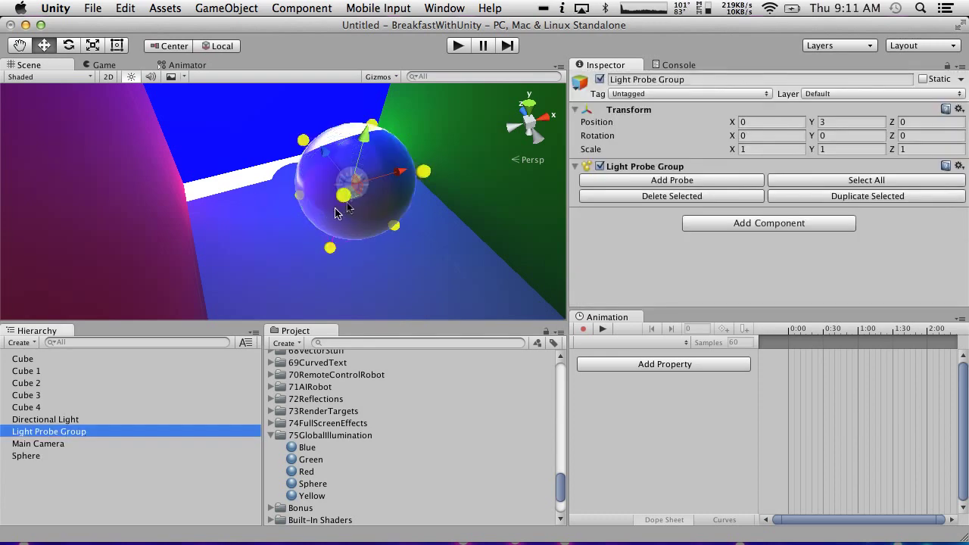
pyautogui.press('super+d')
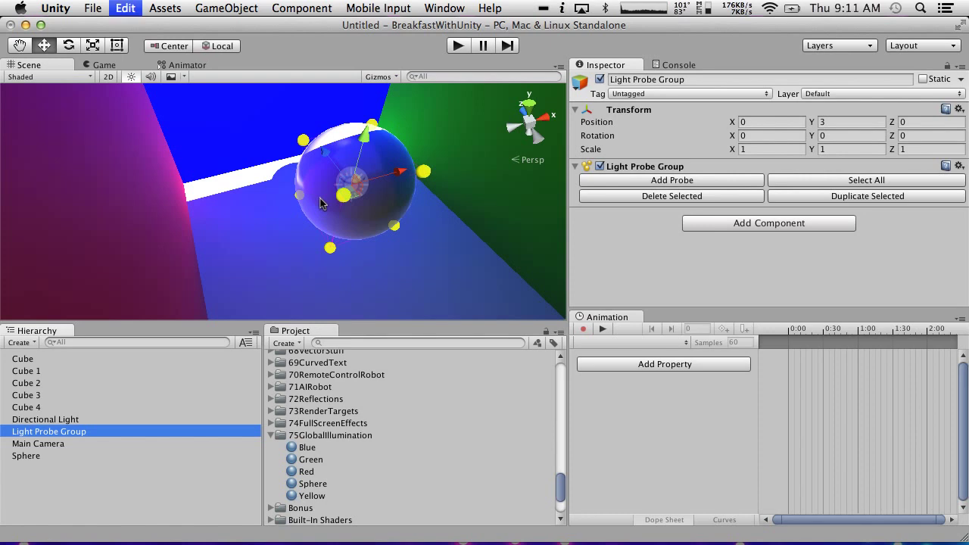
pyautogui.moveTo(320, 157); pyautogui.dragTo(387, 260)
pyautogui.scroll(-3, 384, 225)
pyautogui.click(943, 123)
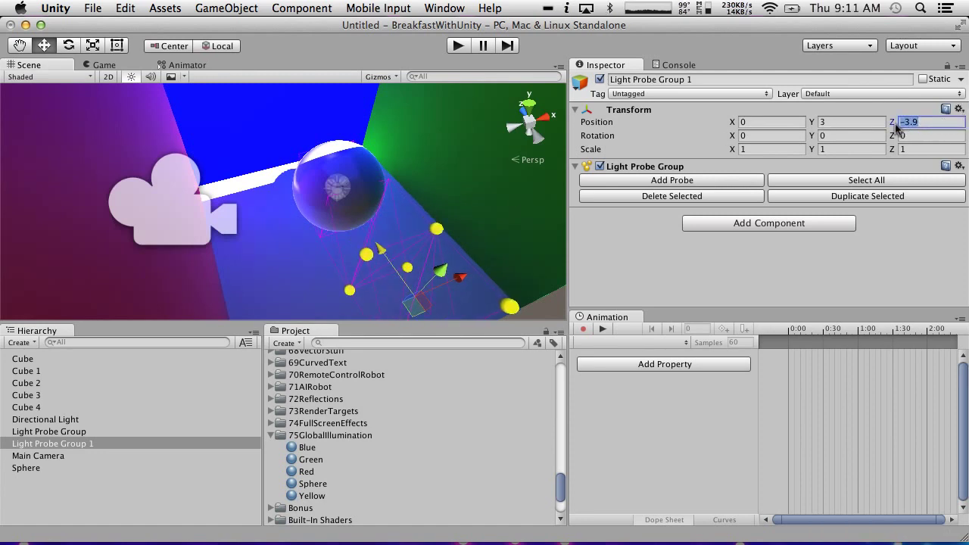
pyautogui.write('-4')
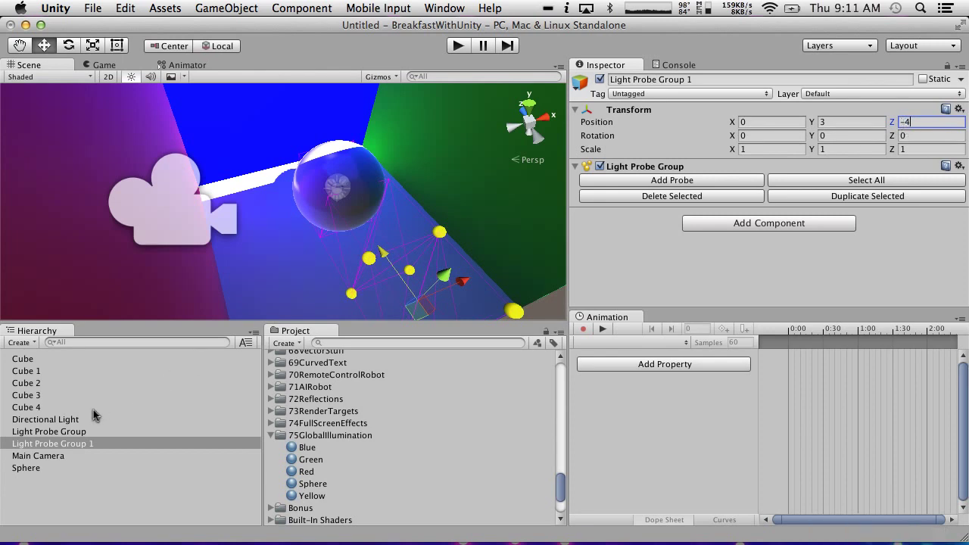
# Duplicate Light Probe Group 1 and set the new group's Z position to 4.
pyautogui.click(63, 438)
pyautogui.click(63, 445)
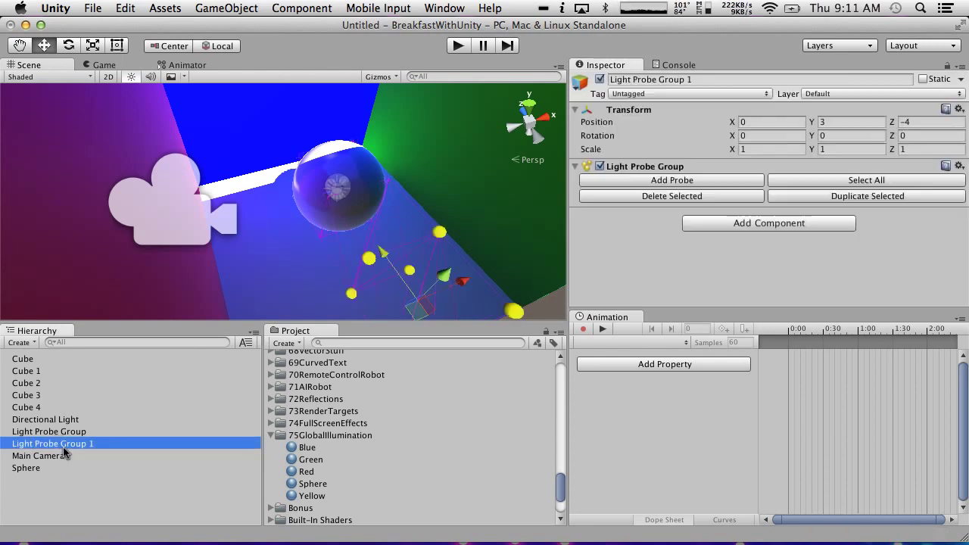
pyautogui.press('super+d')
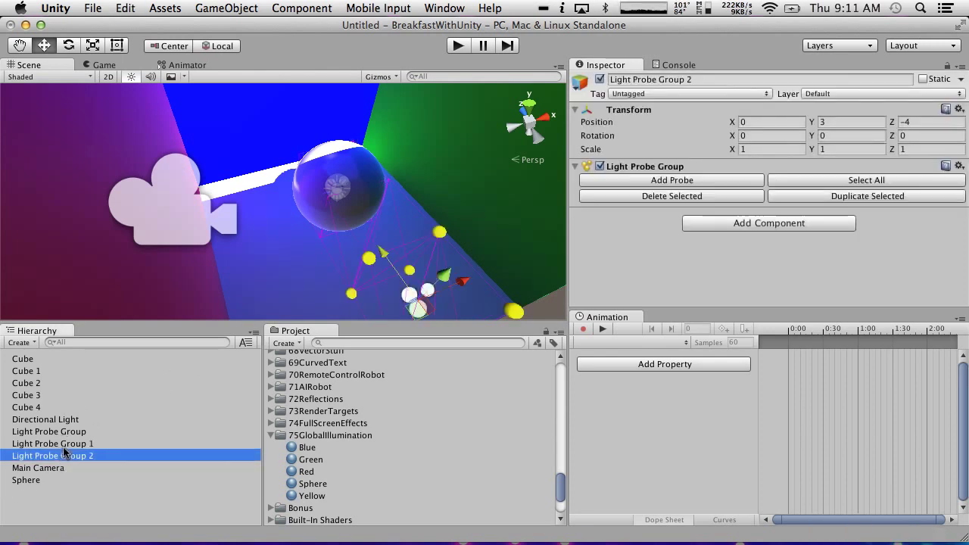
pyautogui.click(934, 122)
pyautogui.write('4')
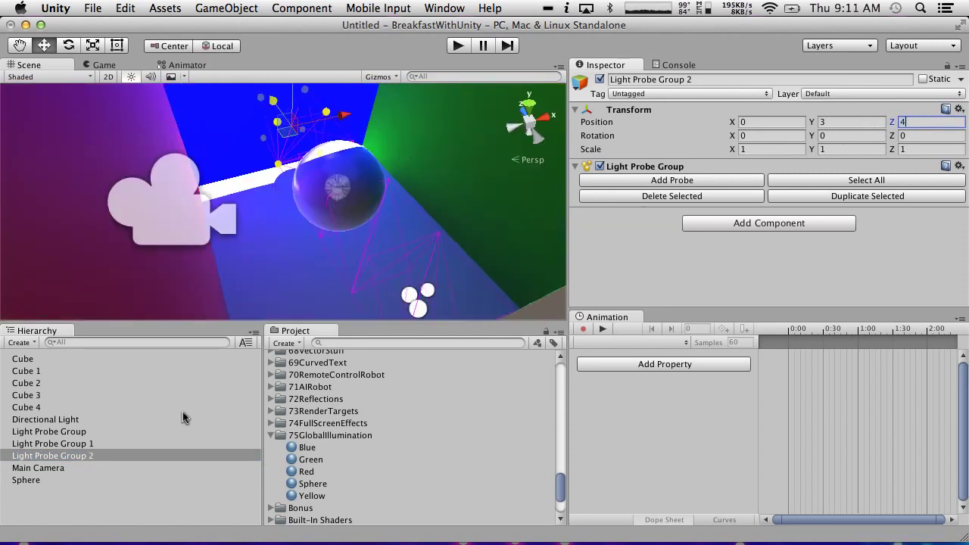
# Run the scene and rotate the Directional Light to about 115 degrees around Y to check the bounced lighting.
pyautogui.click(457, 47)
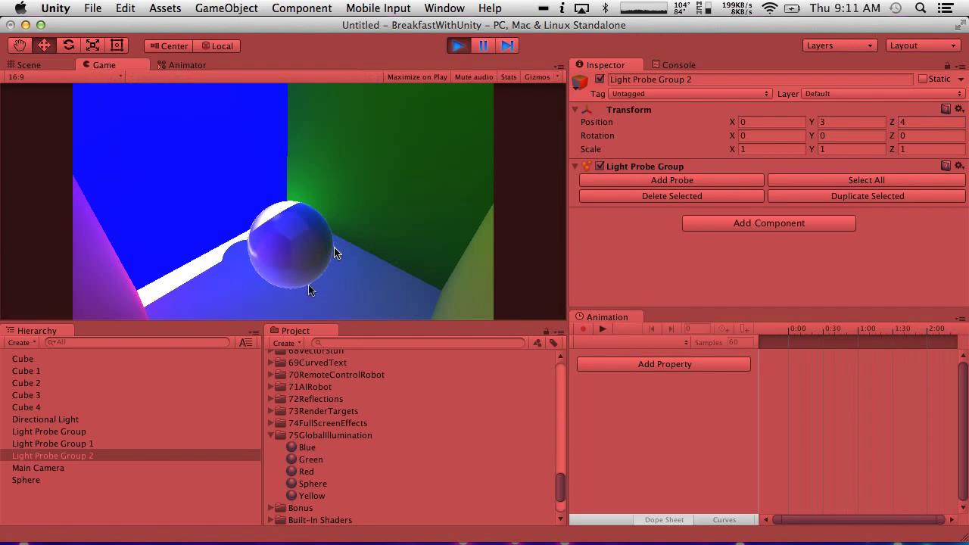
pyautogui.click(37, 481)
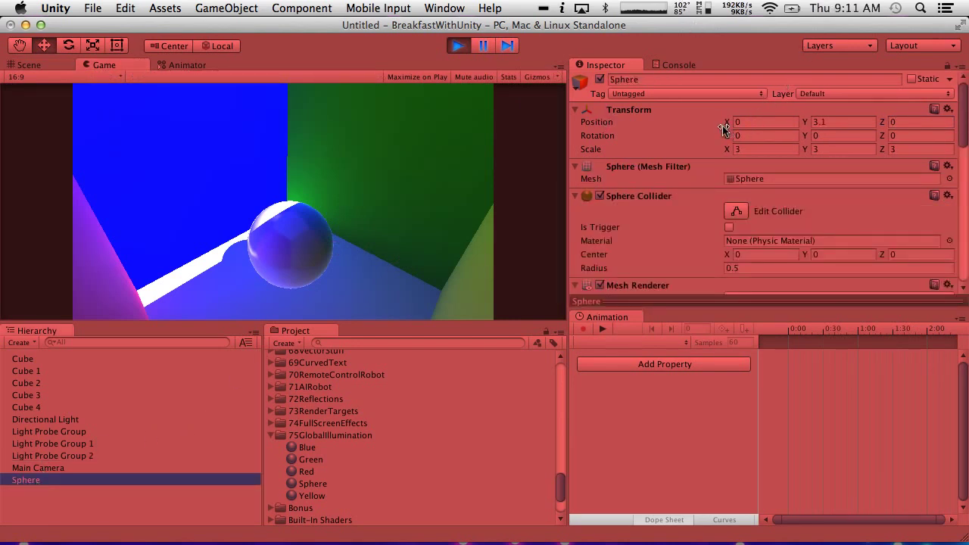
pyautogui.click(49, 421)
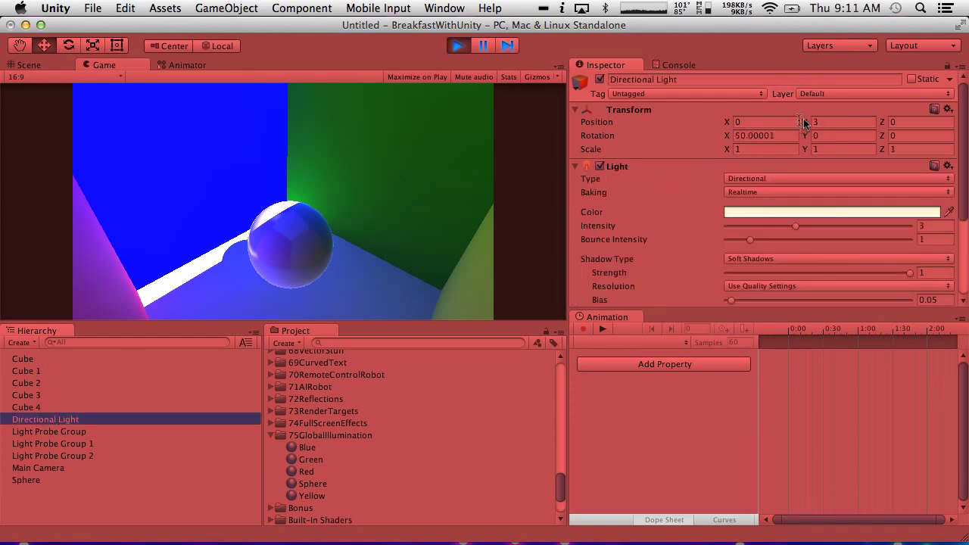
pyautogui.moveTo(803, 137); pyautogui.dragTo(881, 137)
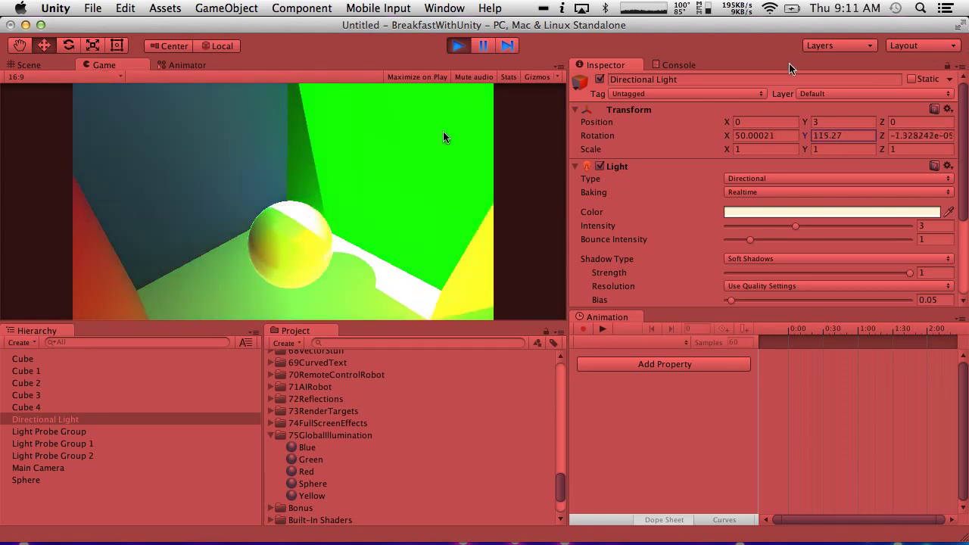
# Test the running scene by moving the Sphere to X 0.17 and along Z, reset its Z to 0, and stop playback.
pyautogui.click(33, 479)
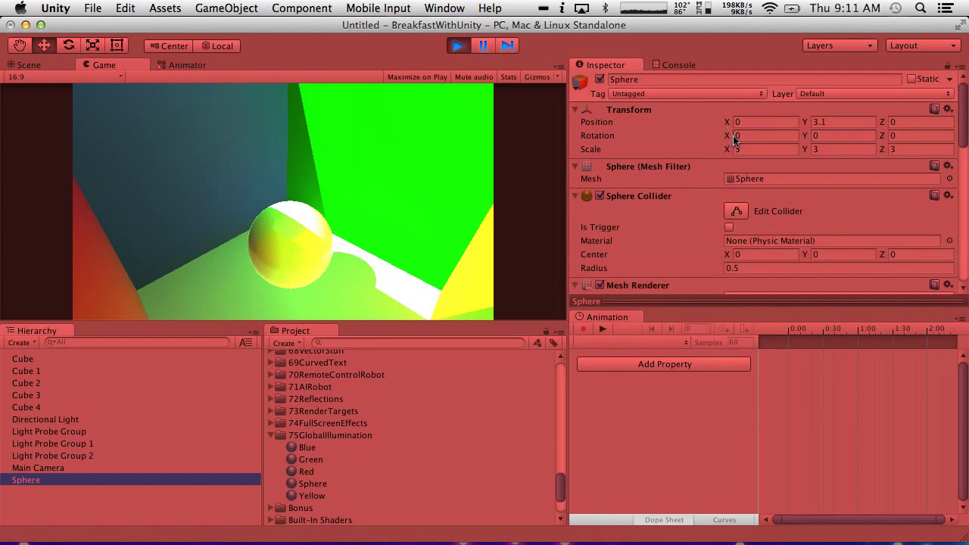
pyautogui.moveTo(730, 122); pyautogui.dragTo(769, 132)
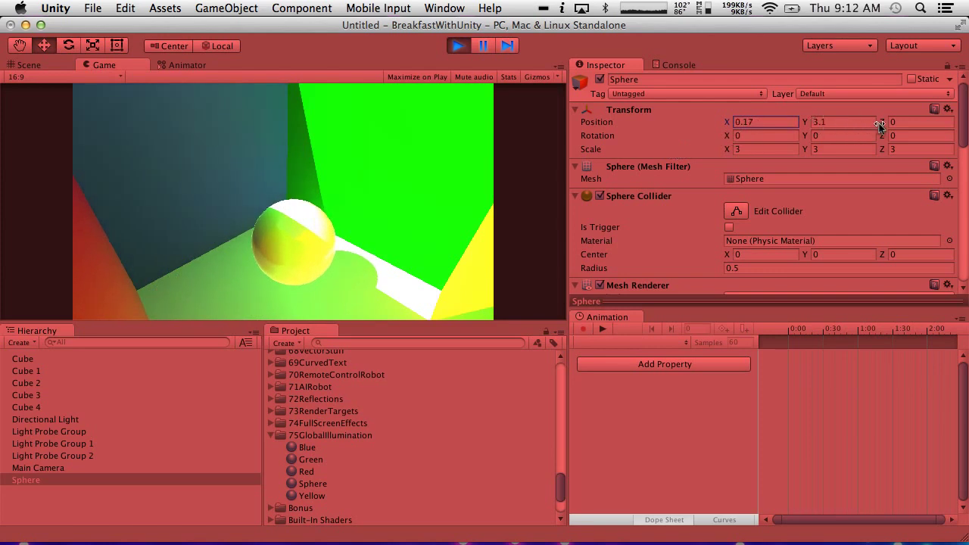
pyautogui.moveTo(890, 126)
pyautogui.mouseDown()
pyautogui.moveTo(796, 117)
pyautogui.moveTo(935, 111)
pyautogui.moveTo(772, 110)
pyautogui.moveTo(965, 113)
pyautogui.moveTo(825, 113)
pyautogui.moveTo(949, 122)
pyautogui.moveTo(938, 123)
pyautogui.moveTo(817, 103)
pyautogui.moveTo(893, 119)
pyautogui.moveTo(836, 119)
pyautogui.moveTo(872, 115)
pyautogui.moveTo(901, 126)
pyautogui.moveTo(759, 121)
pyautogui.moveTo(899, 122)
pyautogui.mouseUp()
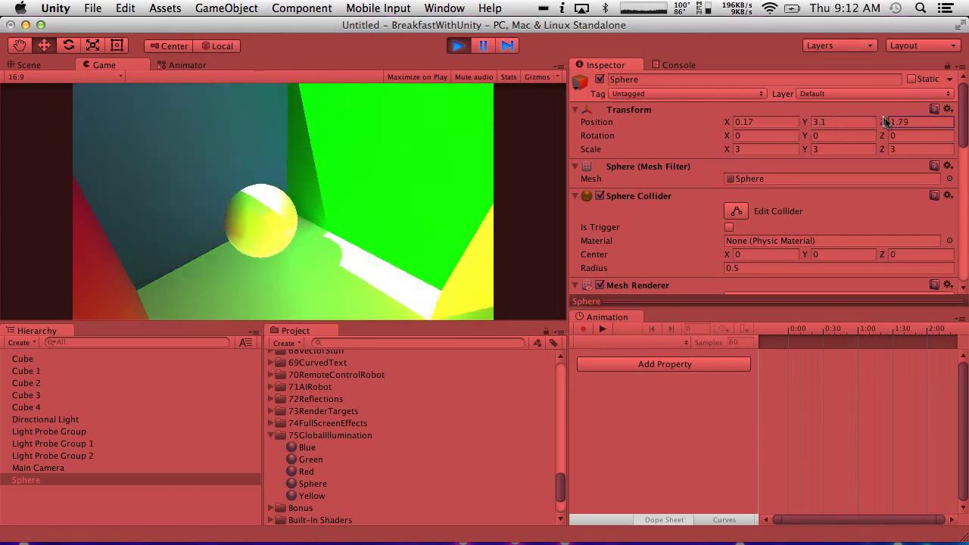
pyautogui.click(899, 120)
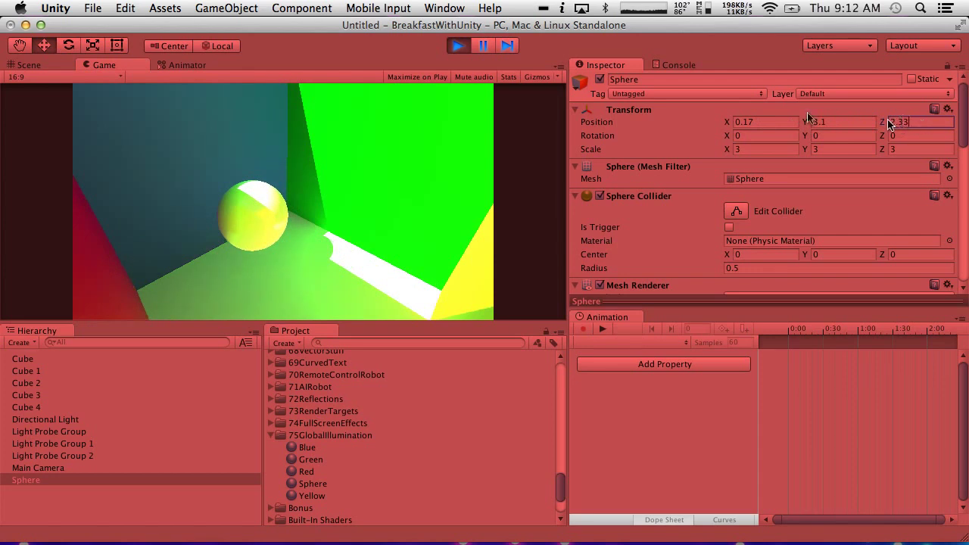
pyautogui.write('0')
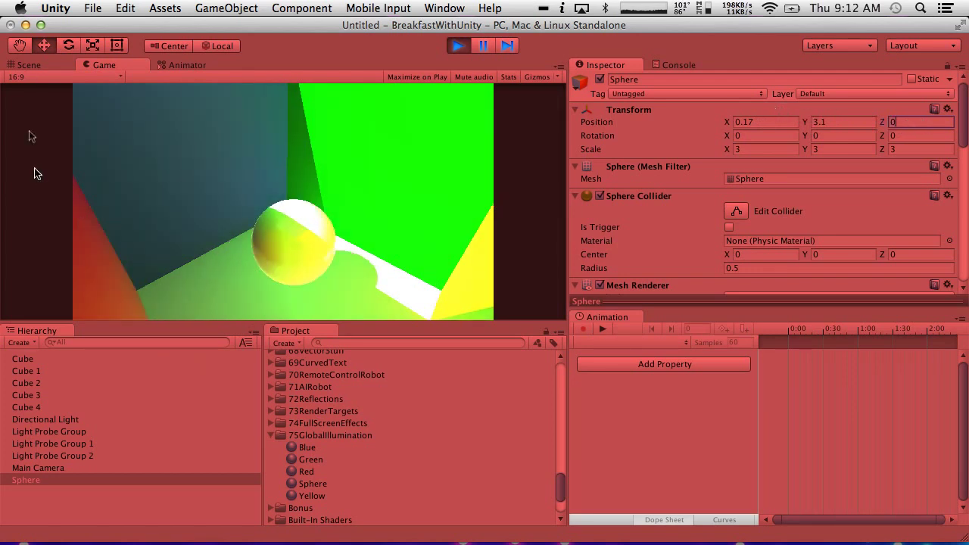
pyautogui.click(32, 65)
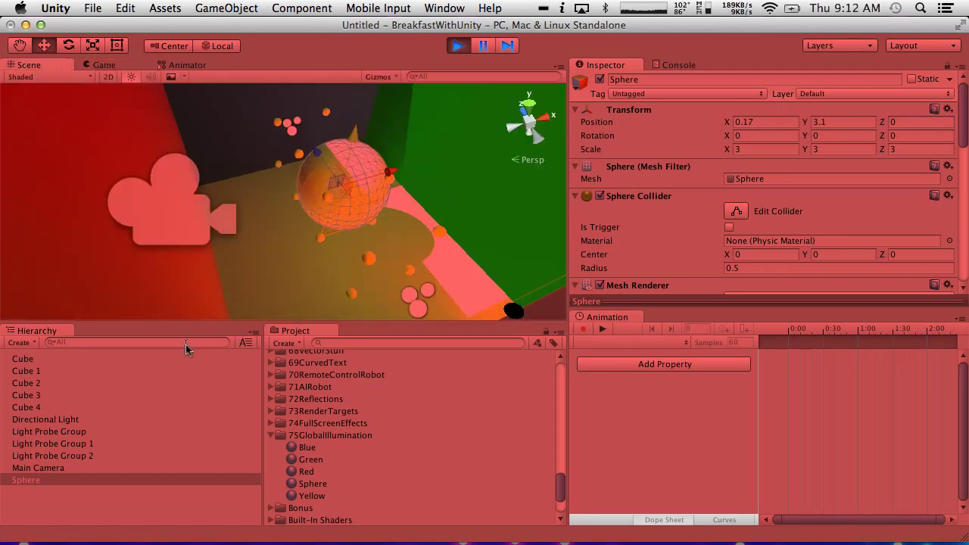
pyautogui.click(457, 45)
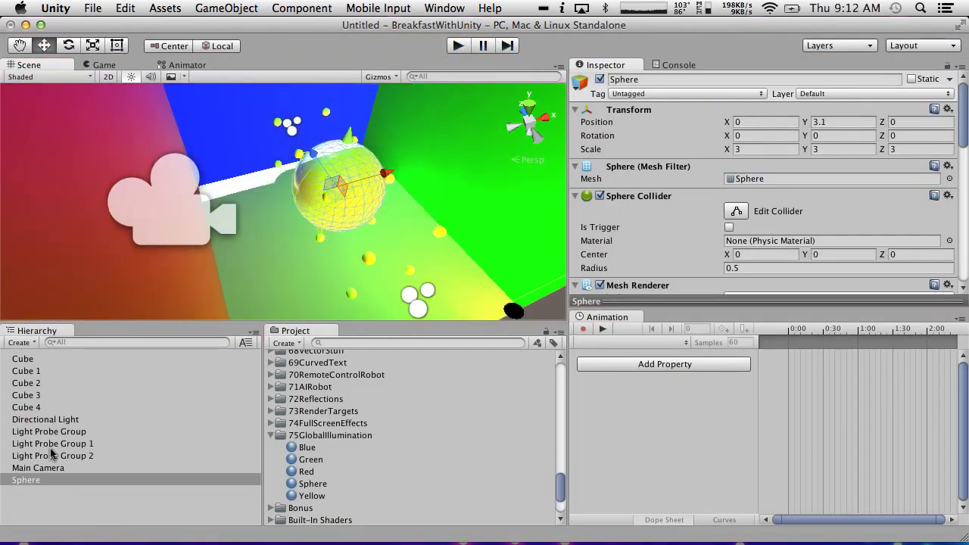
# Duplicate Light Probe Group 2 and set the copy's Z position to 3.
pyautogui.click(71, 457)
pyautogui.press('super+d')
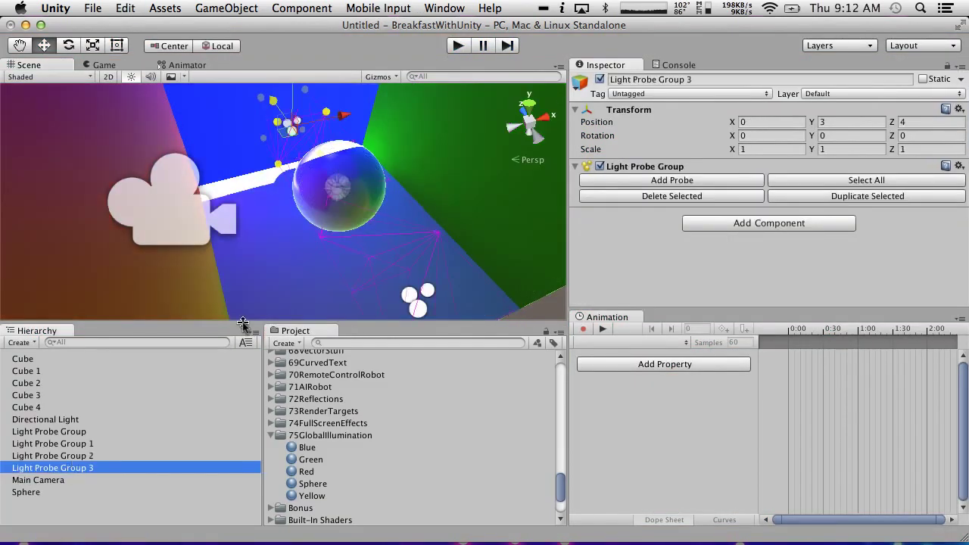
pyautogui.keyDown('alt'); pyautogui.moveTo(485, 144); pyautogui.dragTo(212, 201); pyautogui.keyUp('alt')
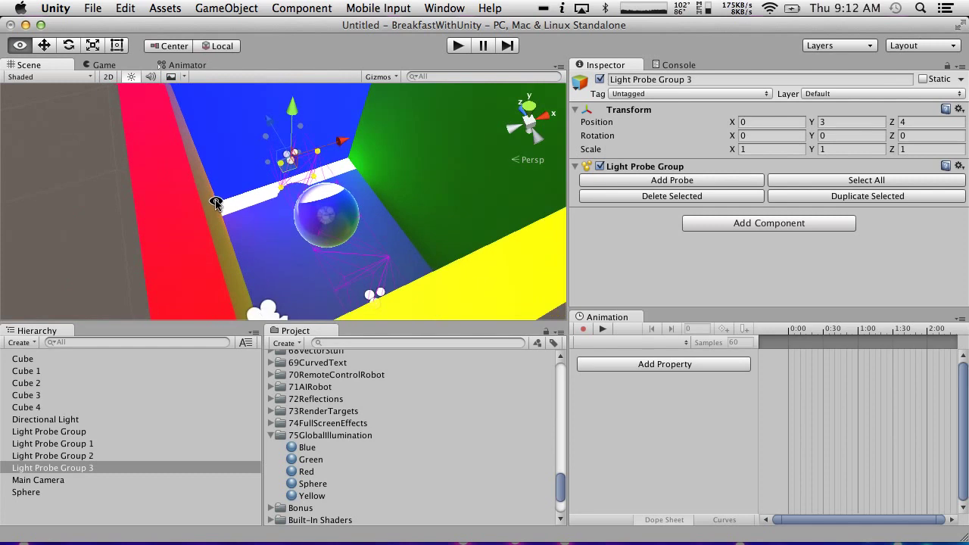
pyautogui.click(930, 122)
pyautogui.write('3')
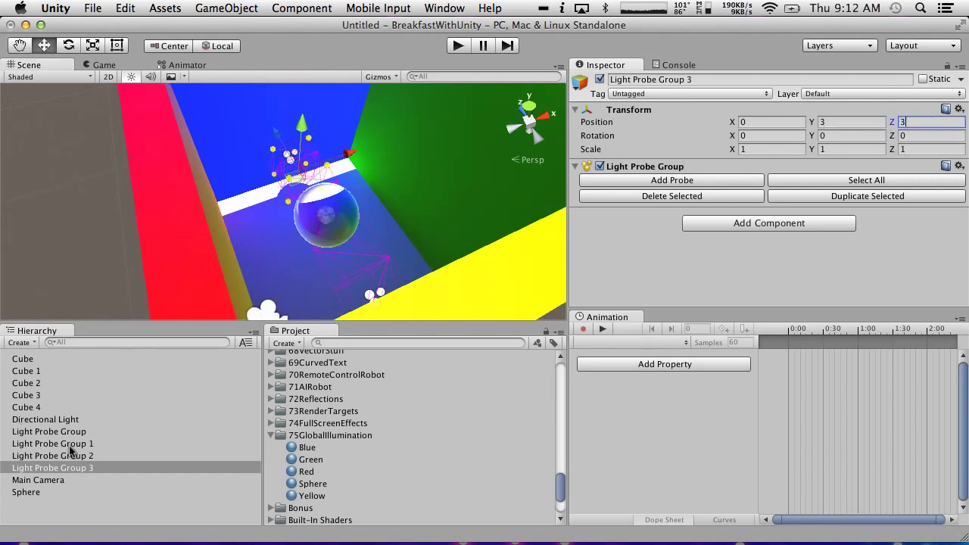
# Reposition Light Probe Group 2 to X 3 and Z 0, beside the green wall.
pyautogui.click(71, 454)
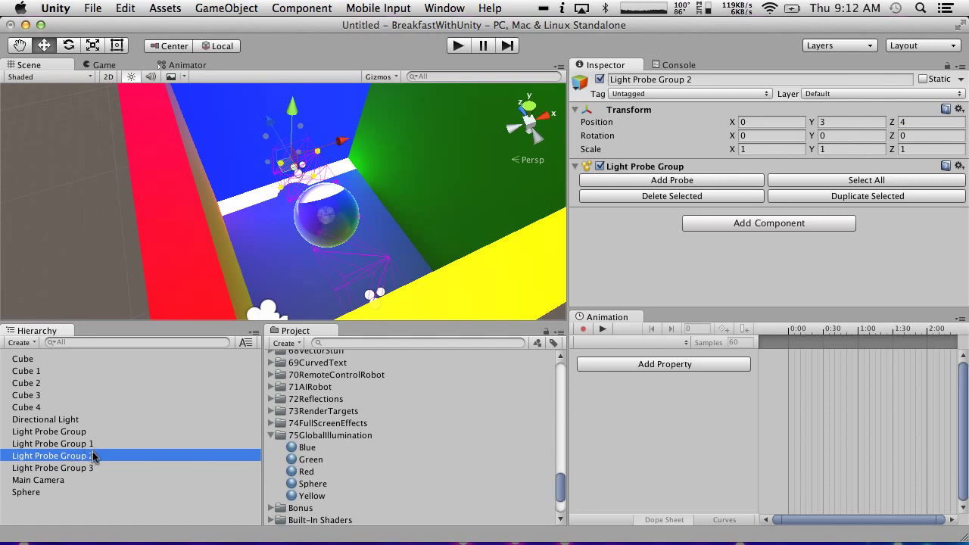
pyautogui.click(91, 446)
pyautogui.click(91, 456)
pyautogui.click(772, 122)
pyautogui.write('3')
pyautogui.click(920, 123)
pyautogui.write('0')
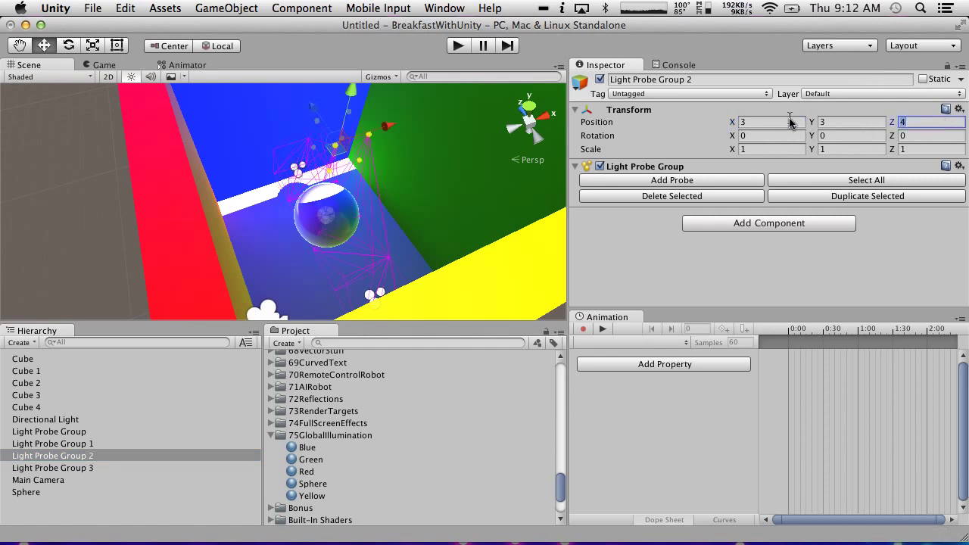
# Duplicate Light Probe Group 3 and position the copy at X -3 and Z 0, on the red wall's side.
pyautogui.click(93, 468)
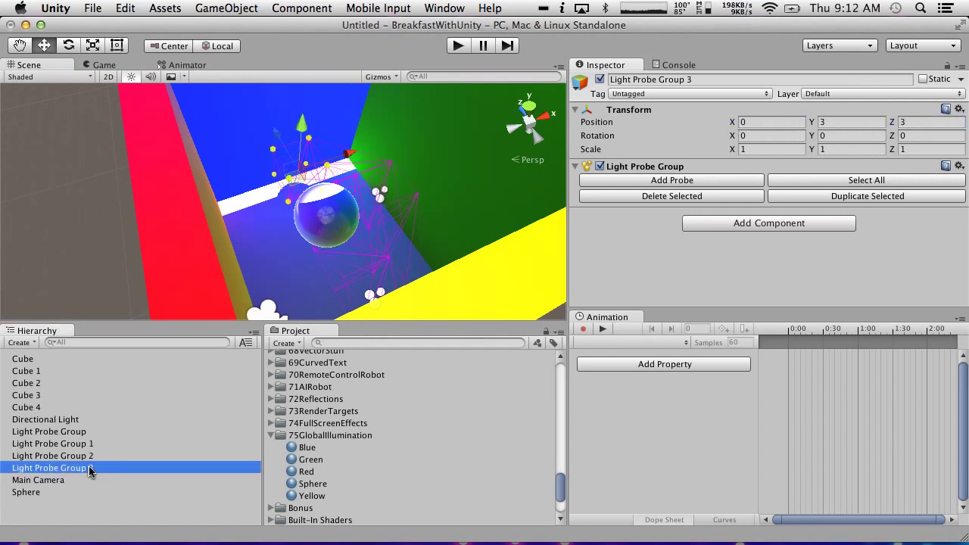
pyautogui.press('super+d')
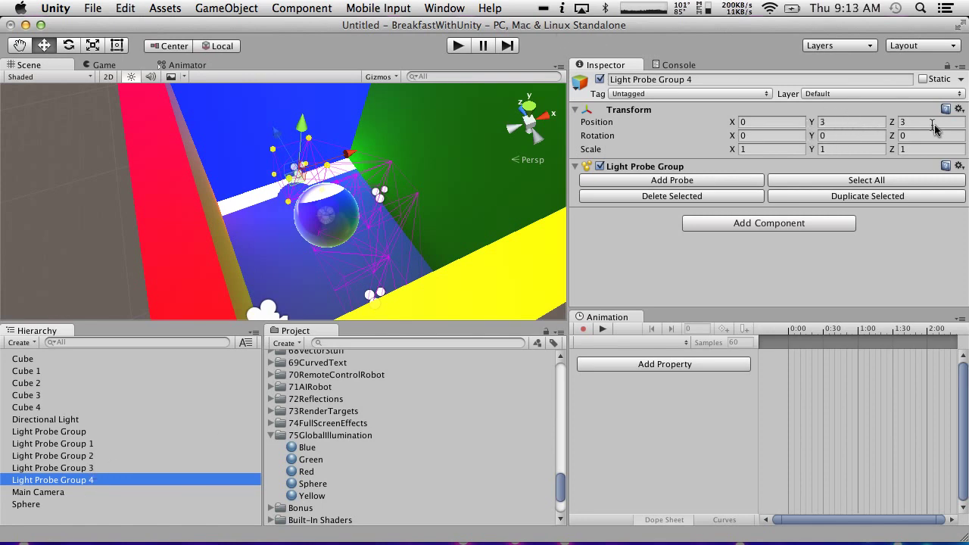
pyautogui.click(787, 122)
pyautogui.write('3')
pyautogui.press('Tab')
pyautogui.press('Tab')
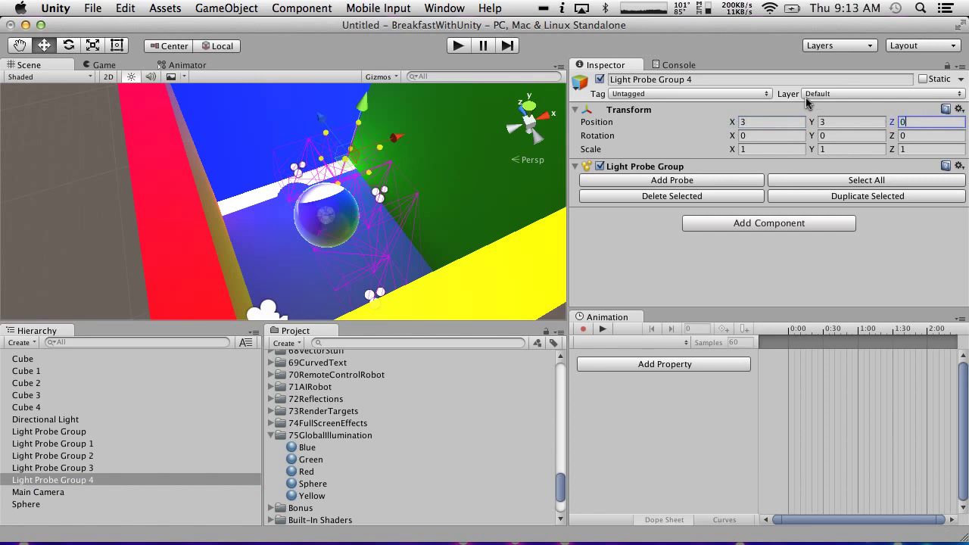
pyautogui.click(791, 121)
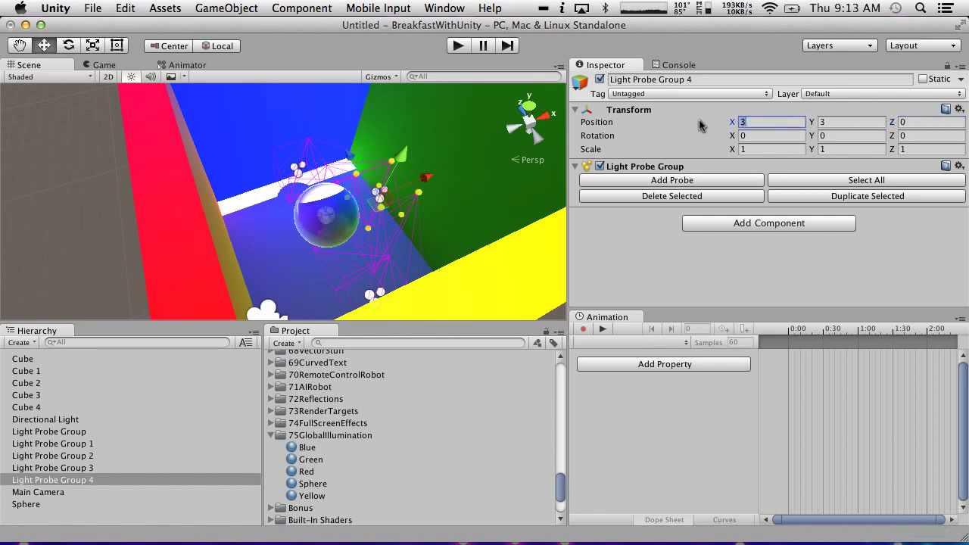
pyautogui.write('-3')
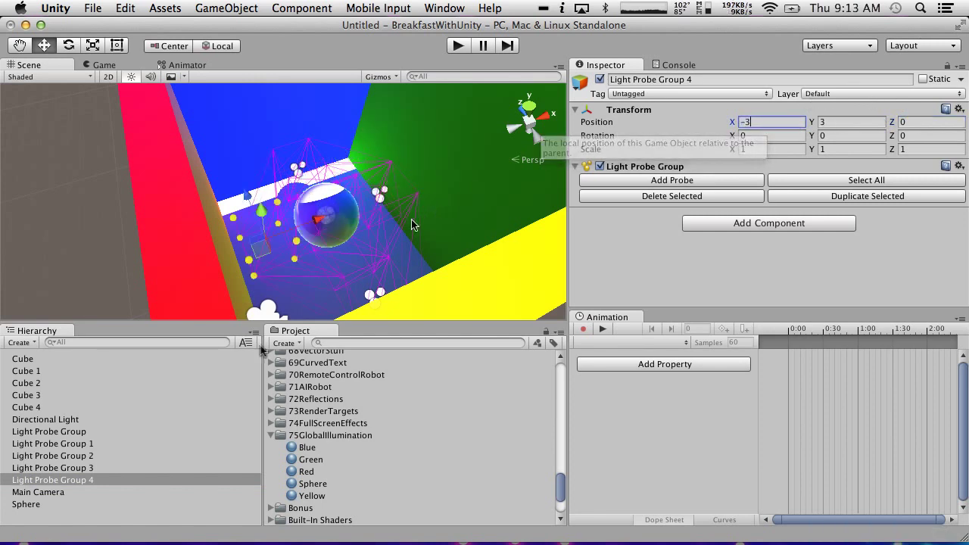
# Set the Z position of Light Probe Group 1 to -3.
pyautogui.click(78, 469)
pyautogui.press('Up')
pyautogui.press('Up')
pyautogui.press('Up')
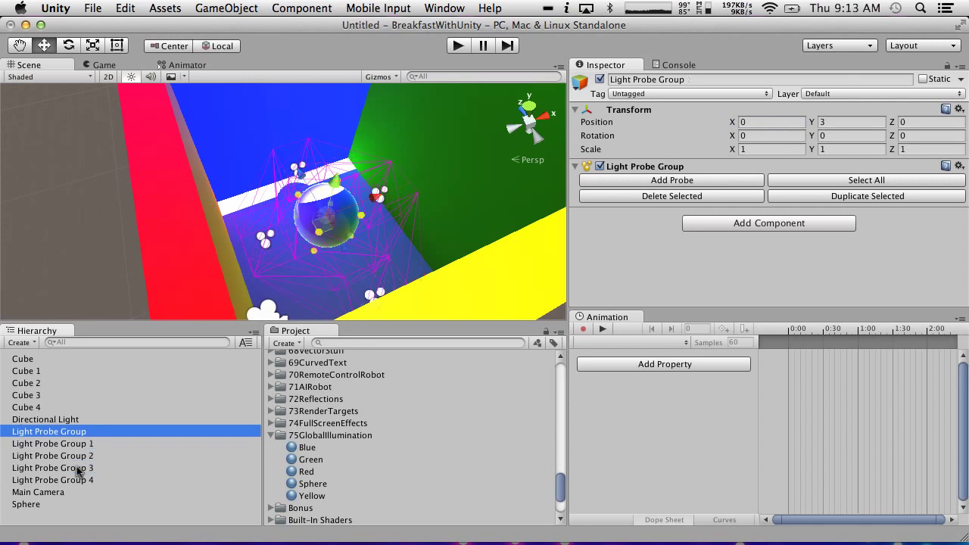
pyautogui.press('Down')
pyautogui.click(905, 122)
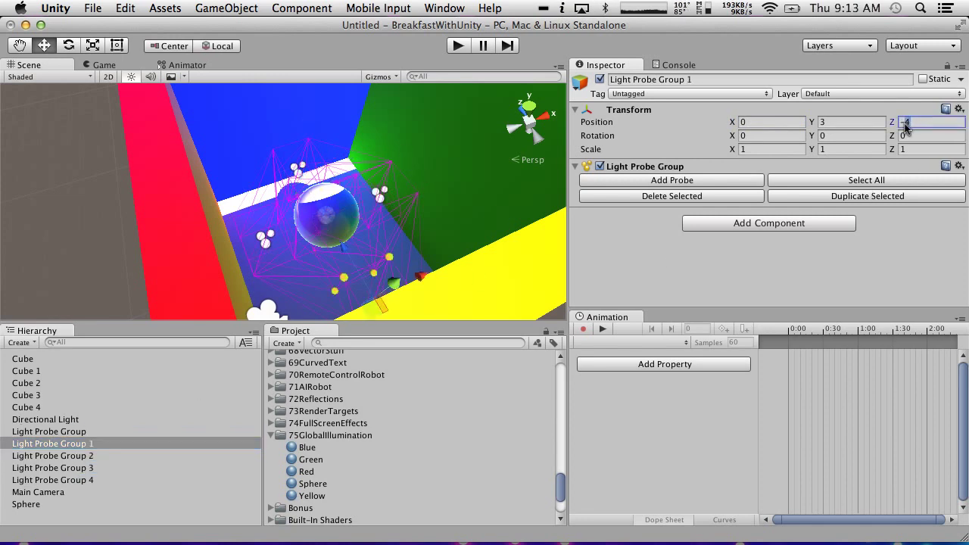
pyautogui.write('-3')
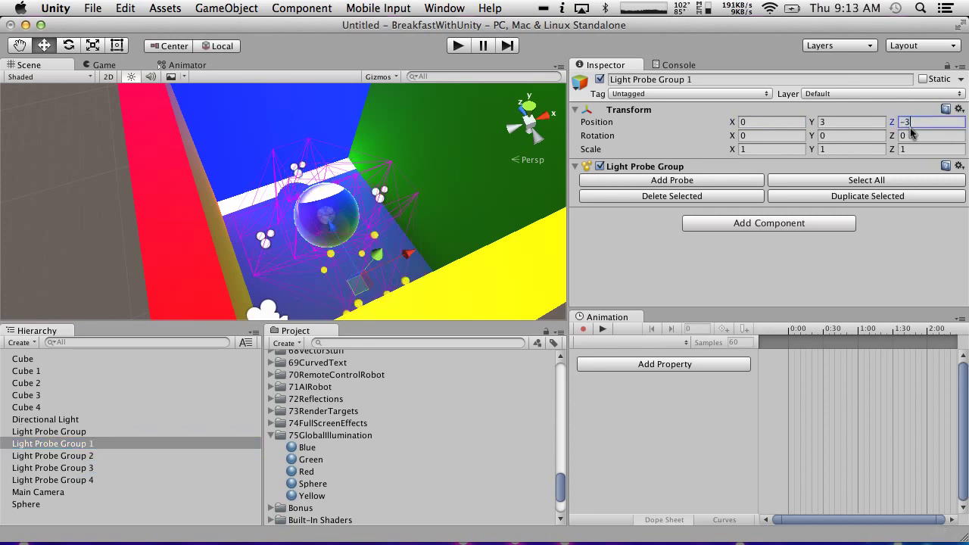
# Run the scene, inspect the probe layout, and move the Sphere to X 1.5 to test its lighting and reflections.
pyautogui.keyDown('alt'); pyautogui.moveTo(420, 196); pyautogui.dragTo(401, 182); pyautogui.keyUp('alt')
pyautogui.click(456, 46)
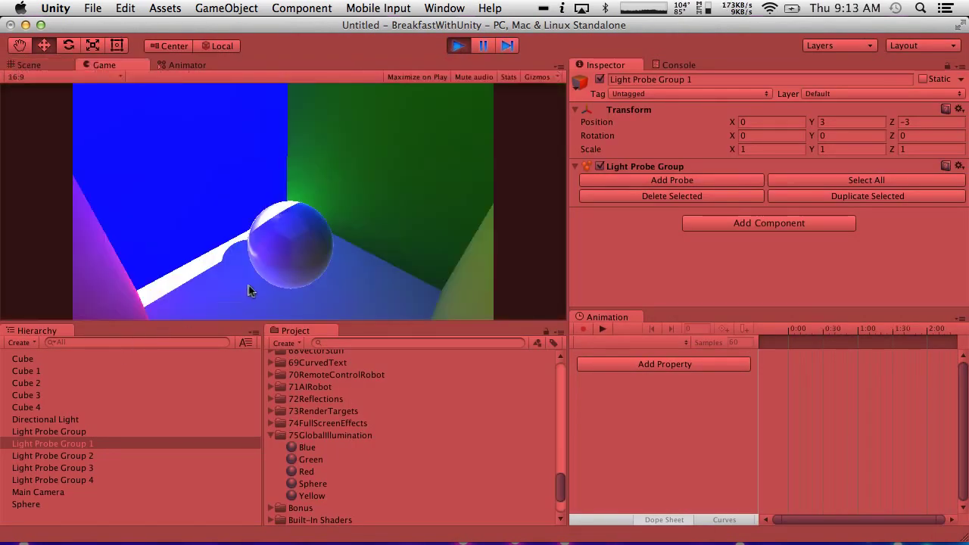
pyautogui.click(29, 65)
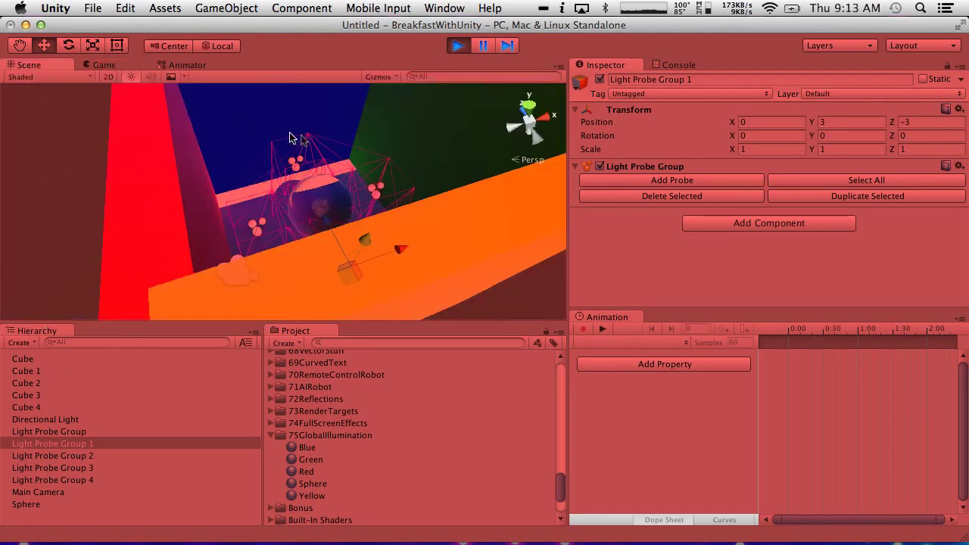
pyautogui.click(98, 65)
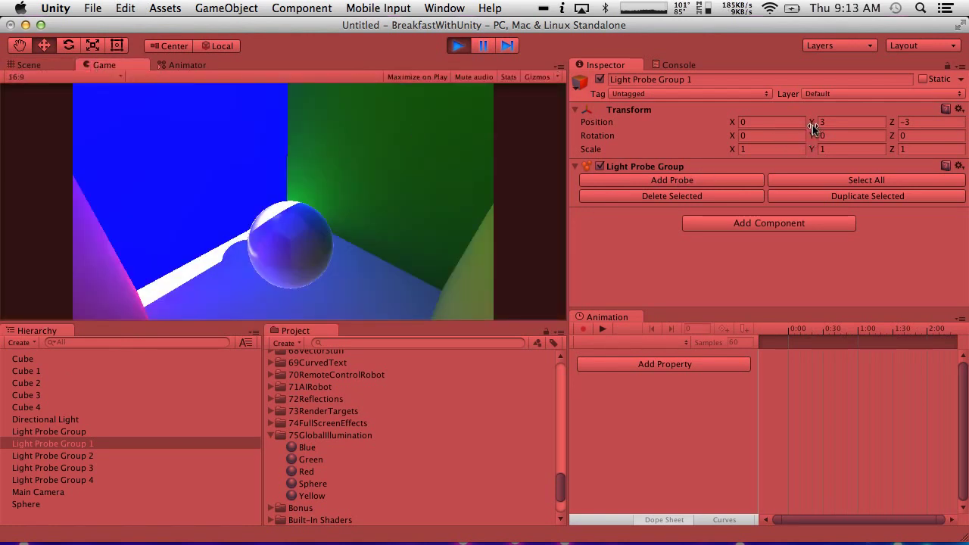
pyautogui.click(30, 504)
pyautogui.moveTo(728, 119); pyautogui.dragTo(775, 140)
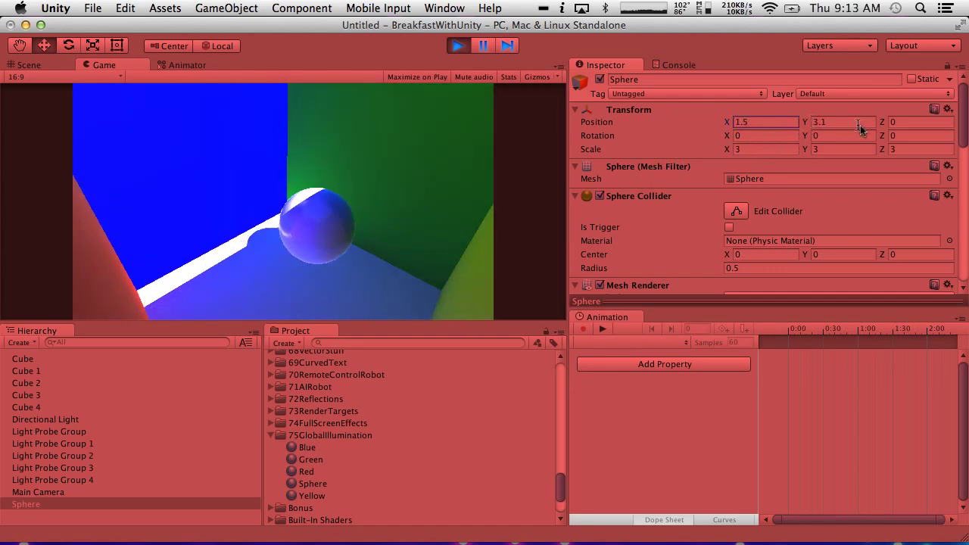
# Test the Sphere's lighting in the running scene at Z -0.23 and X -0.7, and return its X and Z positions to 0.
pyautogui.moveTo(887, 129)
pyautogui.mouseDown()
pyautogui.moveTo(917, 124)
pyautogui.moveTo(796, 100)
pyautogui.moveTo(937, 123)
pyautogui.moveTo(892, 127)
pyautogui.mouseUp()
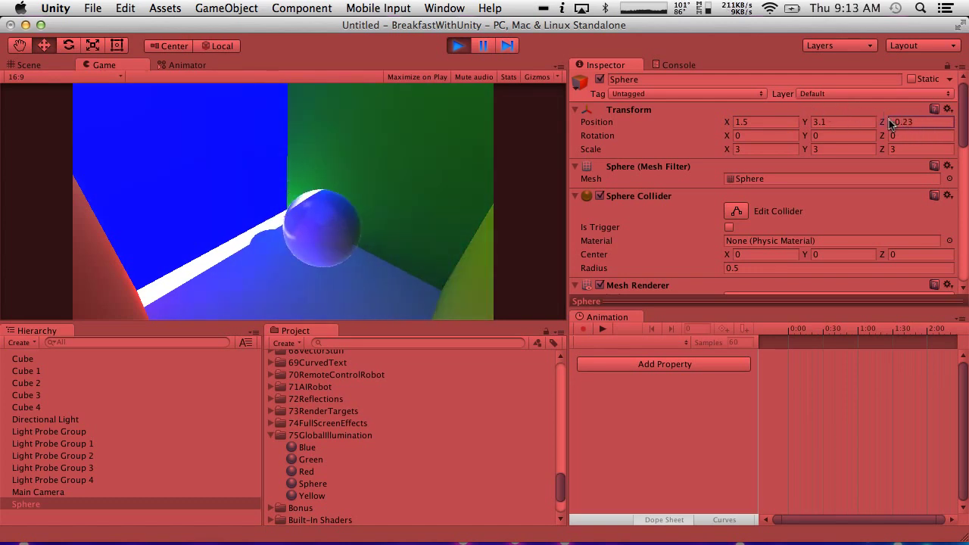
pyautogui.moveTo(731, 122); pyautogui.dragTo(668, 129)
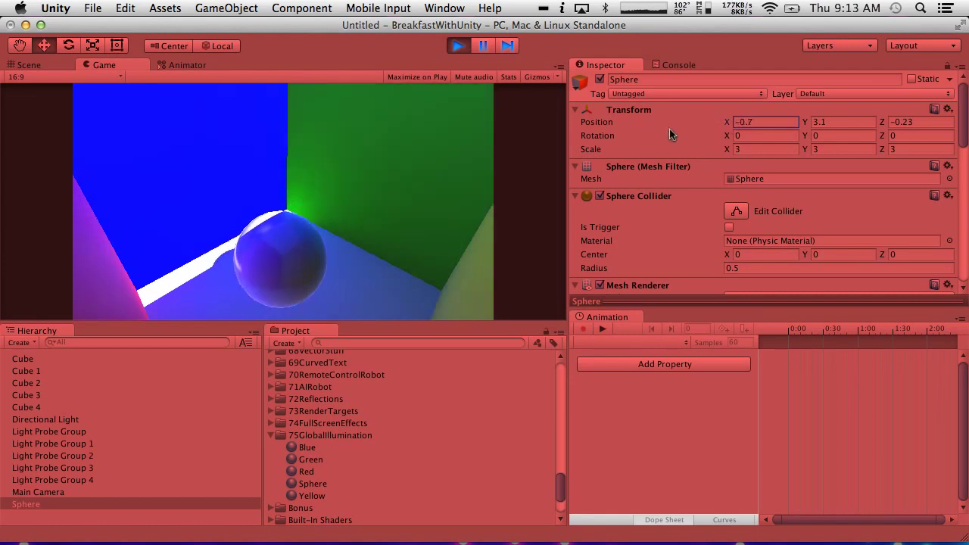
pyautogui.click(752, 123)
pyautogui.write('0')
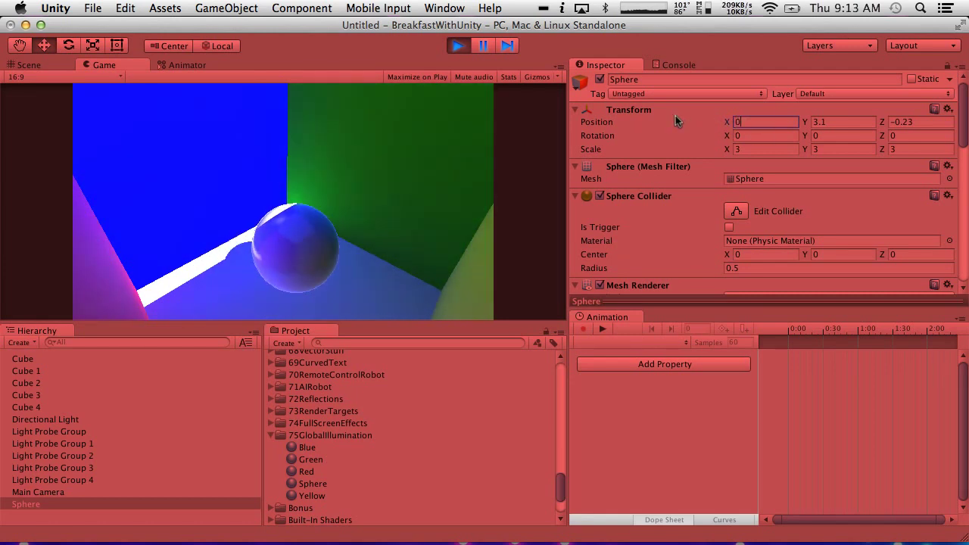
pyautogui.click(937, 121)
pyautogui.write('0')
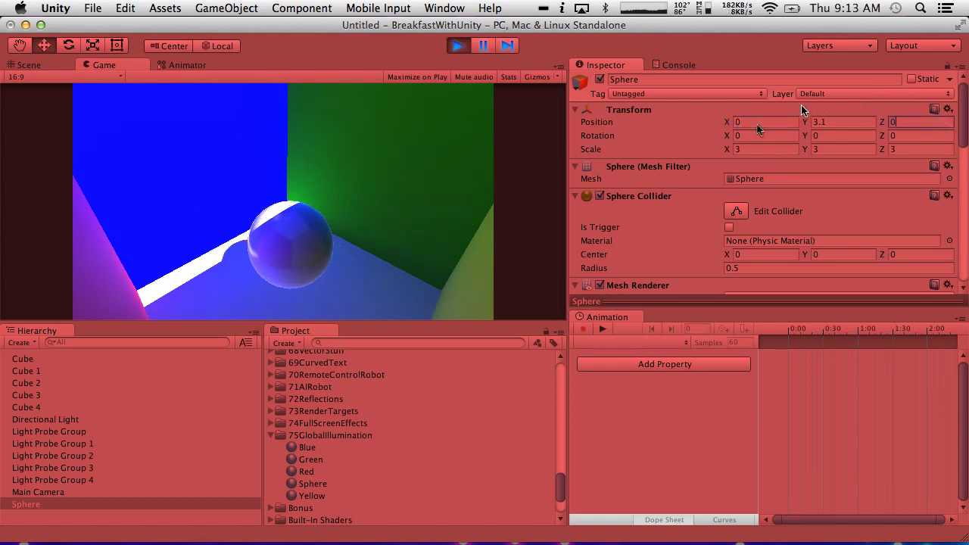
# Sweep the Directional Light's Y rotation to about 356.76 in the running scene to watch the bounced lighting, and stop the scene.
pyautogui.click(46, 419)
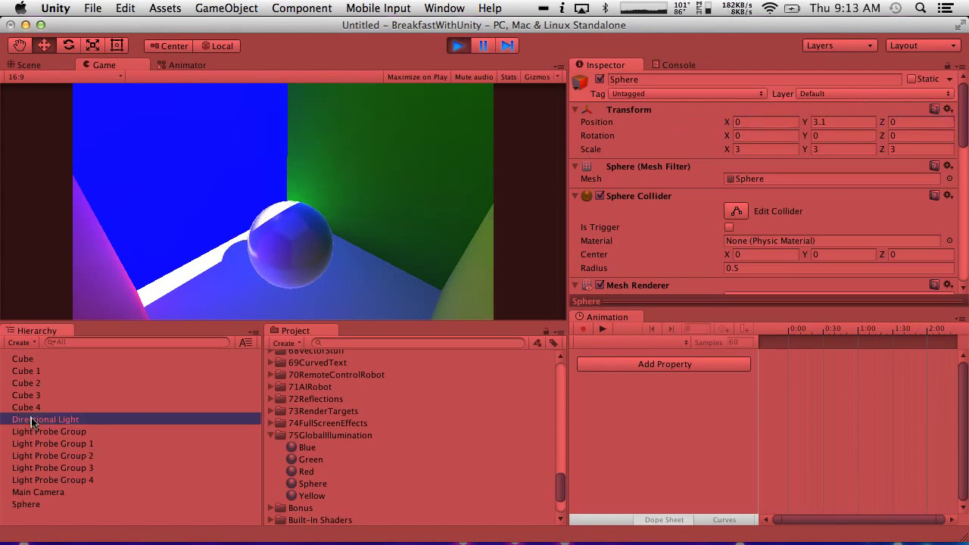
pyautogui.moveTo(802, 136); pyautogui.dragTo(967, 129)
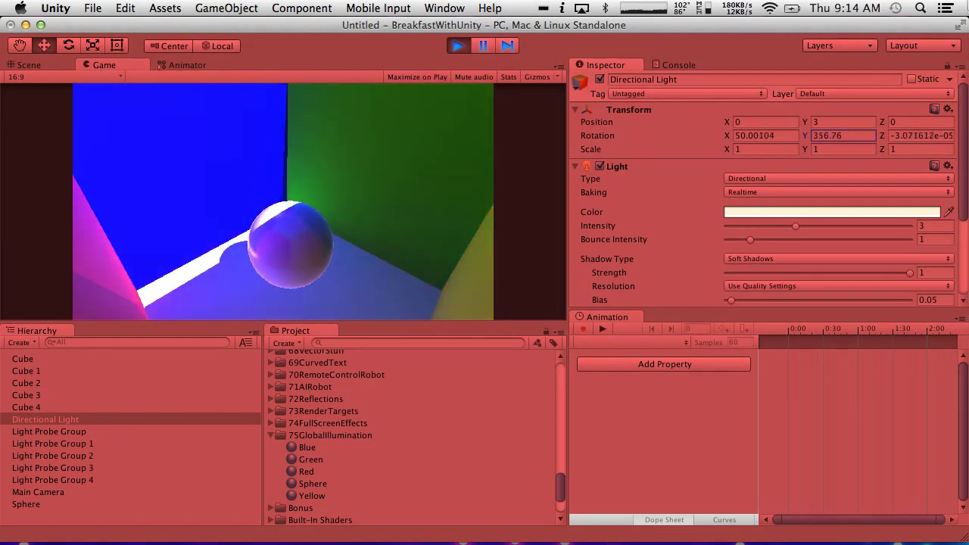
pyautogui.click(459, 46)
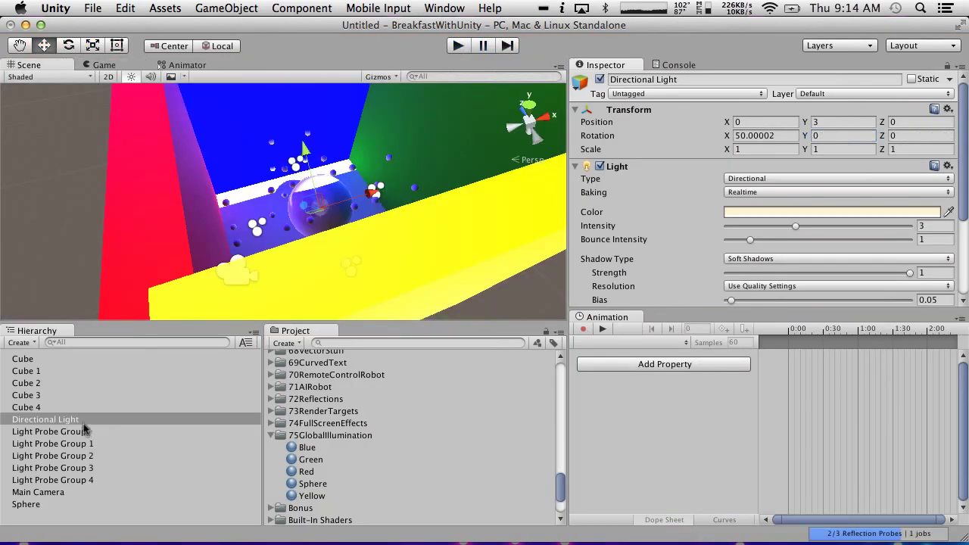
# Create a new animation clip named LightRotation for the Directional Light.
pyautogui.click(584, 329)
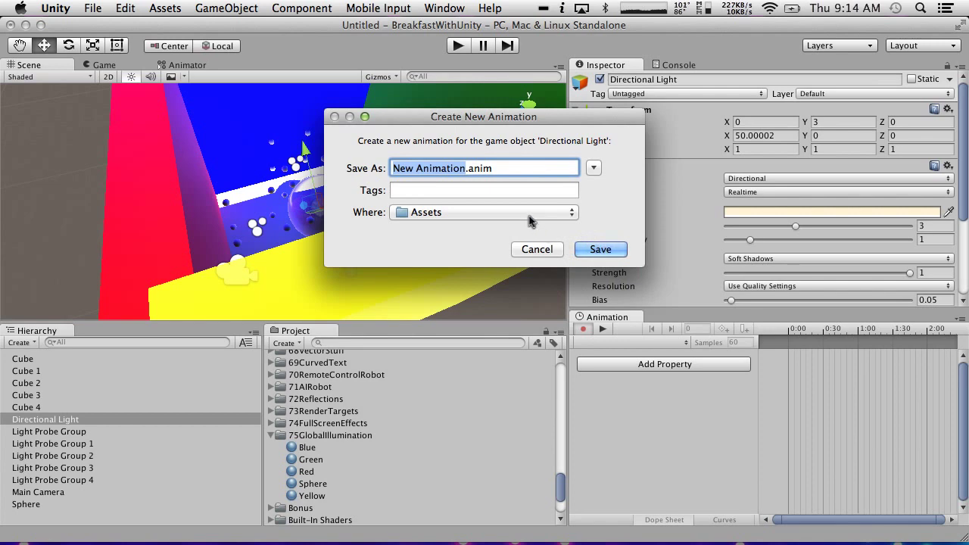
pyautogui.write('LightAnimation')
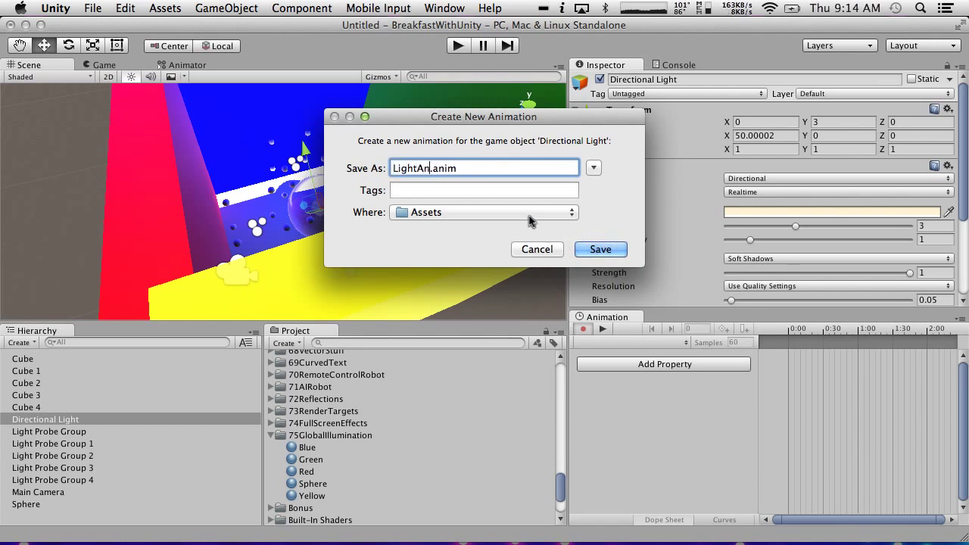
pyautogui.press('BackSpace')
pyautogui.press('BackSpace')
pyautogui.press('BackSpace')
pyautogui.press('BackSpace')
pyautogui.press('BackSpace')
pyautogui.press('BackSpace')
pyautogui.press('BackSpace')
pyautogui.press('BackSpace')
pyautogui.press('BackSpace')
pyautogui.write('Rotation')
pyautogui.press('Return')
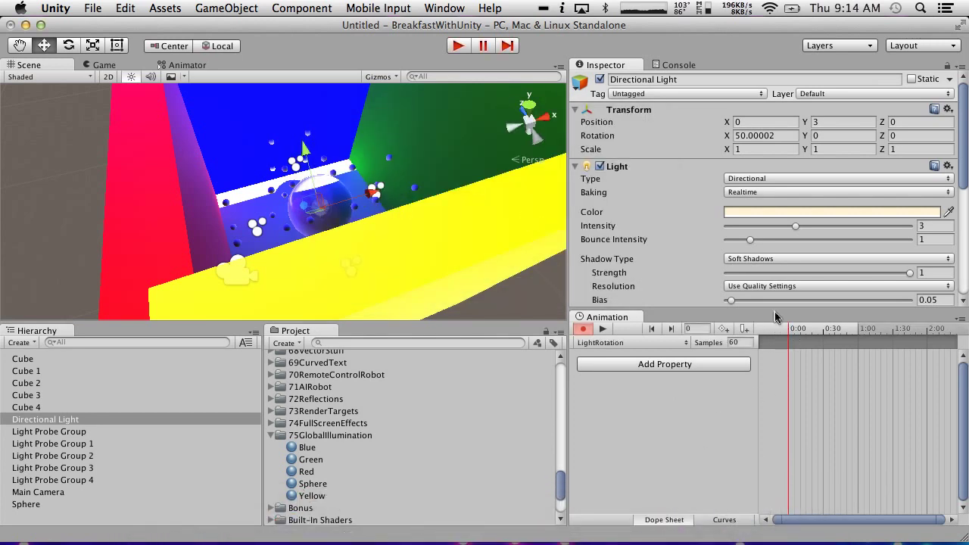
# Record a key at frame 600 with the Directional Light's Y rotation set to 359, and run the scene to preview the animation.
pyautogui.scroll(-8, 843, 347)
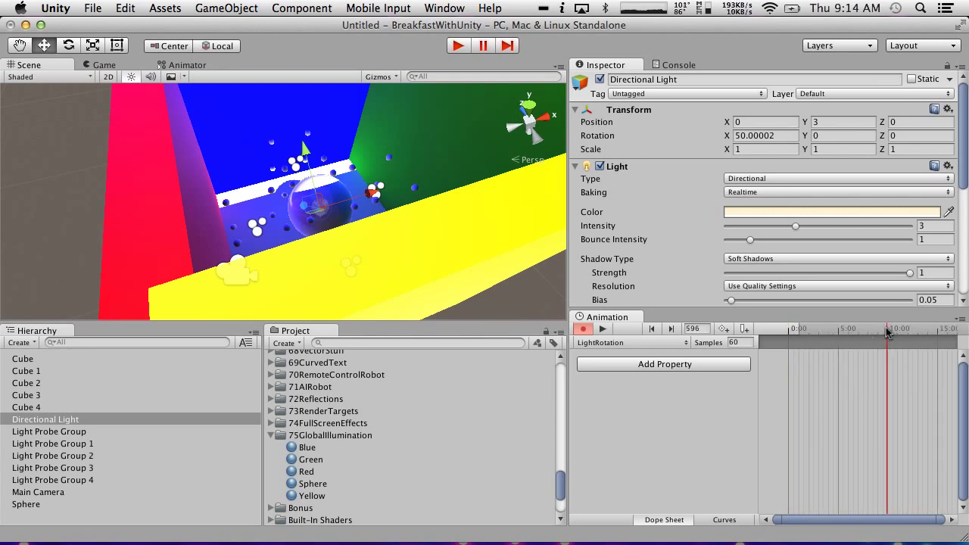
pyautogui.moveTo(886, 331); pyautogui.dragTo(887, 331)
pyautogui.click(653, 328)
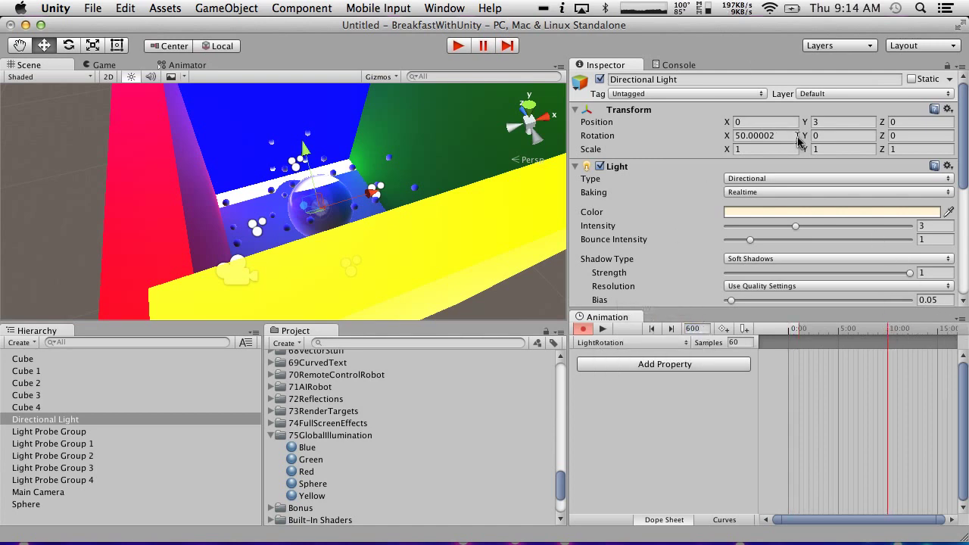
pyautogui.click(818, 137)
pyautogui.write('359')
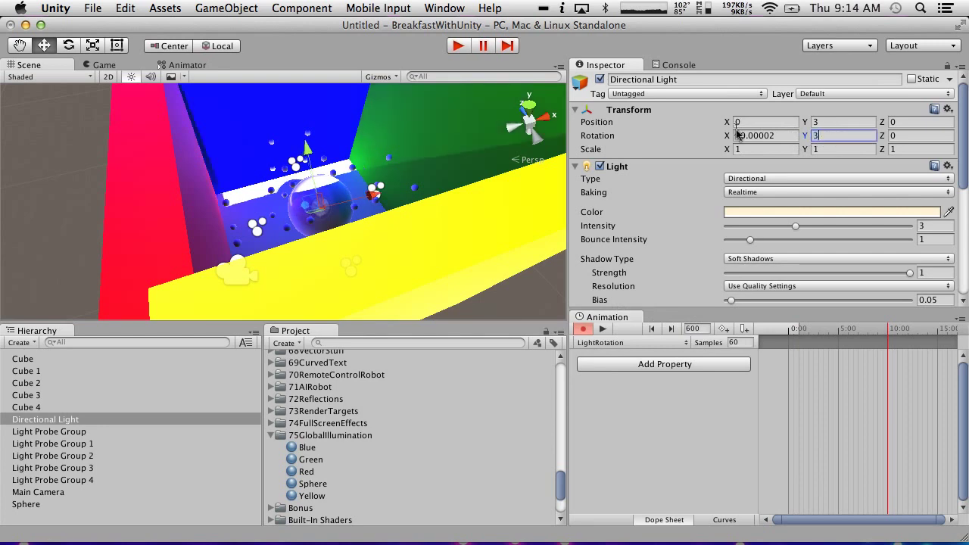
pyautogui.press('Return')
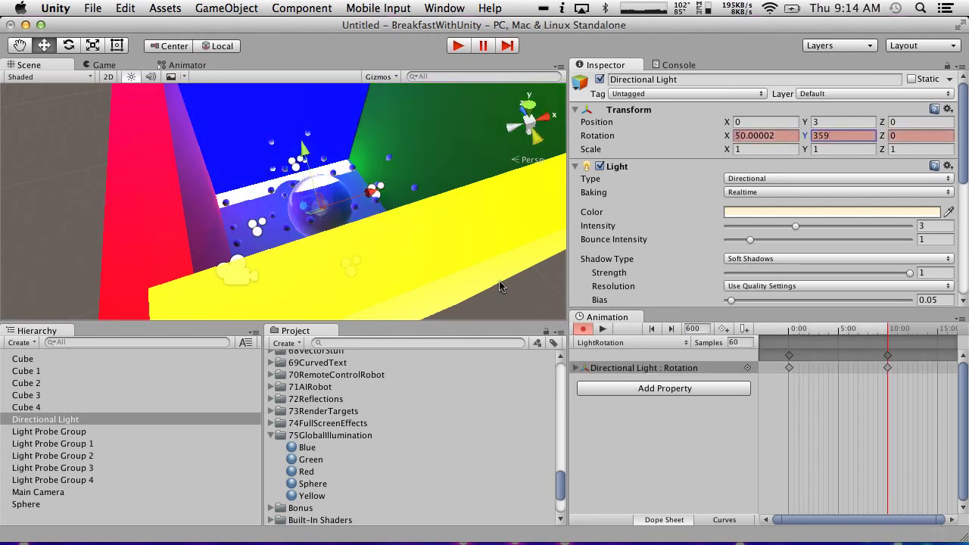
pyautogui.click(458, 45)
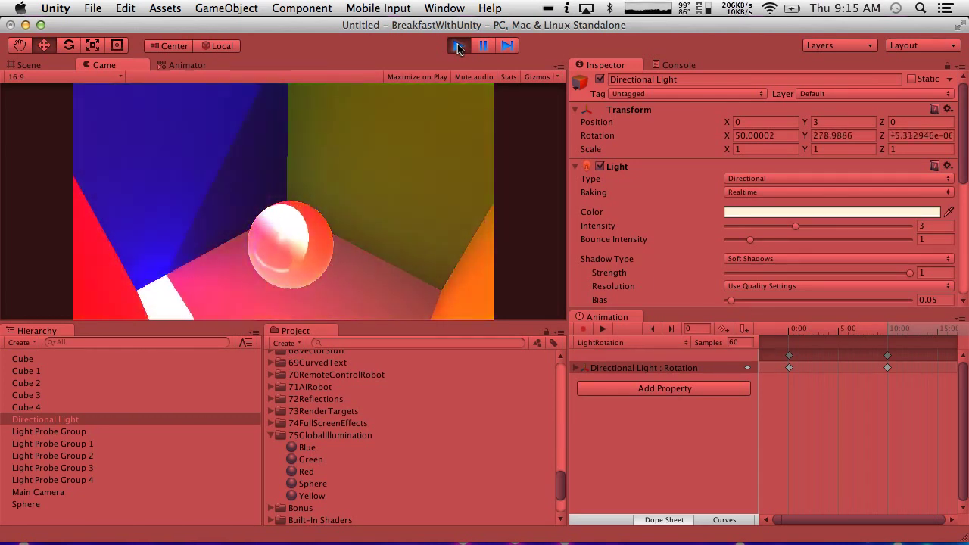
pyautogui.click(458, 46)
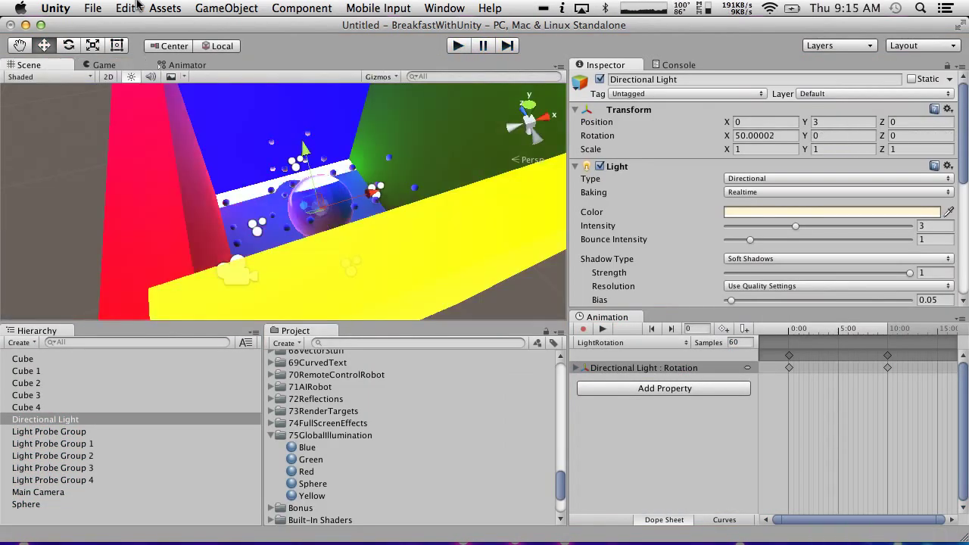
# Save the scene as GlobalIllumination in the 75GlobalIllumination folder.
pyautogui.click(92, 7)
pyautogui.click(121, 64)
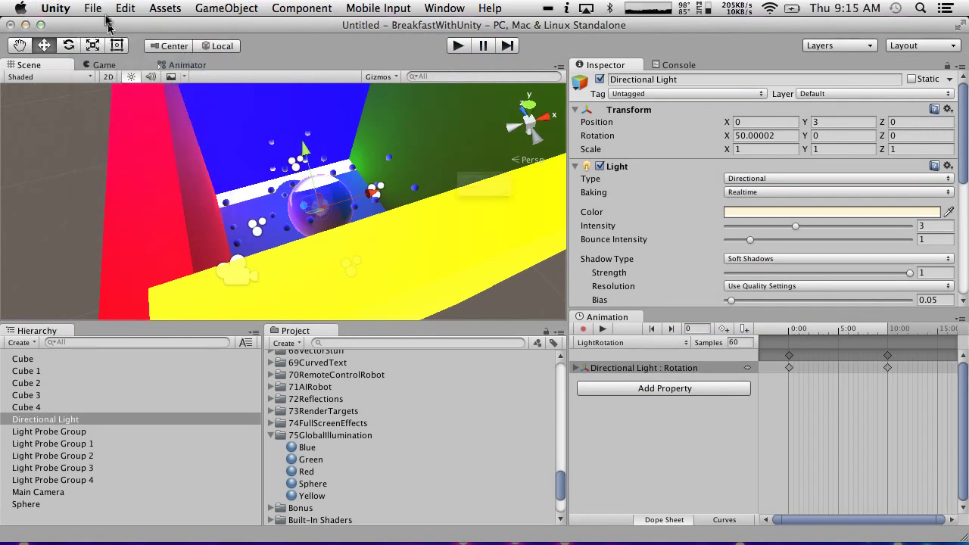
pyautogui.write('GlobalI')
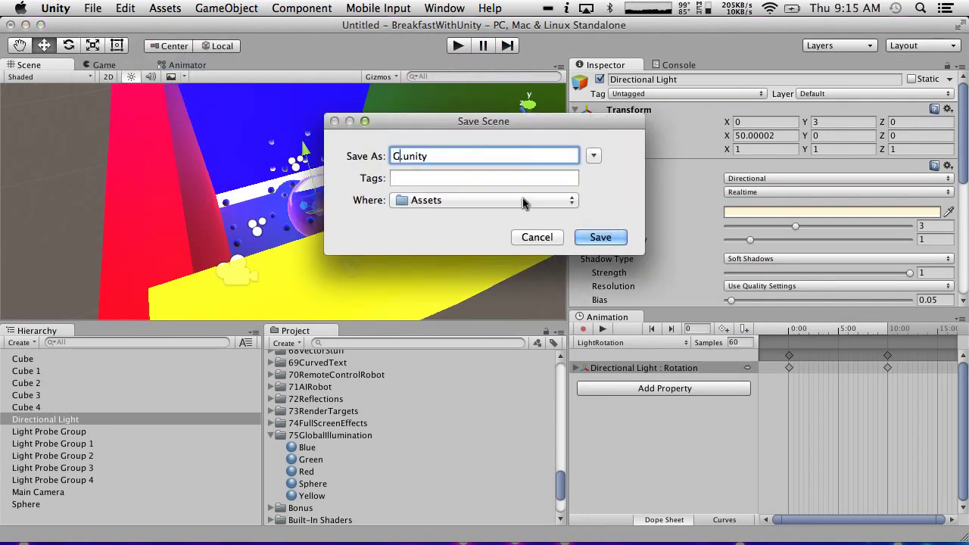
pyautogui.write('llumination')
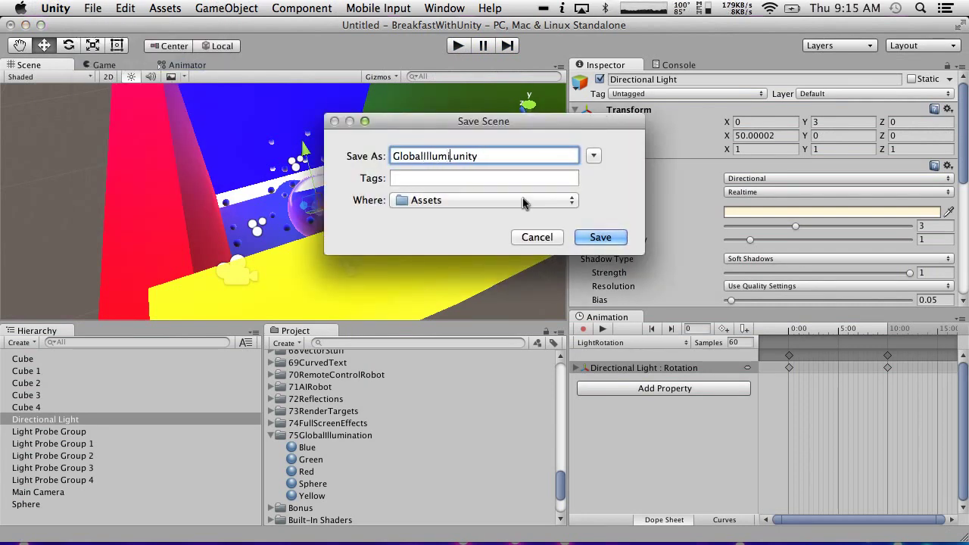
pyautogui.click(594, 155)
pyautogui.scroll(-20, 506, 376)
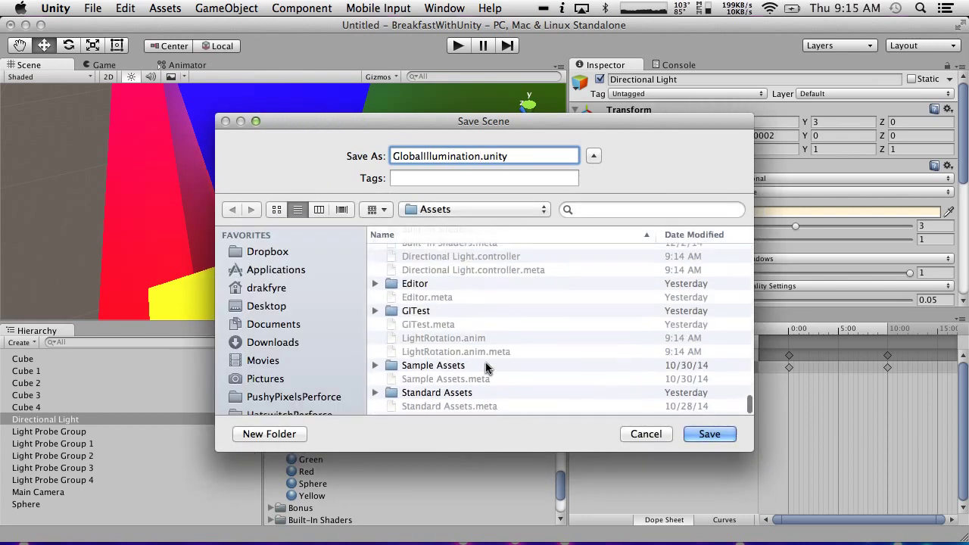
pyautogui.scroll(5, 488, 368)
pyautogui.doubleClick(424, 377)
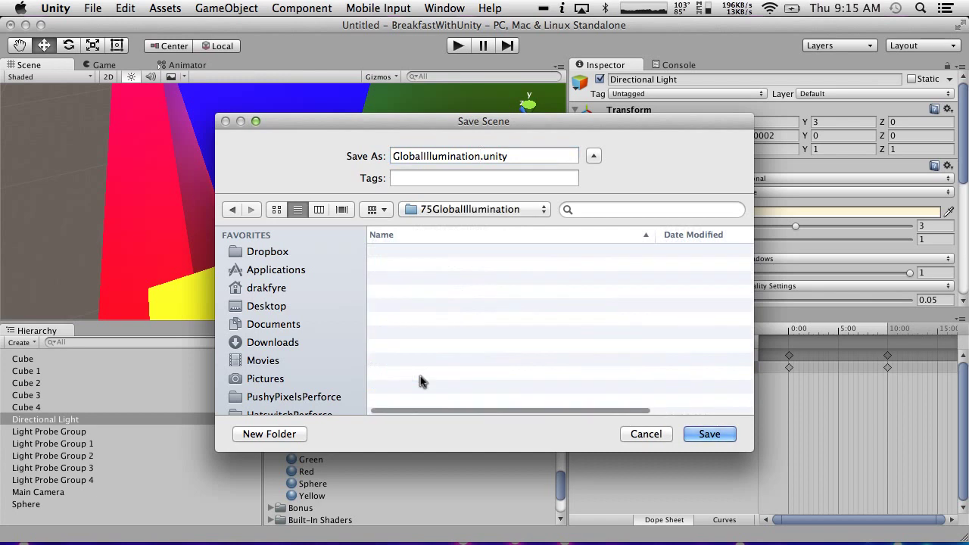
pyautogui.click(709, 433)
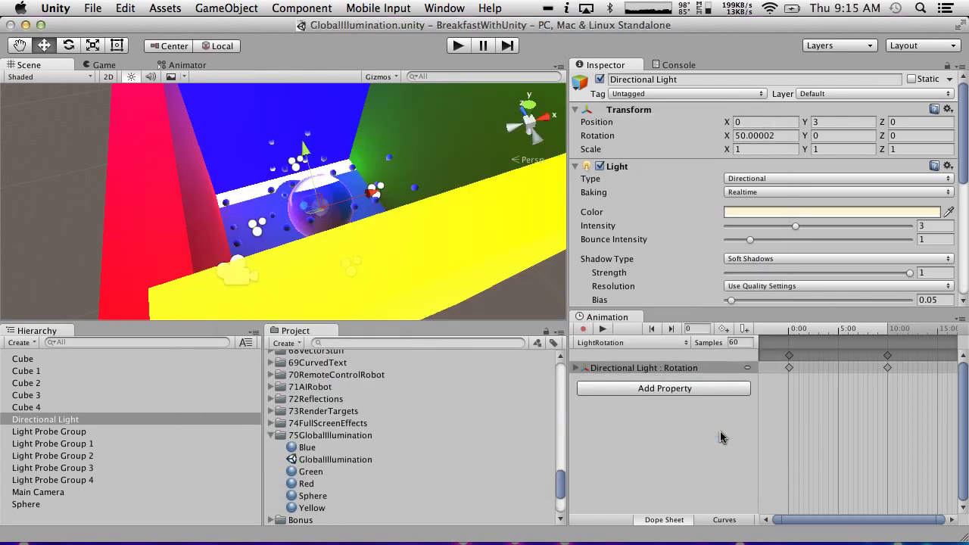
# Move the Directional Light animator controller and the LightRotation clip into the 75GlobalIllumination project folder.
pyautogui.scroll(-4, 353, 422)
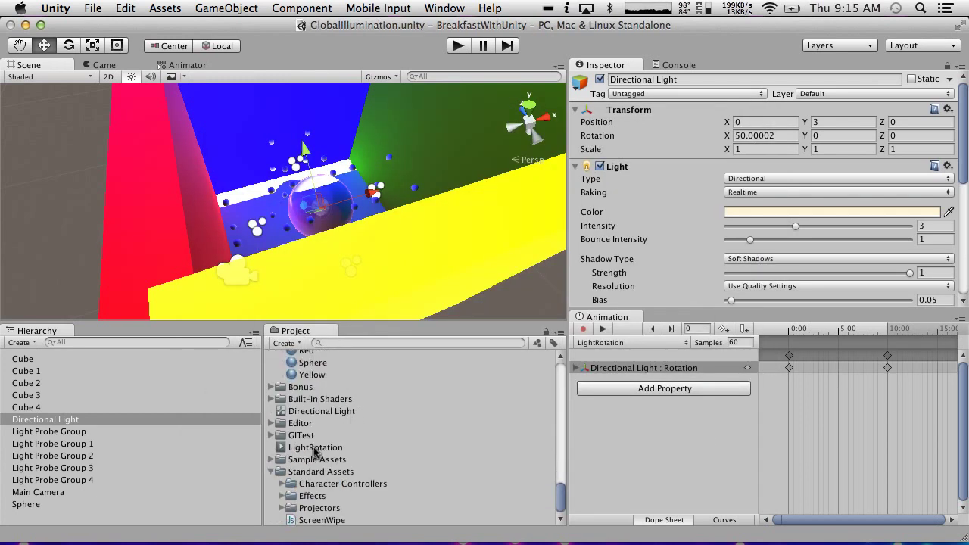
pyautogui.click(306, 411)
pyautogui.keyDown('super'); pyautogui.click(314, 447); pyautogui.keyUp('super')
pyautogui.scroll(2, 317, 445)
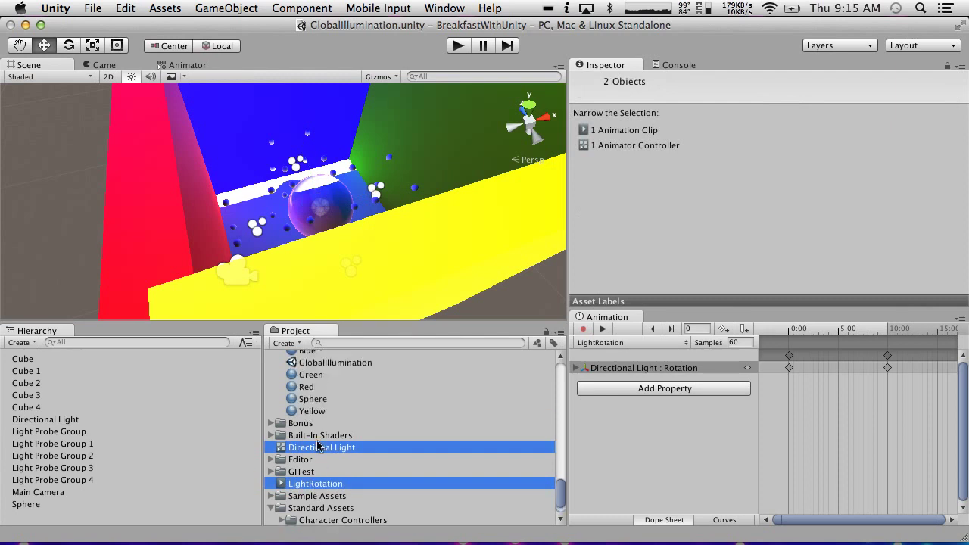
pyautogui.moveTo(324, 449); pyautogui.dragTo(326, 387)
pyautogui.click(326, 437)
# Examine the LightRotation clip's loop settings and the Directional Light controller's state graph, and return to the scene view.
pyautogui.click(328, 415)
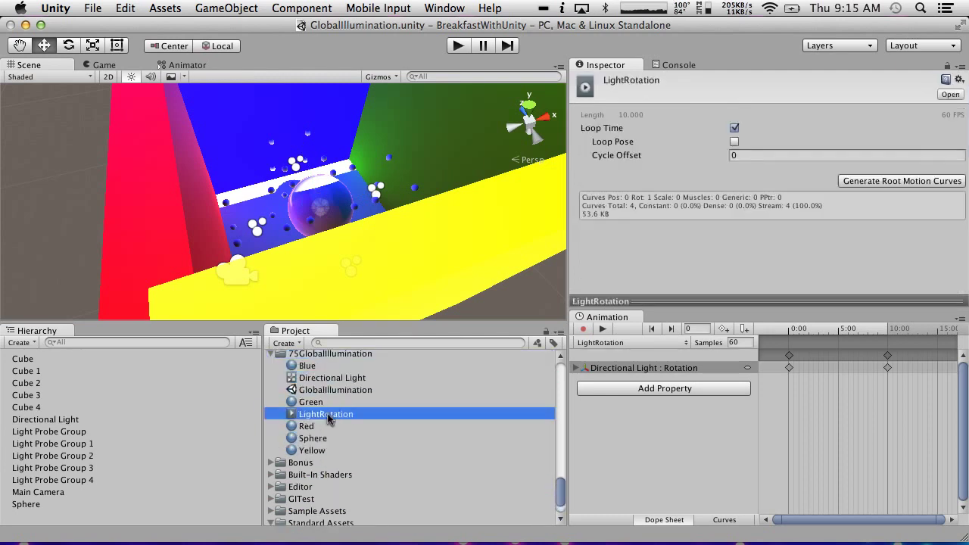
pyautogui.click(363, 377)
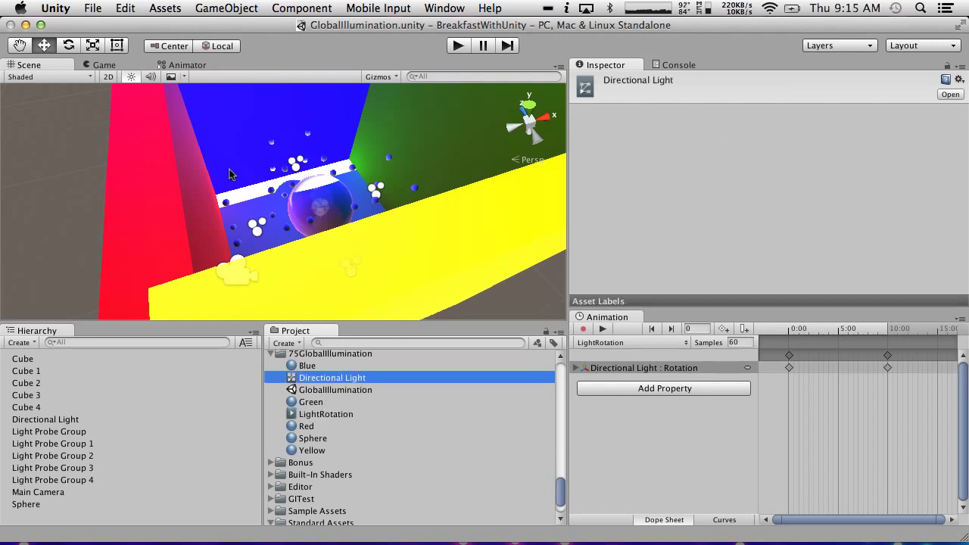
pyautogui.click(184, 67)
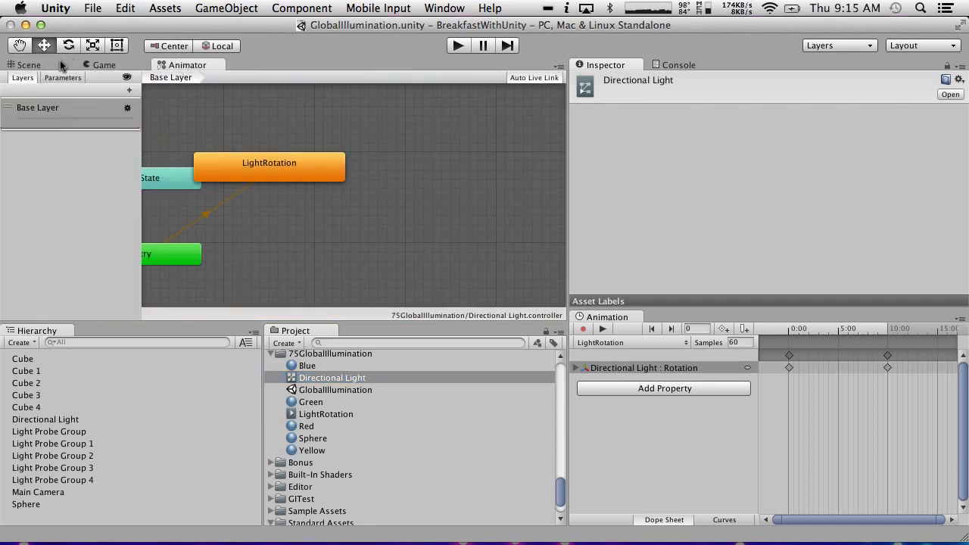
pyautogui.click(32, 65)
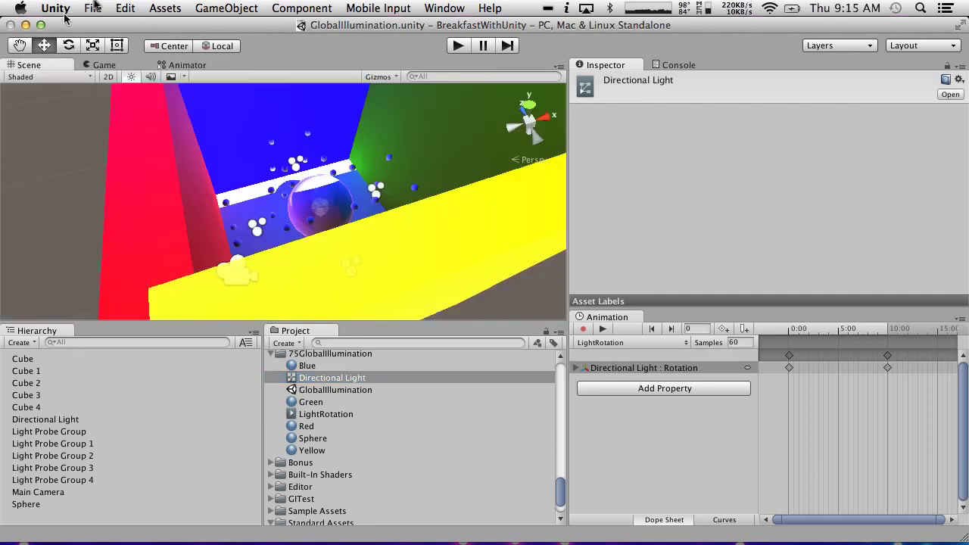
# Save the scene and the project.
pyautogui.click(93, 7)
pyautogui.click(108, 63)
pyautogui.click(93, 7)
pyautogui.click(121, 129)
# Run the scene with the game view maximized, check the rendering statistics during the light rotation, and stop the scene.
pyautogui.click(458, 46)
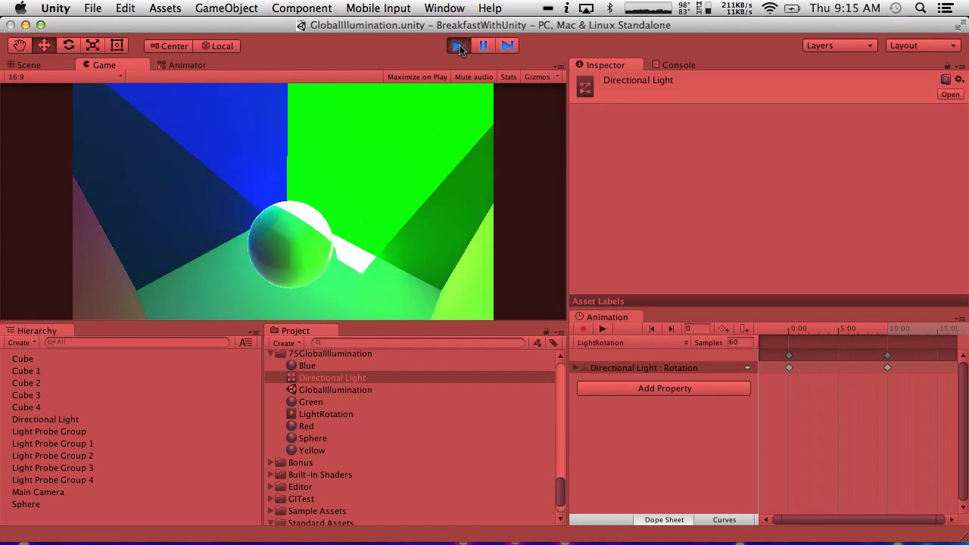
pyautogui.hotkey('shift', 'space')
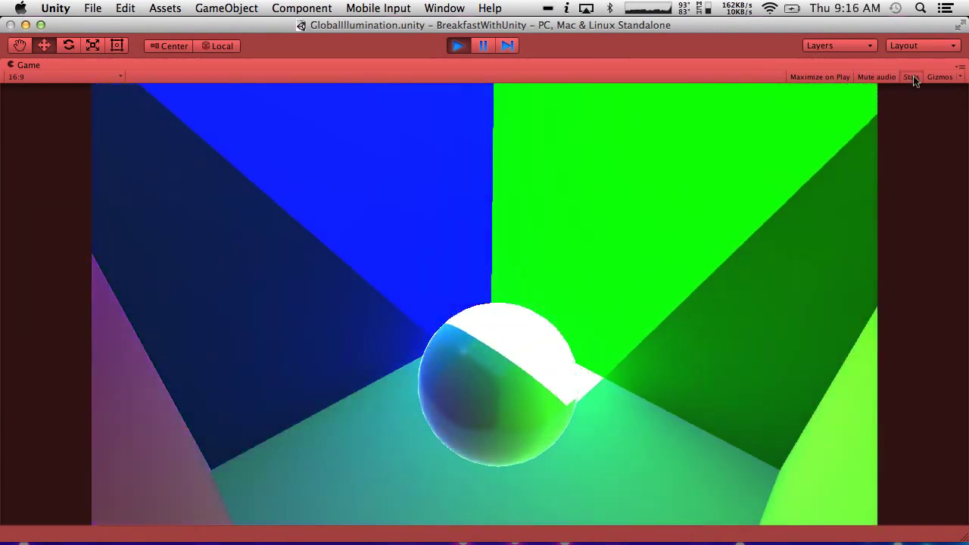
pyautogui.click(912, 76)
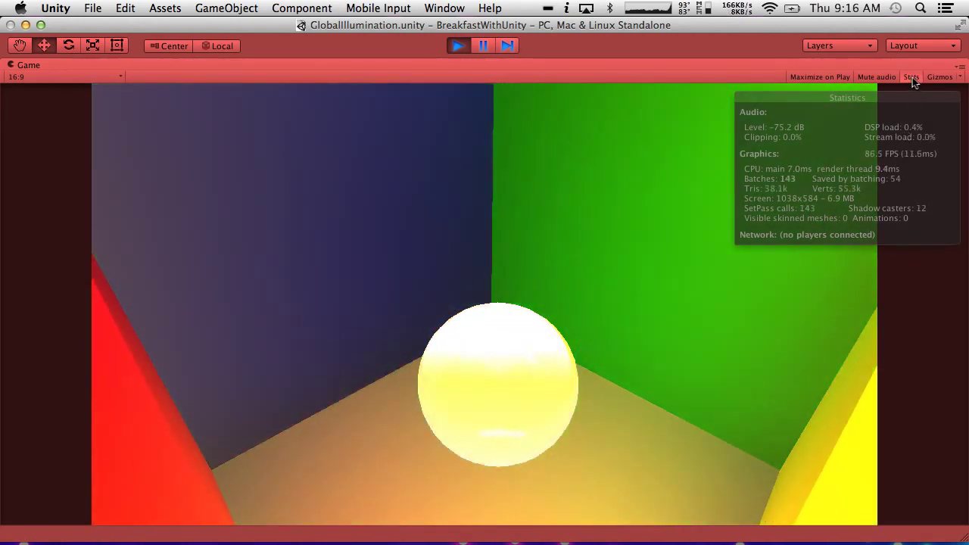
pyautogui.click(912, 77)
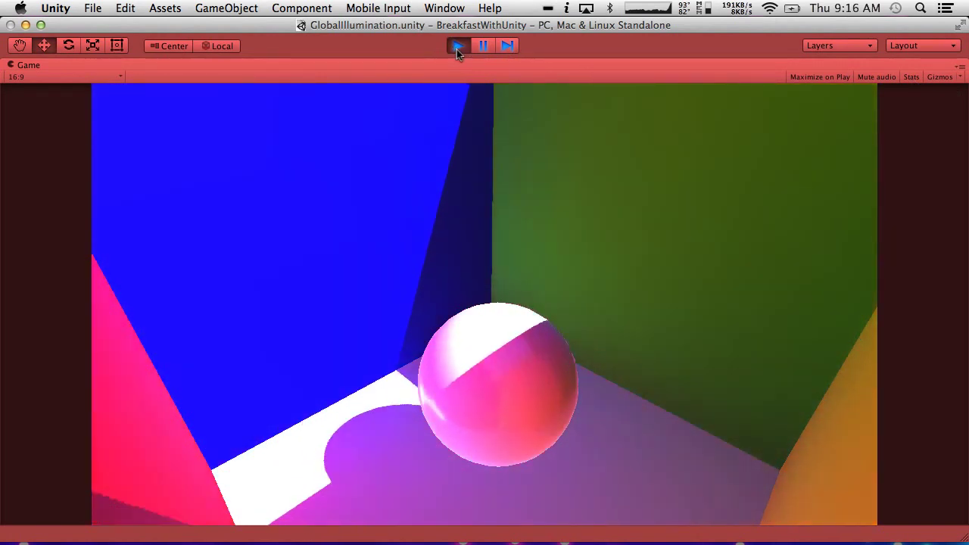
pyautogui.click(457, 47)
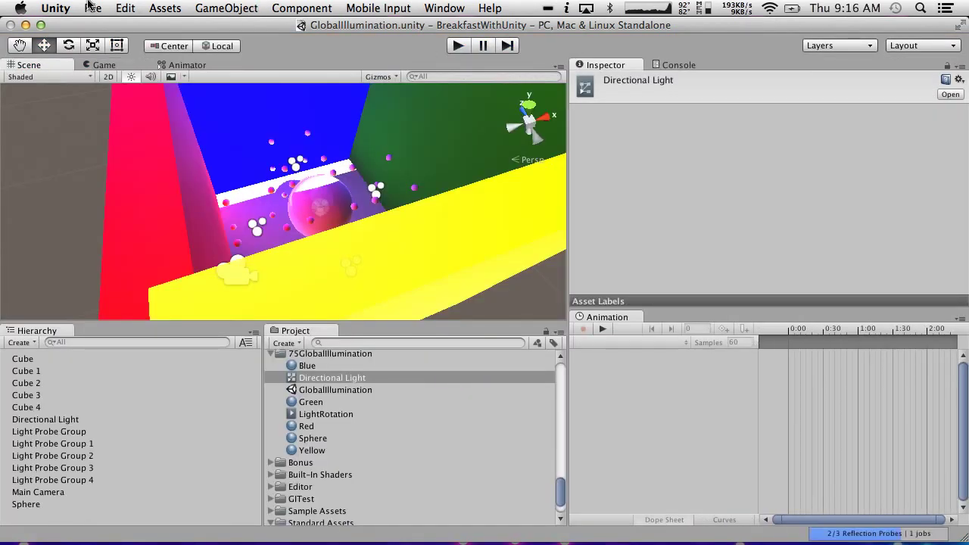
# Save the scene and the project once more, hide the editor, and switch to Flash Media Live Encoder.
pyautogui.click(85, 8)
pyautogui.click(95, 65)
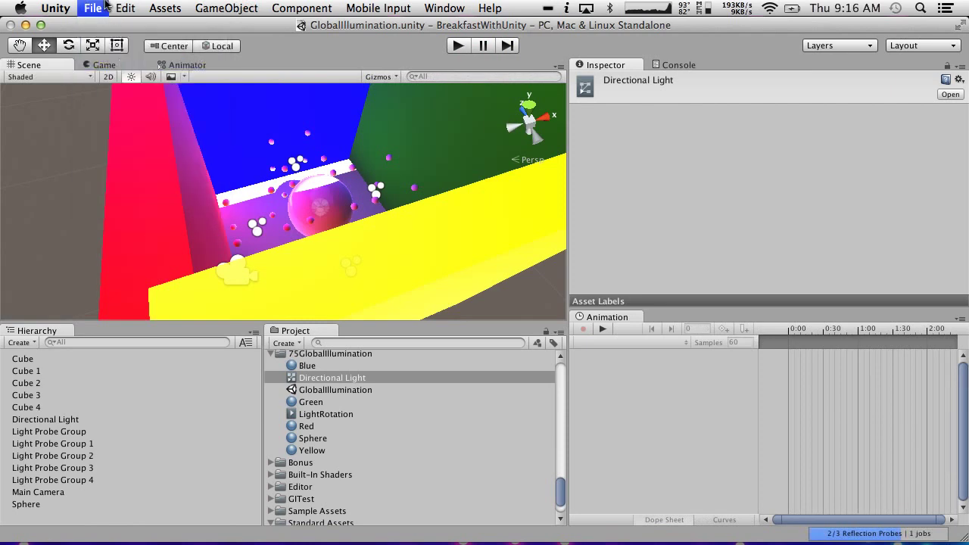
pyautogui.click(92, 7)
pyautogui.click(127, 131)
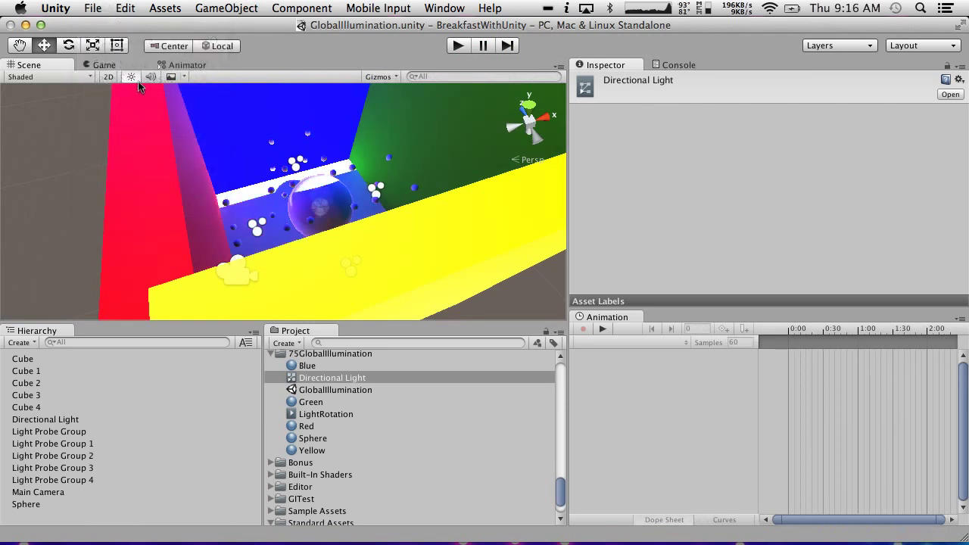
pyautogui.press('super+h')
pyautogui.press('super+Tab')
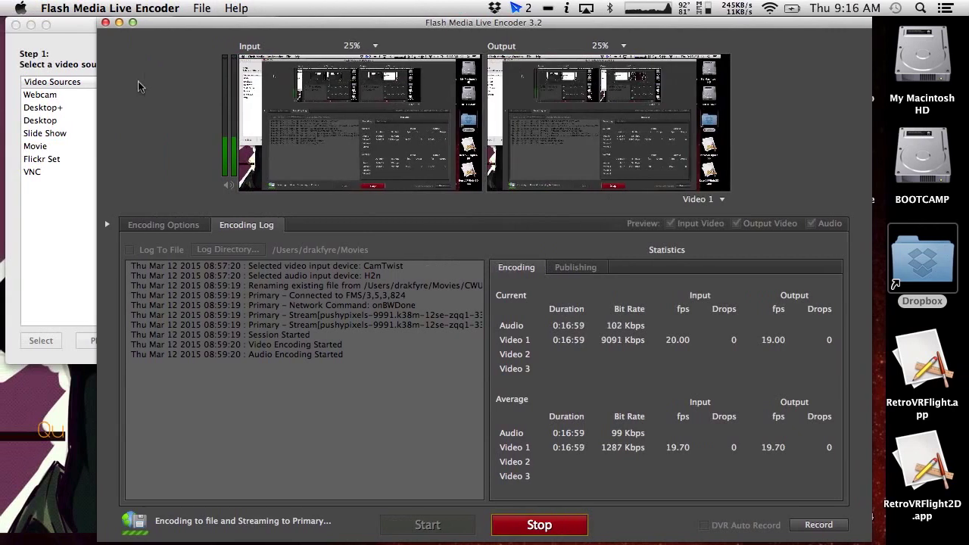